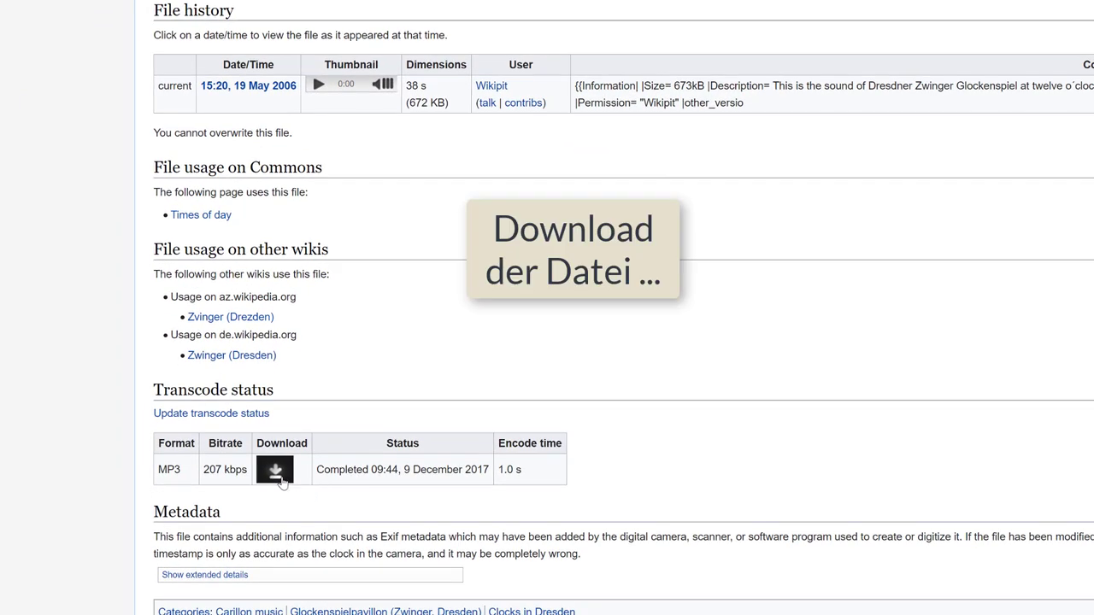
Bring up the save options for the MP3 transcode's download link and dismiss them.
right_click(282, 480)
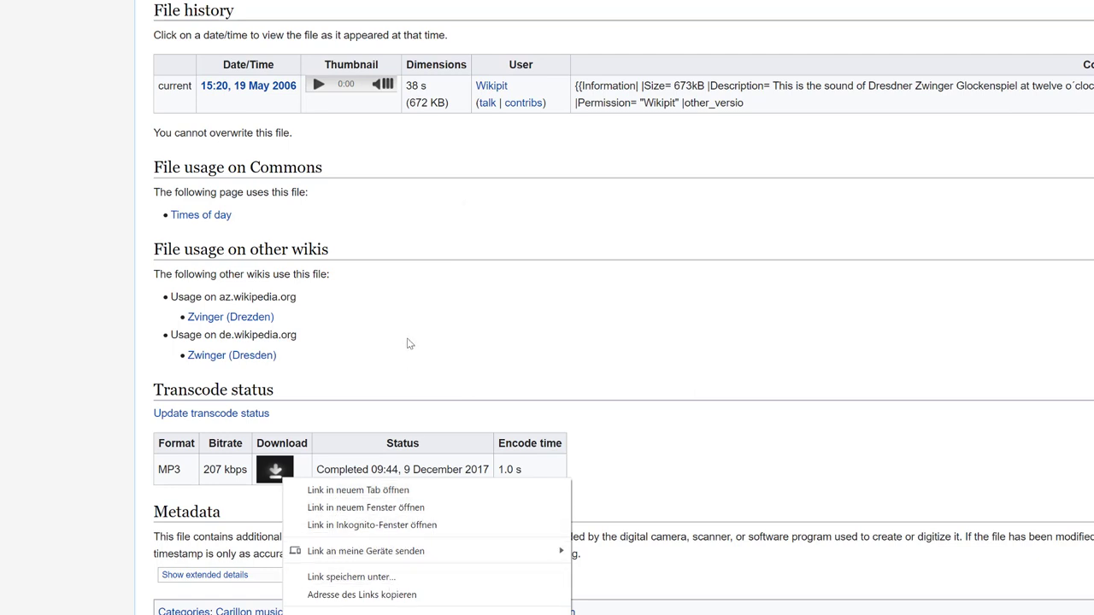
left_click(436, 276)
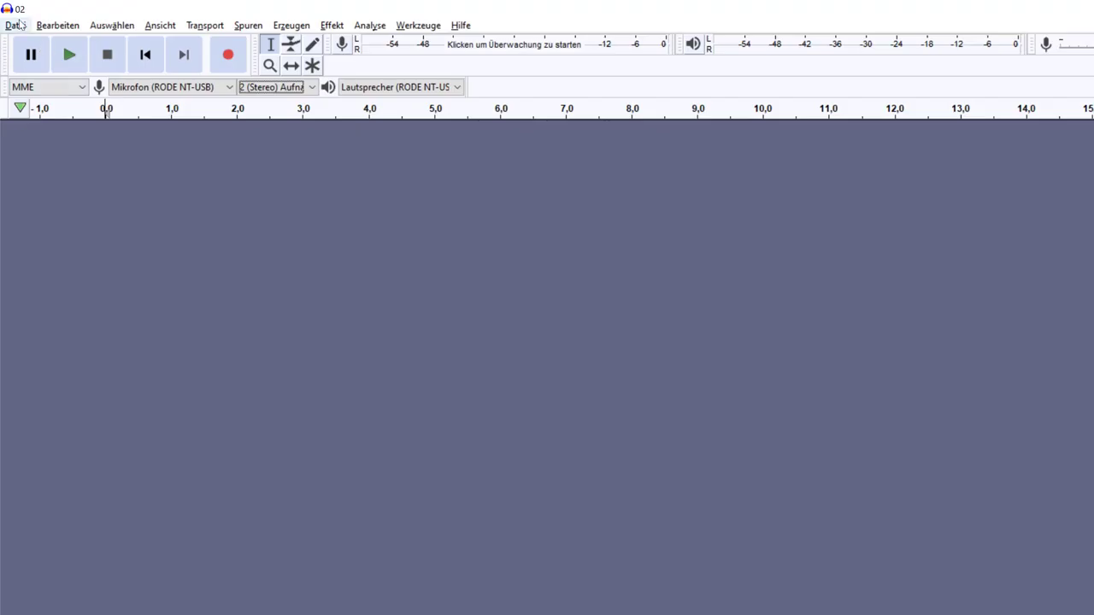
In Audacity, import the audio file 02_01_Glockenspiel_Dresdner_Zwinger_twelve_o_clock.ogg.mp3 from the Material folder.
left_click(16, 25)
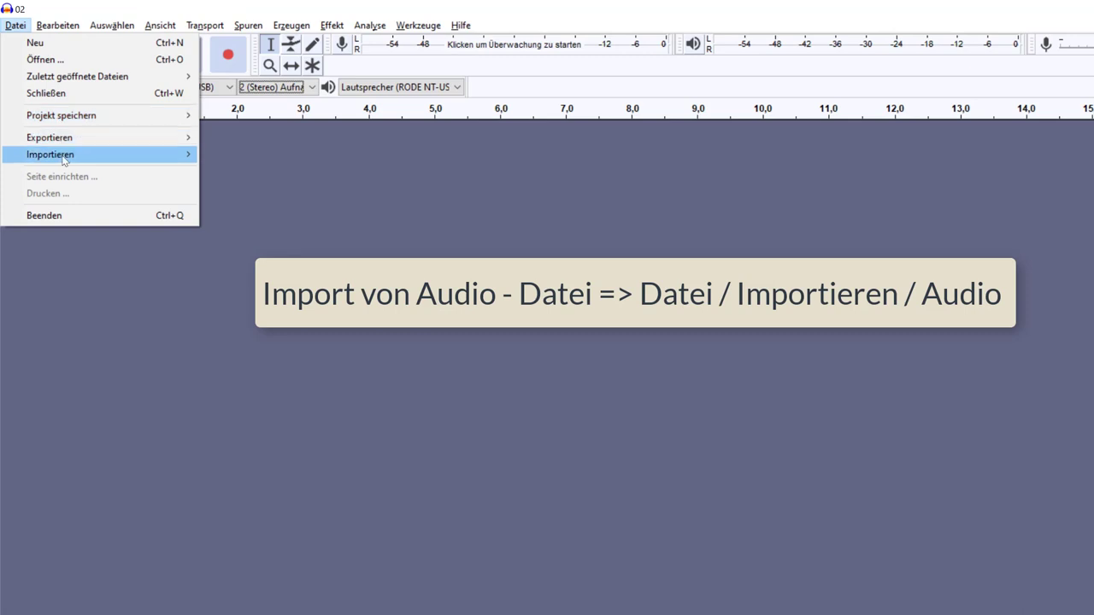
mouse_move(65, 159)
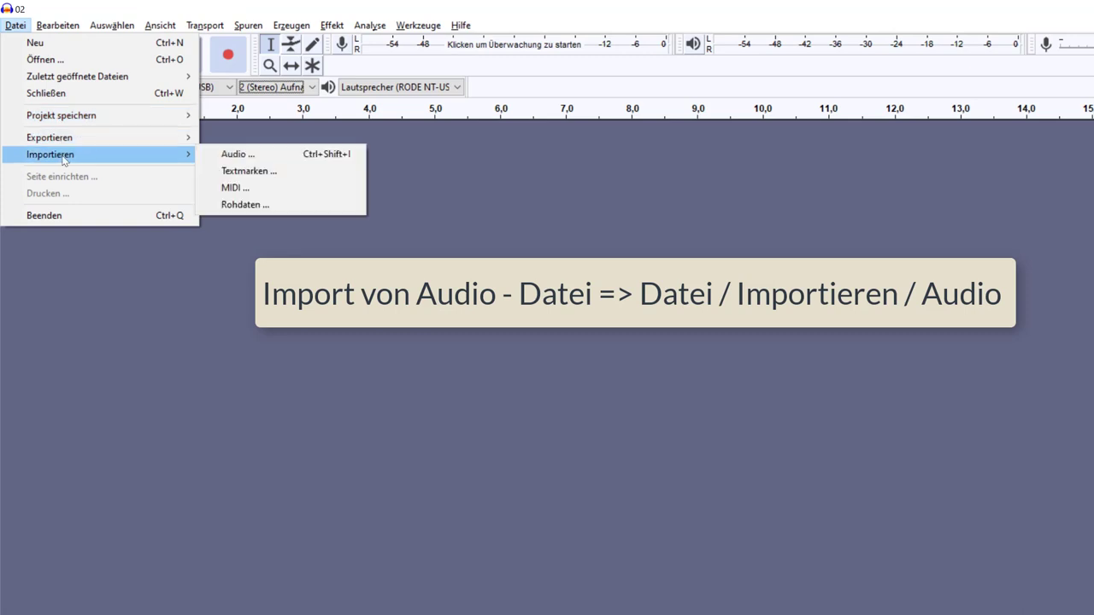
left_click(272, 154)
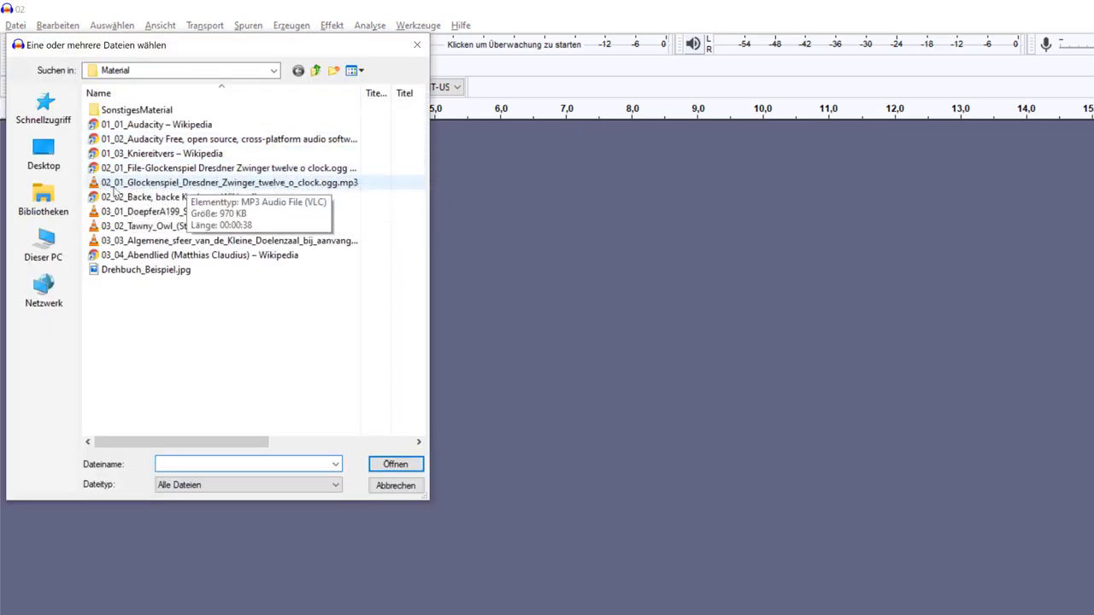
left_click(125, 187)
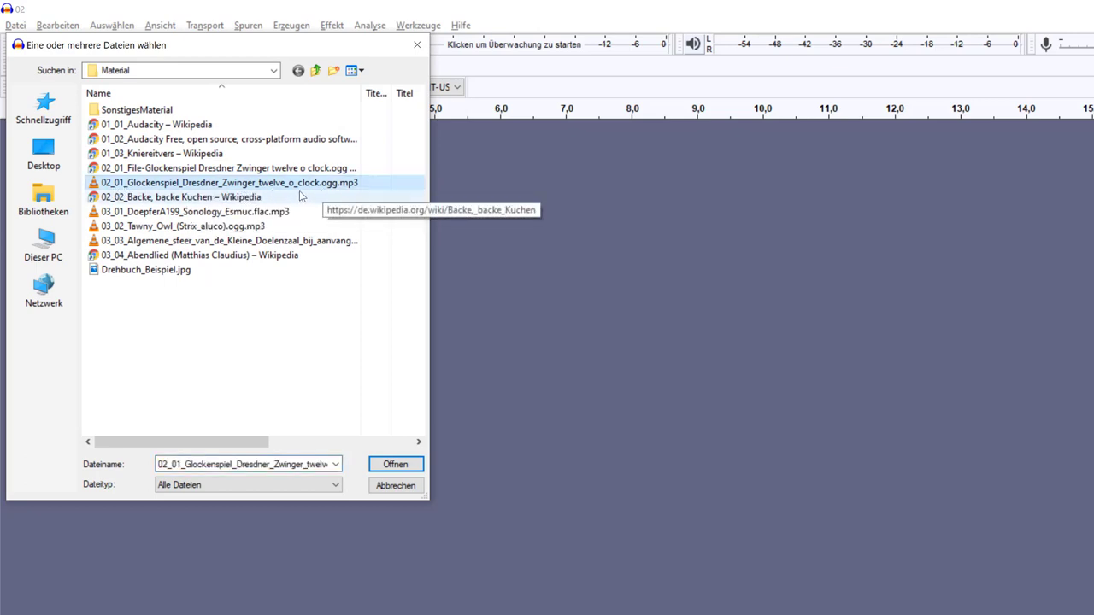
left_click(390, 471)
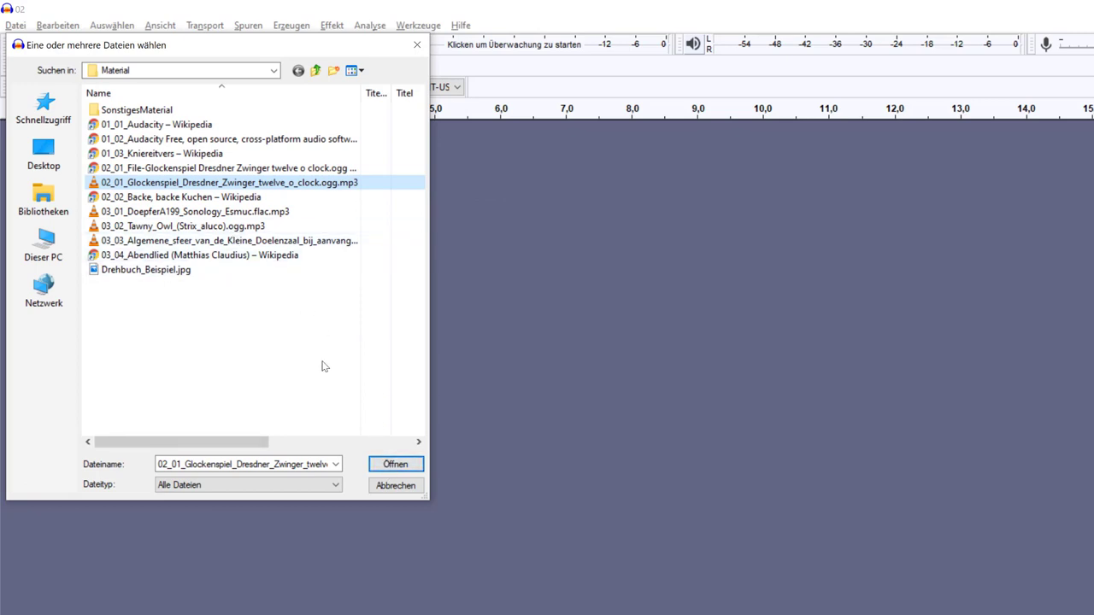
left_click(407, 467)
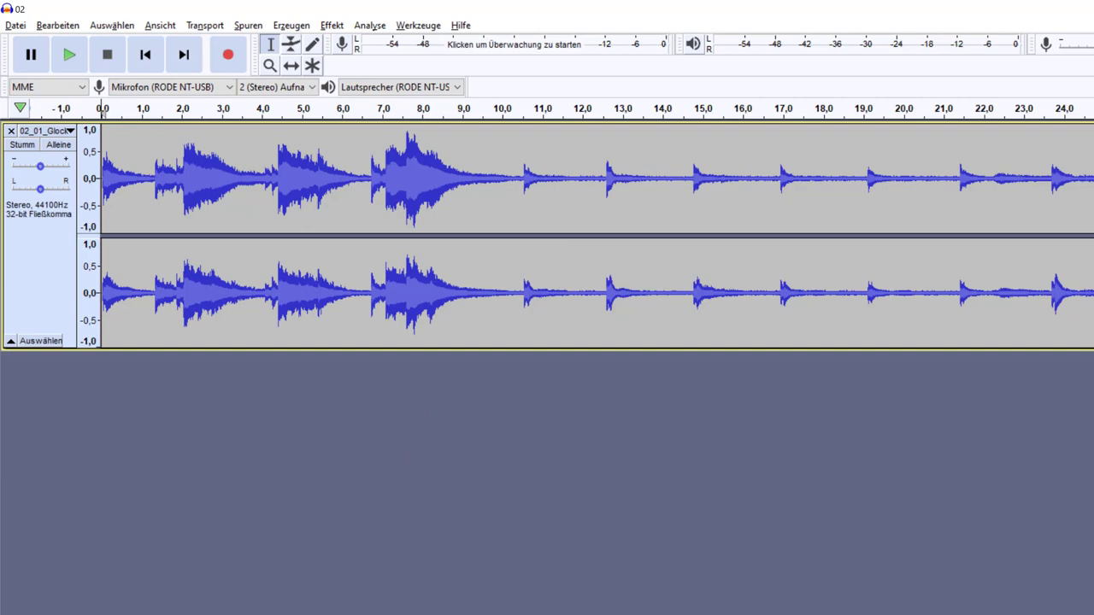
Look through the imported track to its end, and play its beginning briefly.
left_click_drag(128, 605, 430, 610)
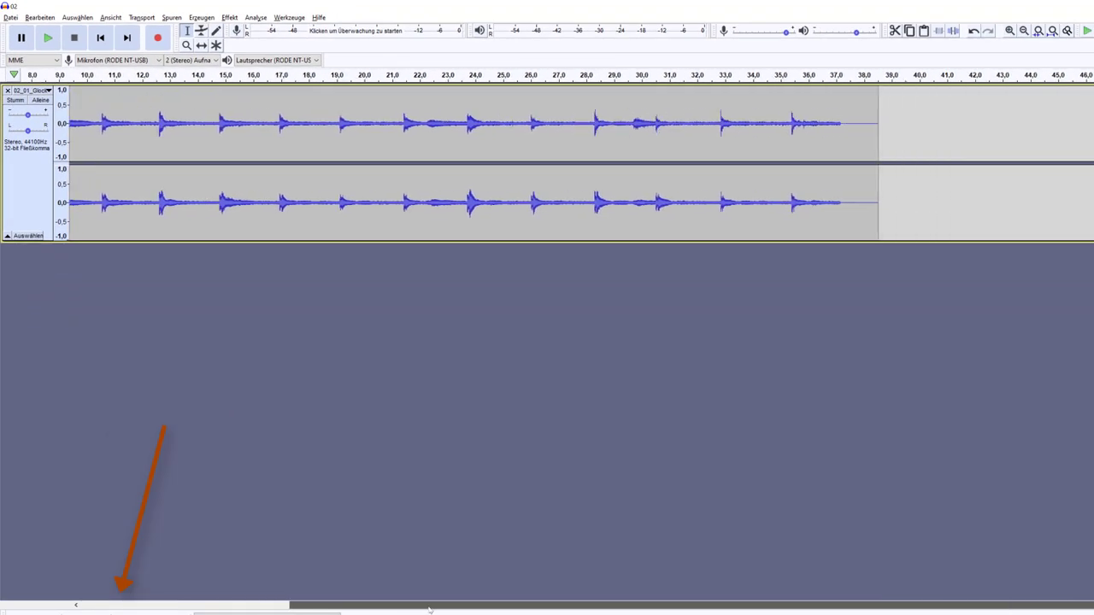
left_click_drag(314, 609, 64, 591)
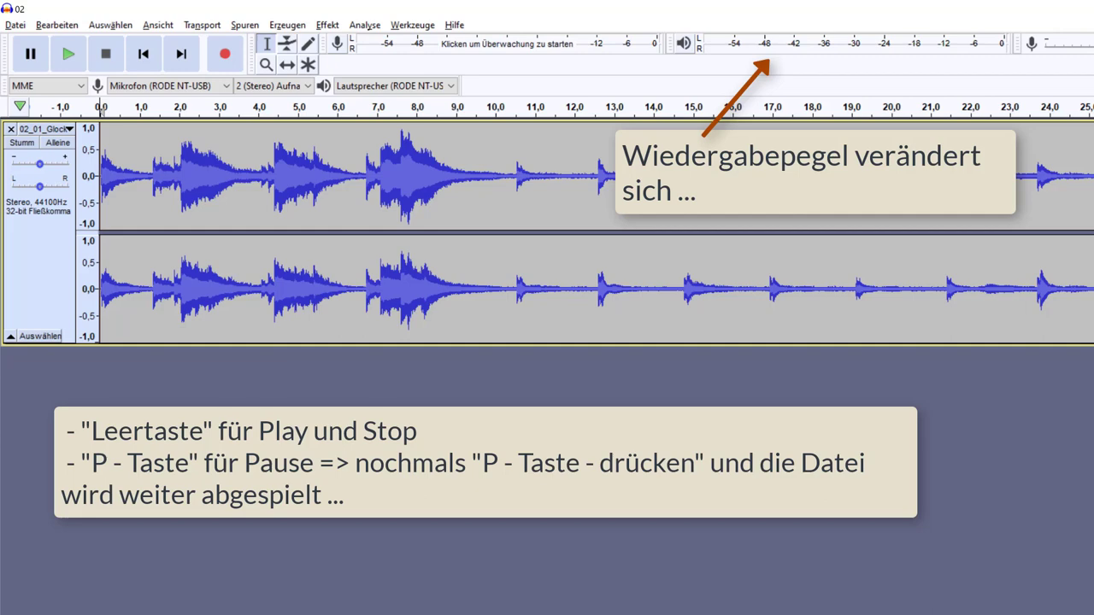
key("space")
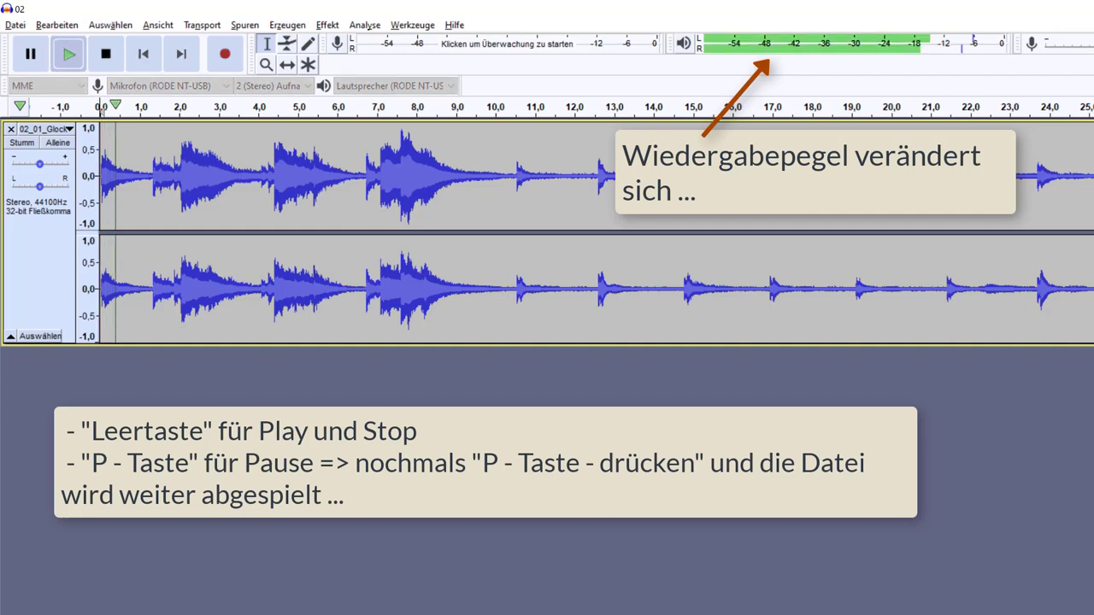
left_click(116, 65)
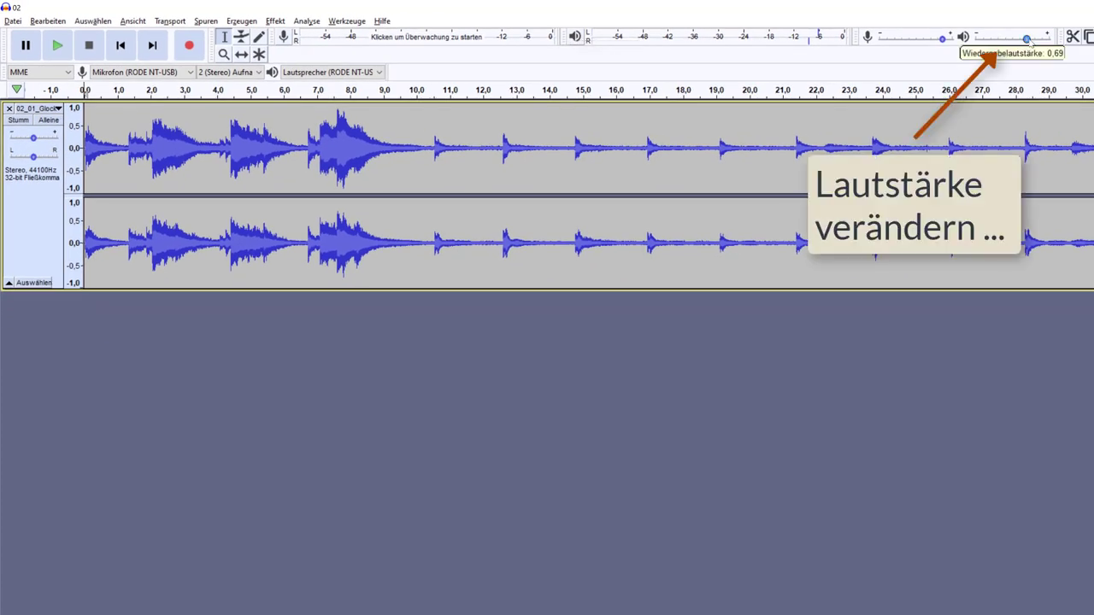
Lower the playback volume and play the beginning of the track again to check its level.
left_click_drag(1018, 40, 1001, 41)
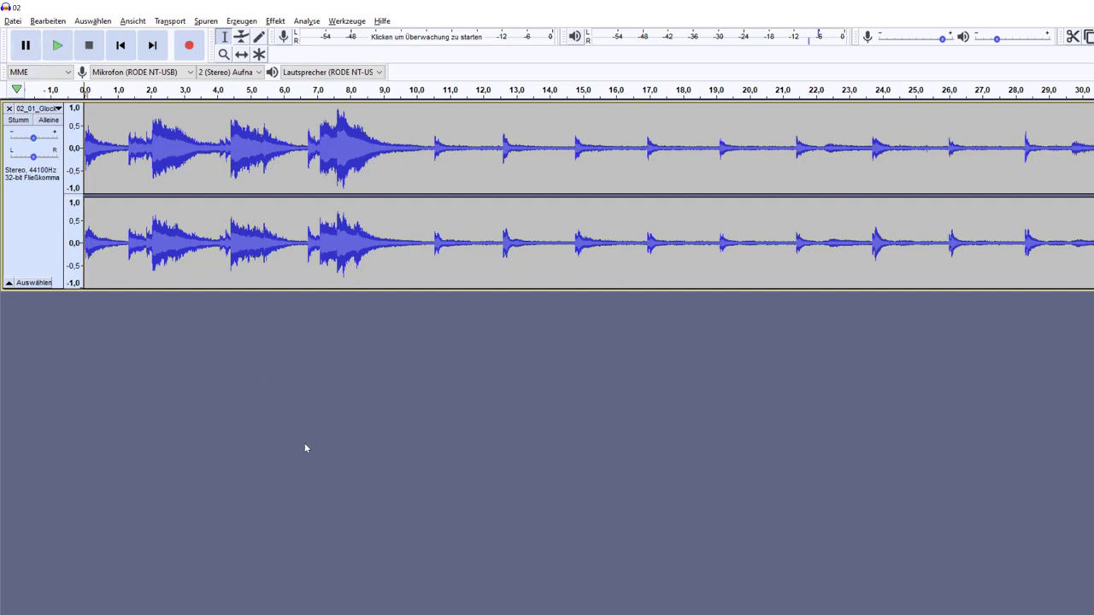
key("space")
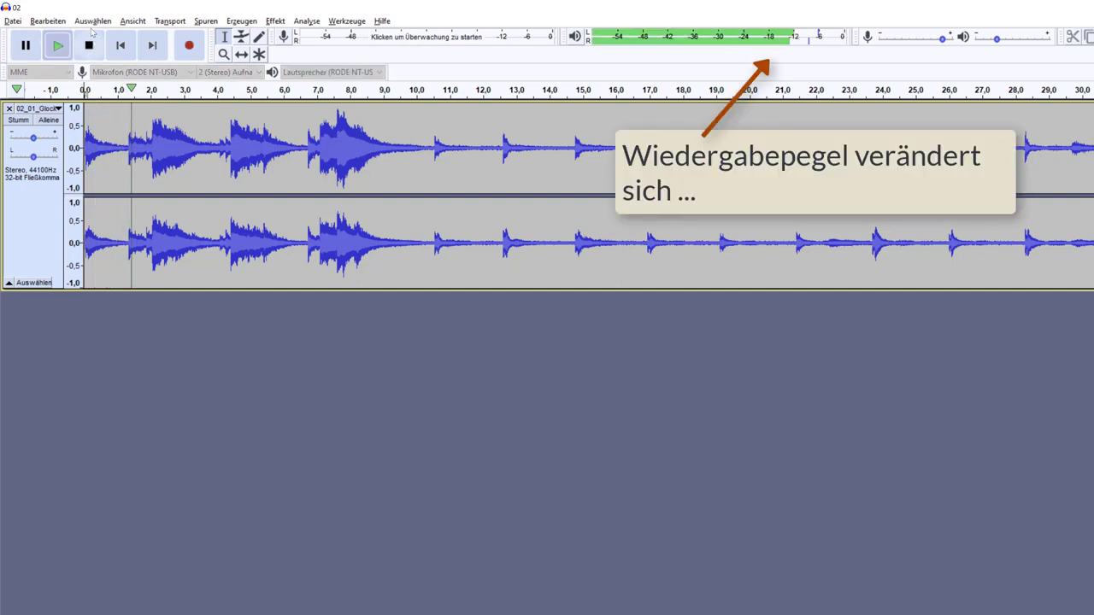
left_click(92, 21)
key("Escape")
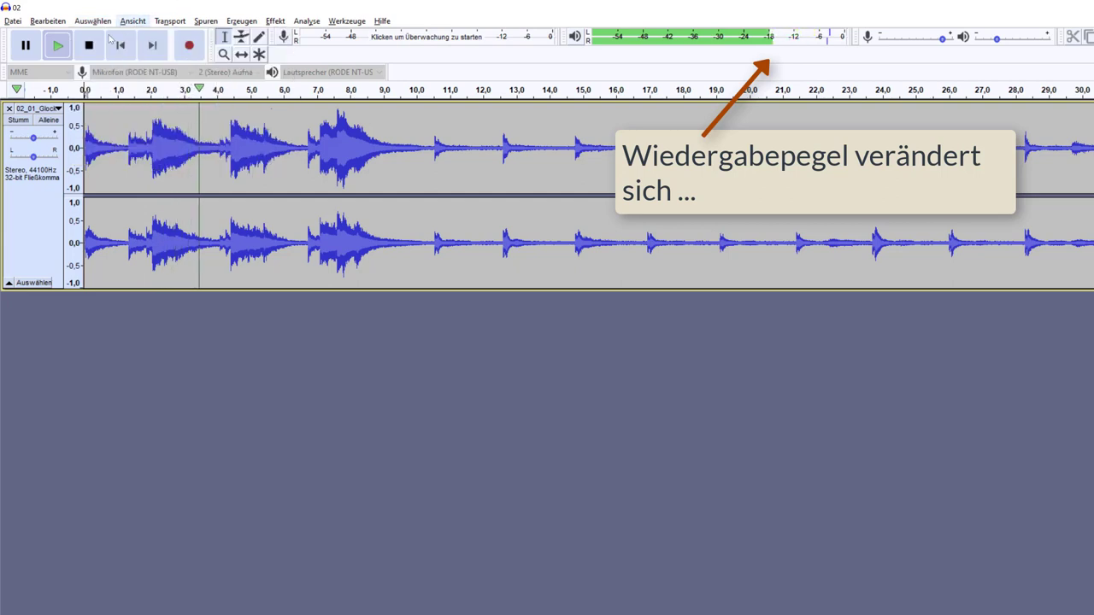
left_click(89, 45)
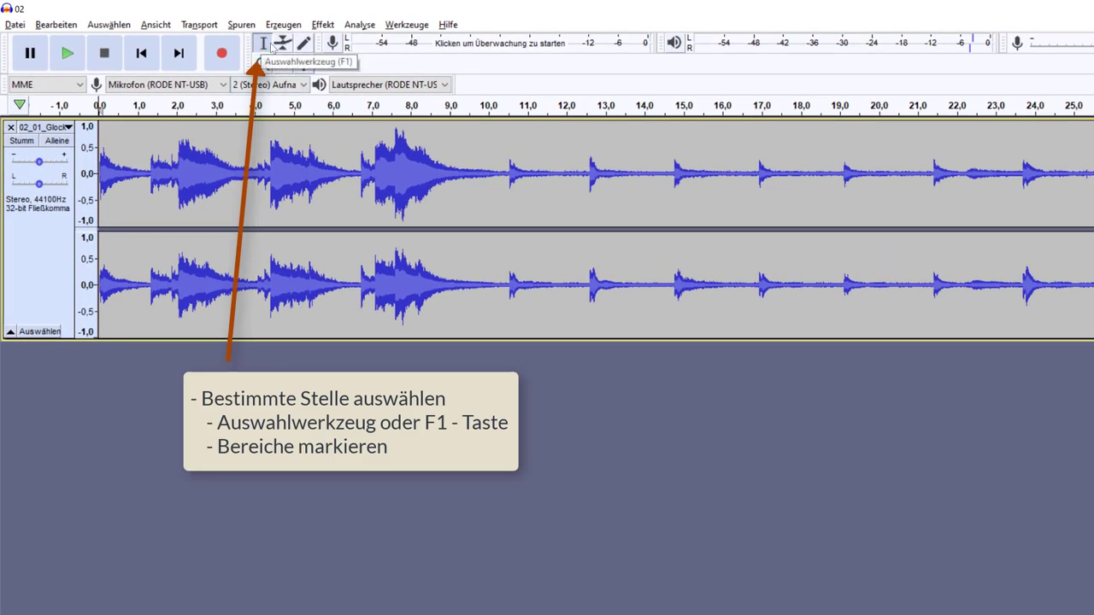
With the Selection tool, place the cursor at about 10.4 s and play the track from there, pausing after a few seconds.
left_click(281, 45)
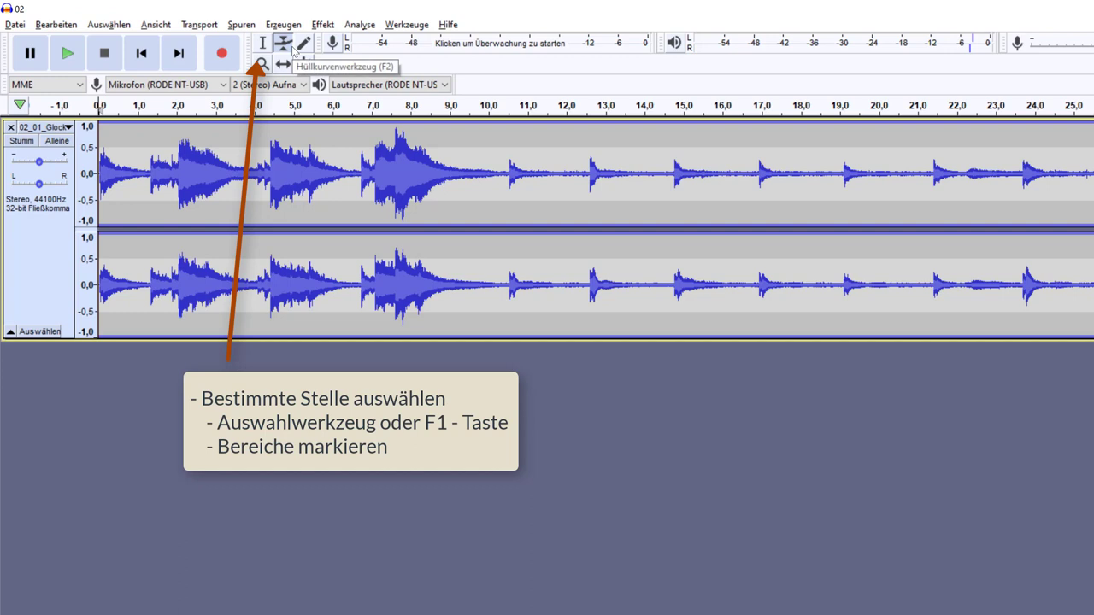
left_click(264, 44)
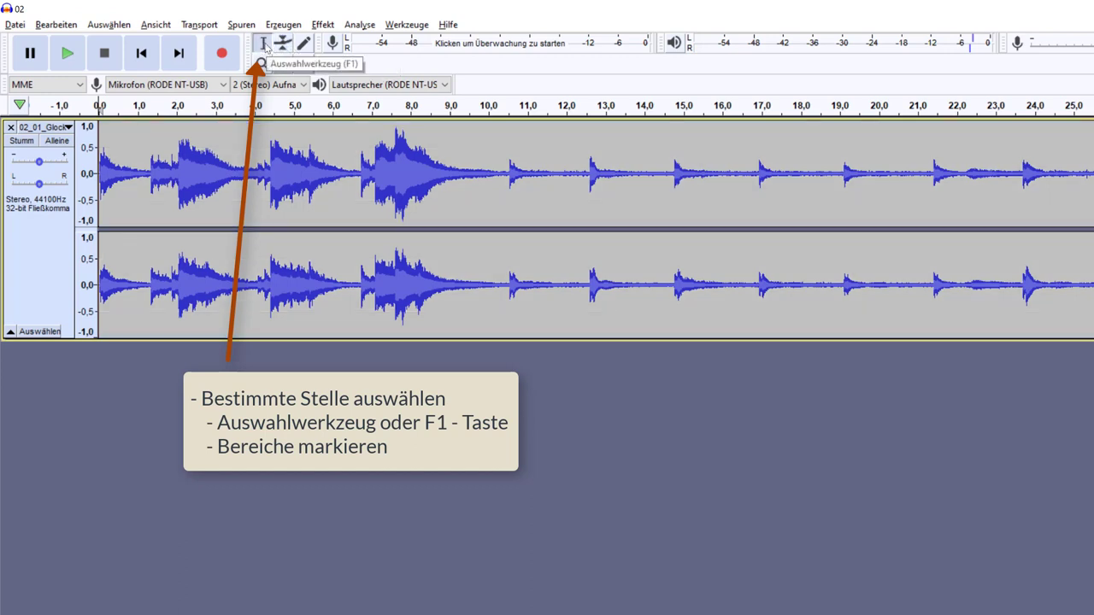
left_click(246, 134)
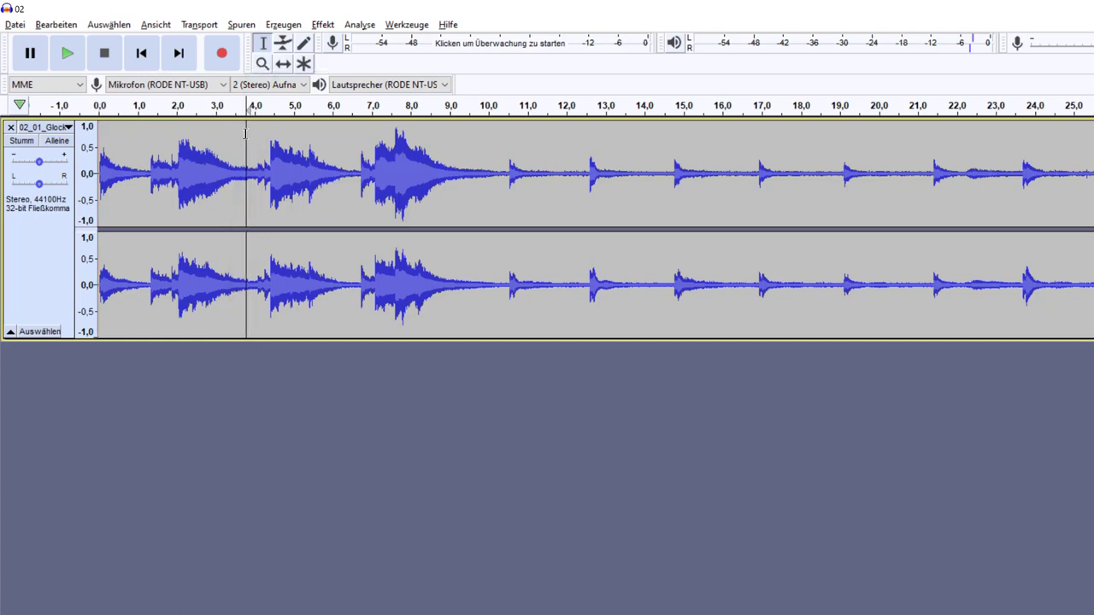
left_click(502, 138)
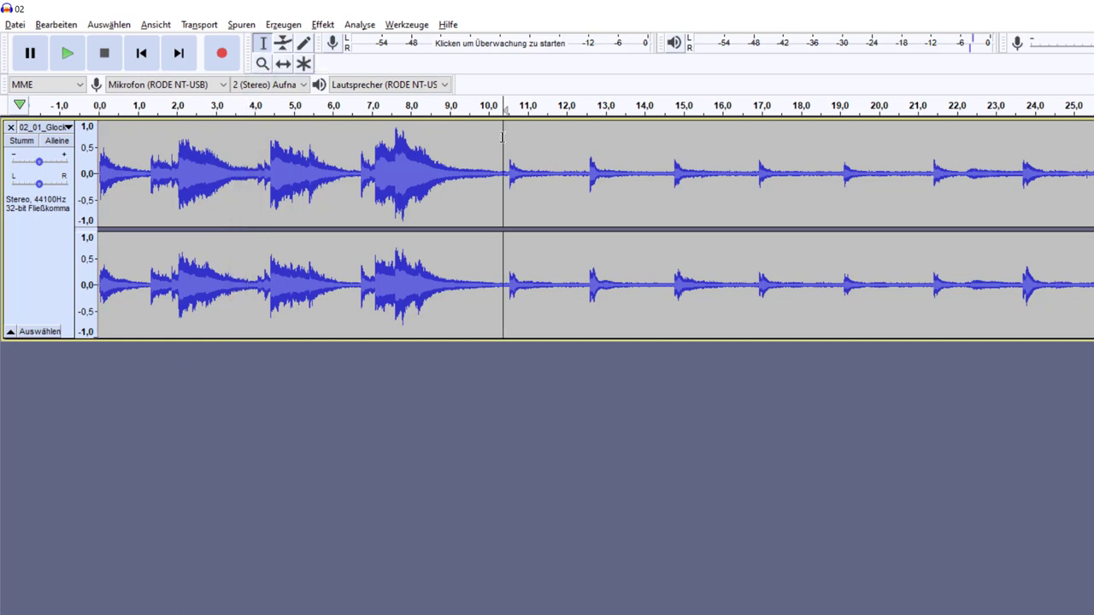
left_click(68, 54)
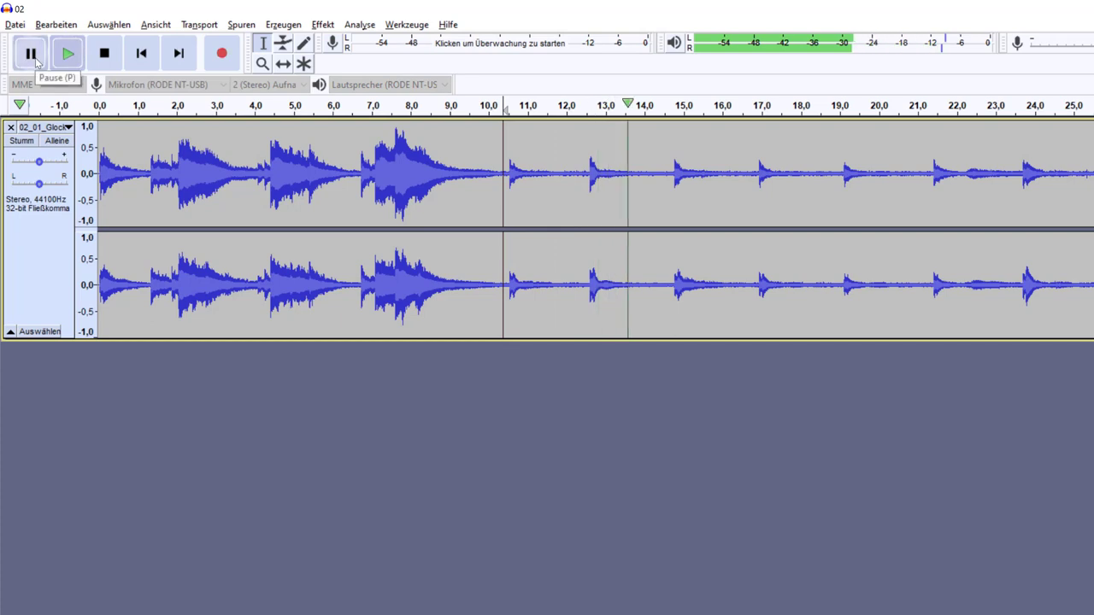
left_click(35, 58)
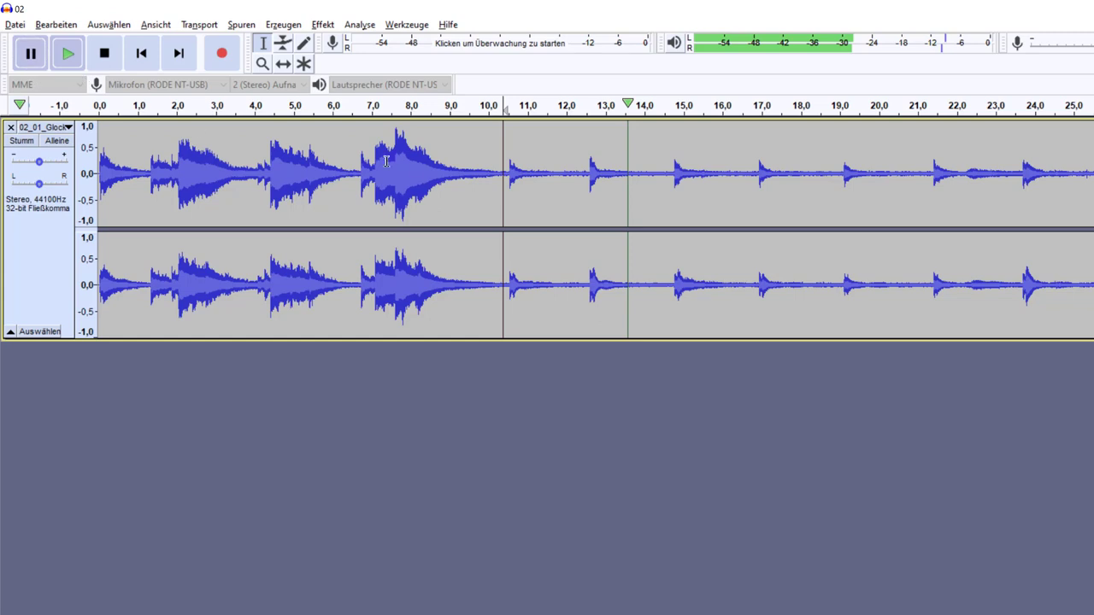
Select the section from about 10.6 to 19.4 s and duplicate it into a new track.
left_click(525, 166)
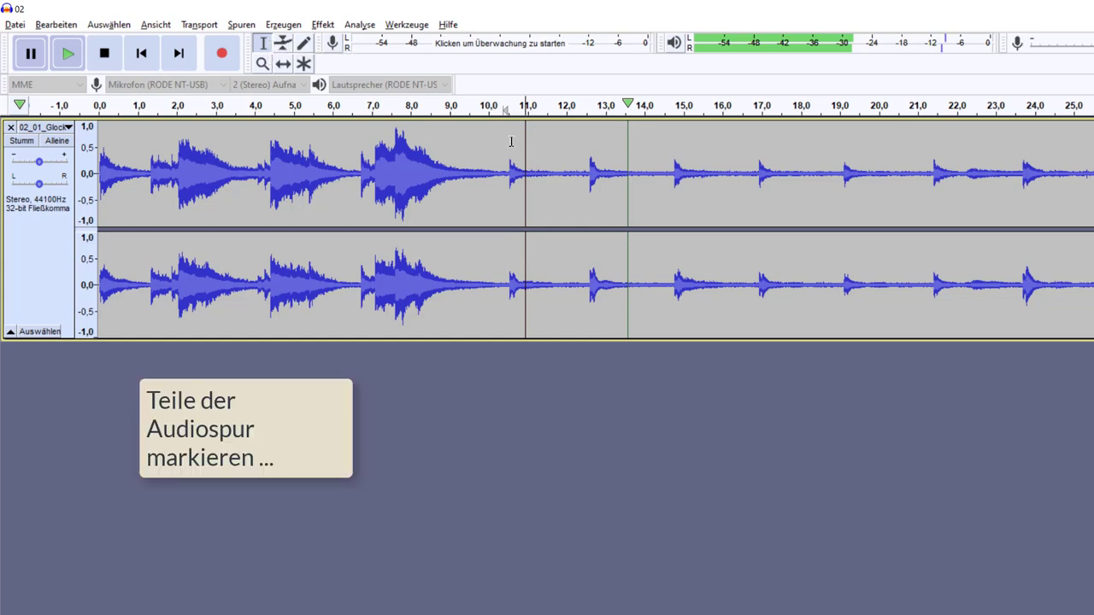
left_click_drag(511, 142, 858, 168)
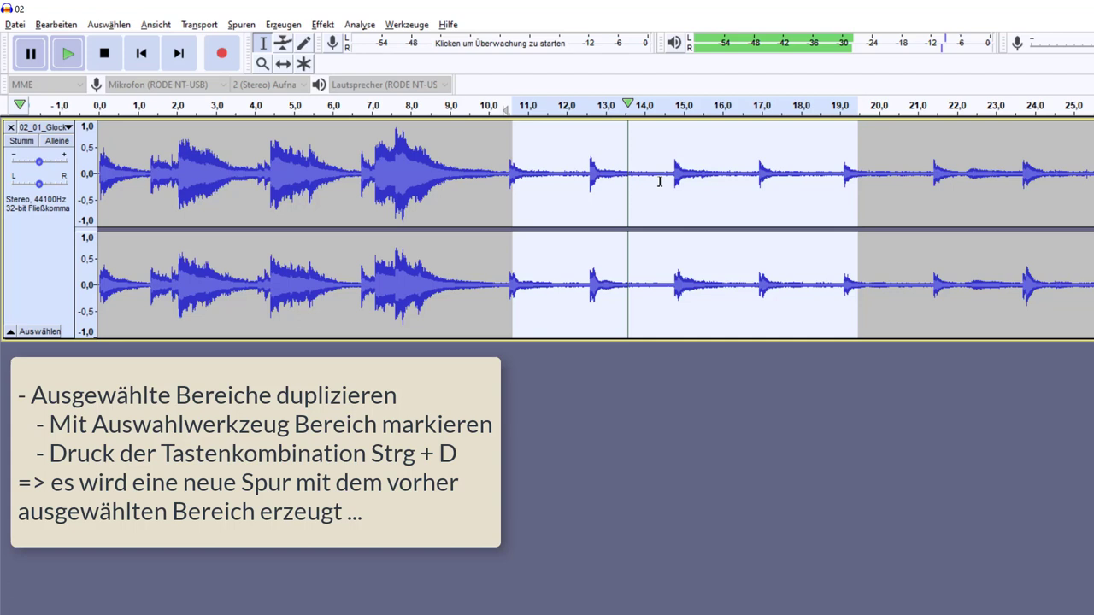
key("ctrl+d")
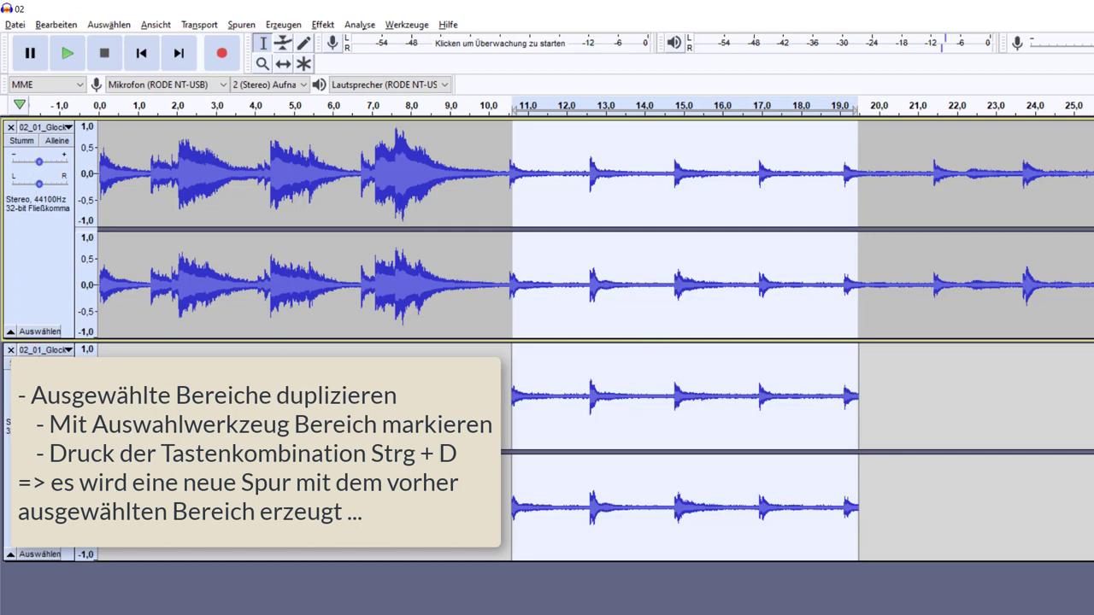
left_click(440, 410)
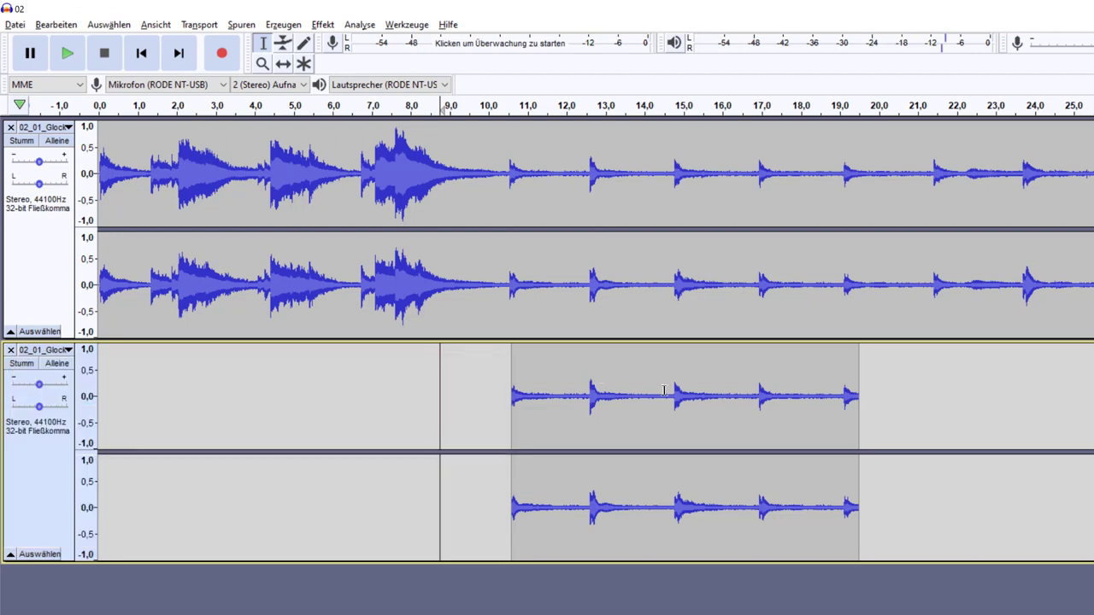
Move the duplicated clip earlier with the Time Shift tool so that it starts at about 2.1 s.
left_click(591, 372)
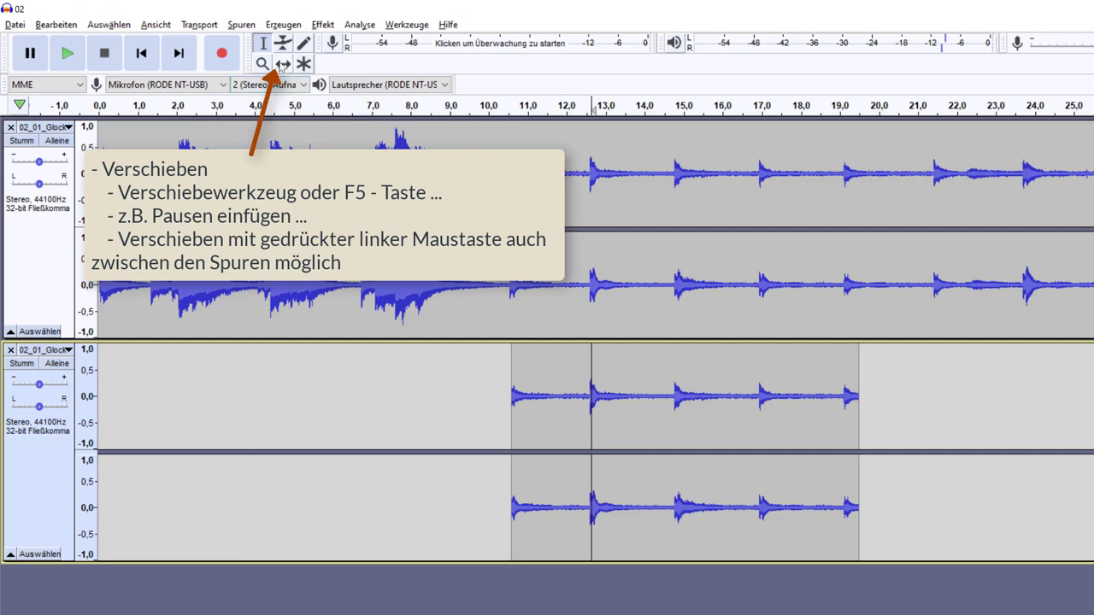
left_click(282, 64)
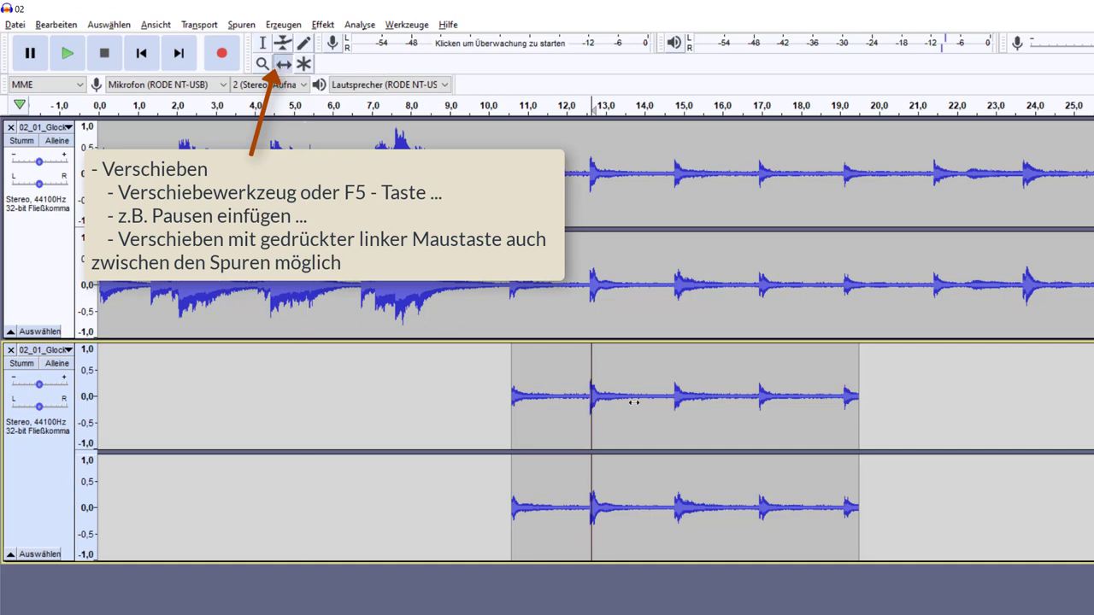
left_click_drag(633, 402, 296, 432)
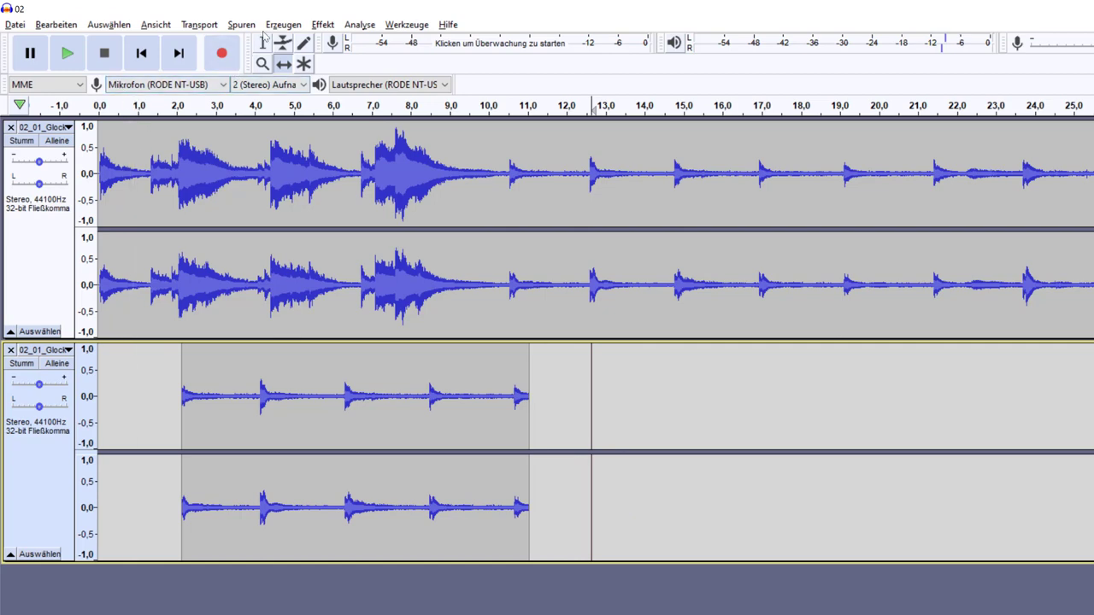
With the Selection tool, place the cursor at about 0.6 s and play both tracks together for a few seconds.
left_click(264, 43)
left_click(139, 256)
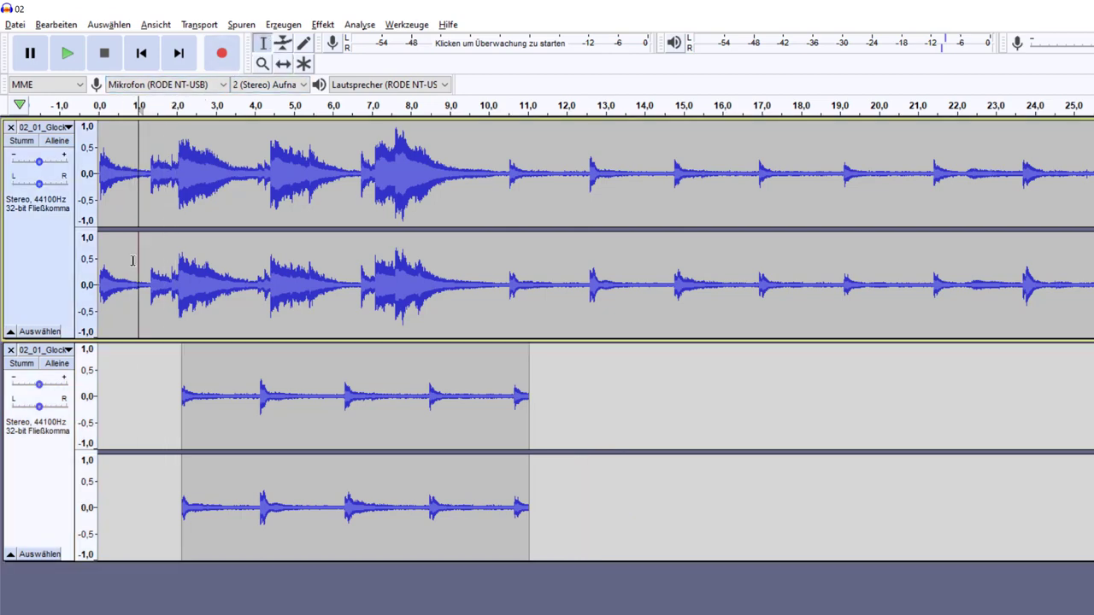
left_click(124, 410)
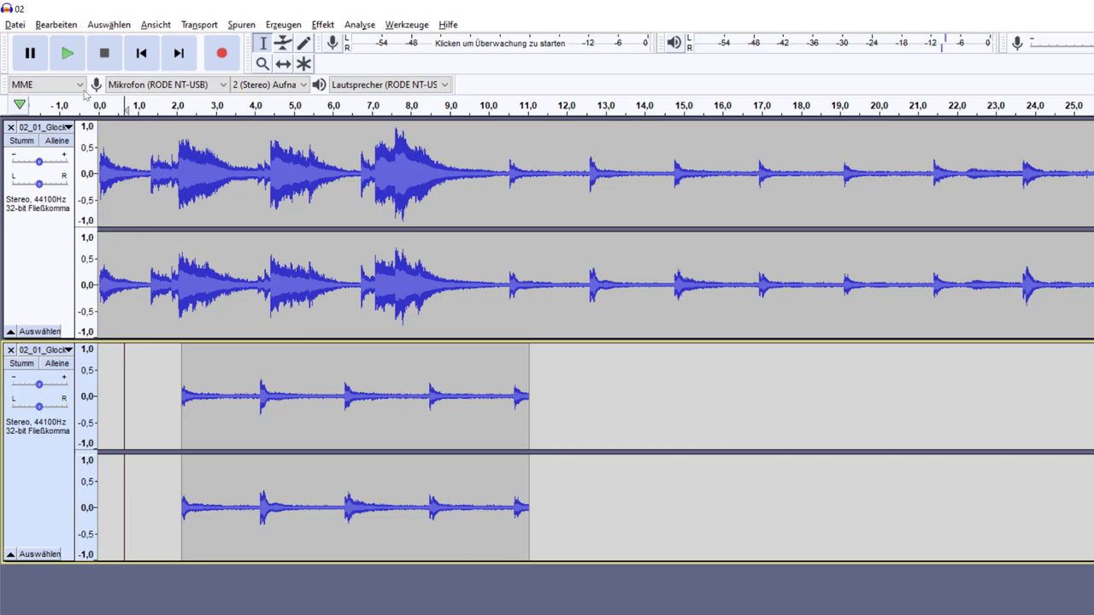
left_click(70, 54)
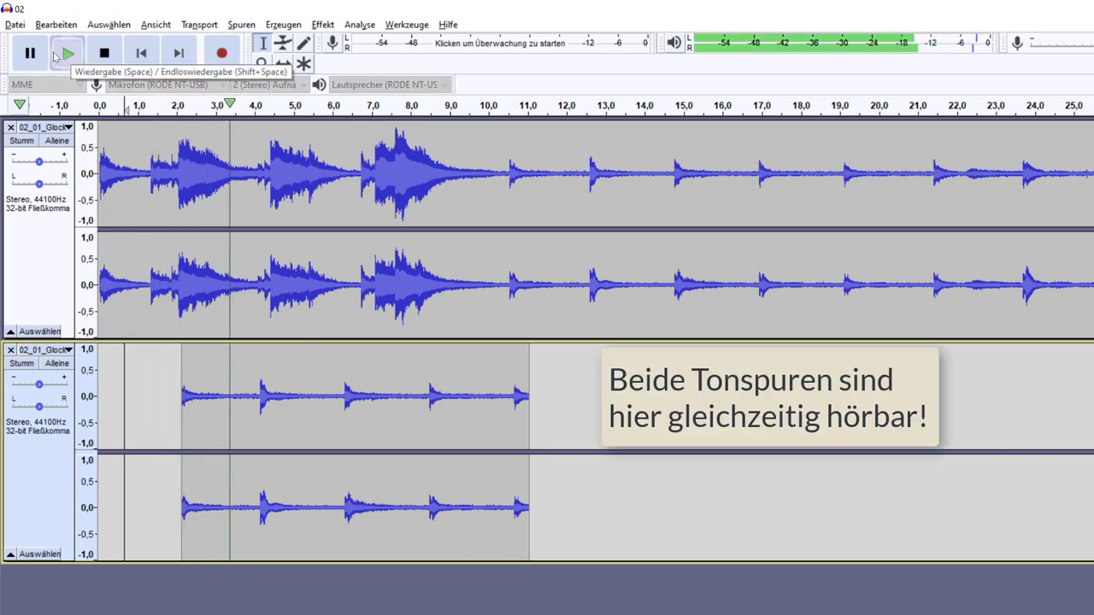
left_click(53, 57)
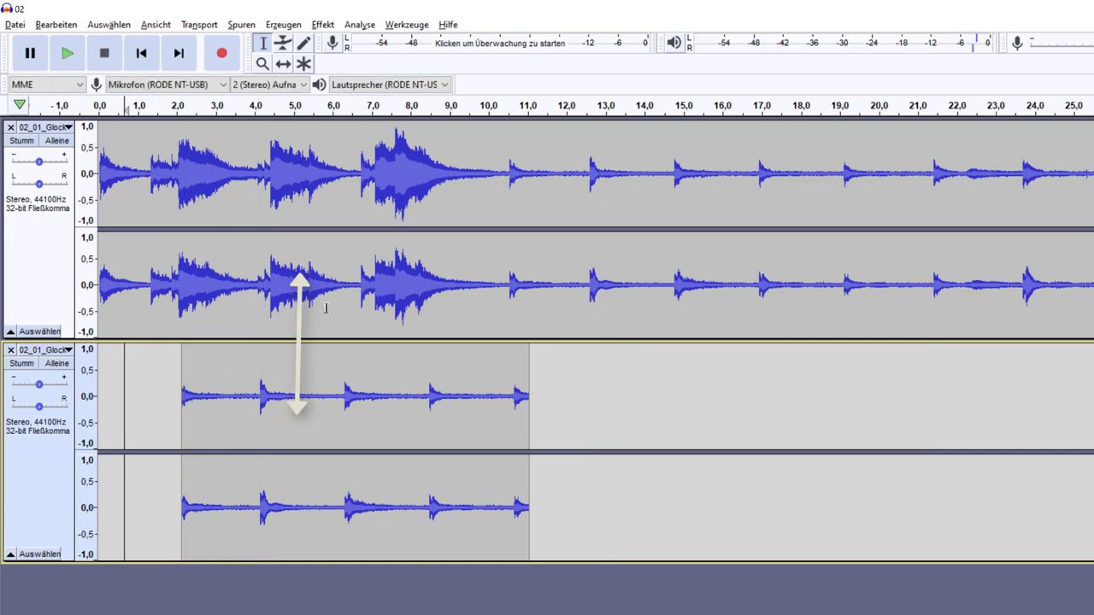
Mute the original track with the duplicate set to solo, and play the duplicate alone.
left_click(22, 141)
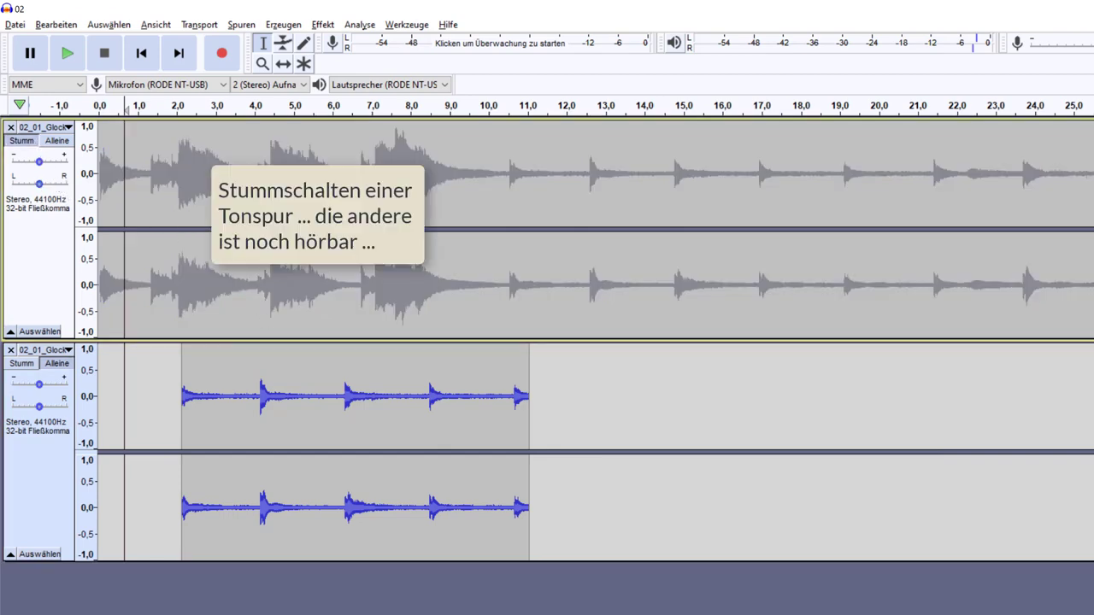
left_click(73, 60)
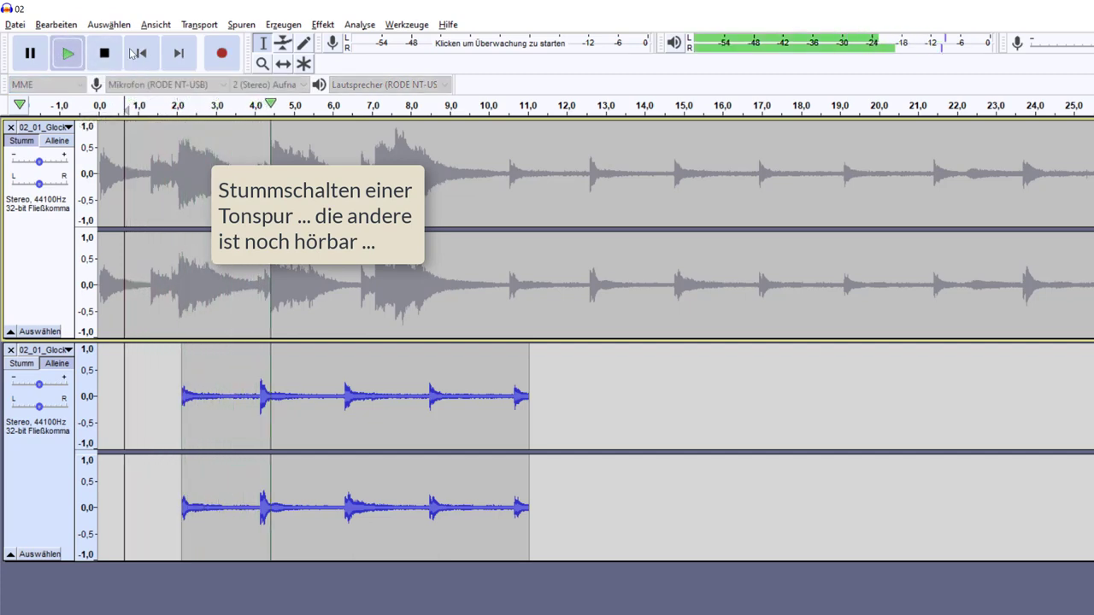
Stop playback, unmute the original track, and record about 3 s from the microphone onto the end of the duplicate track.
left_click(104, 53)
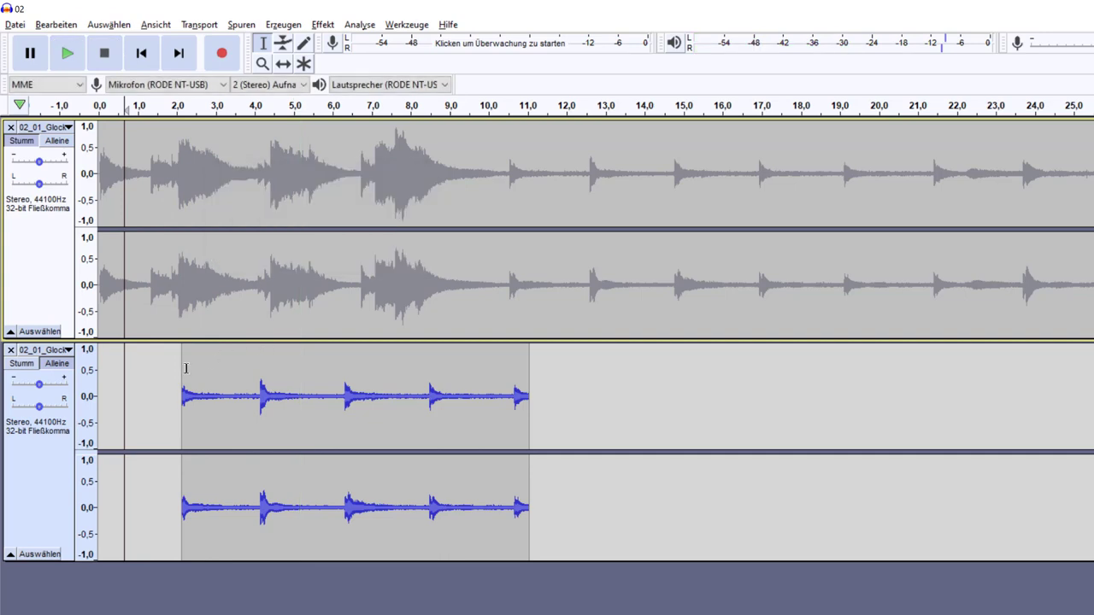
left_click(23, 141)
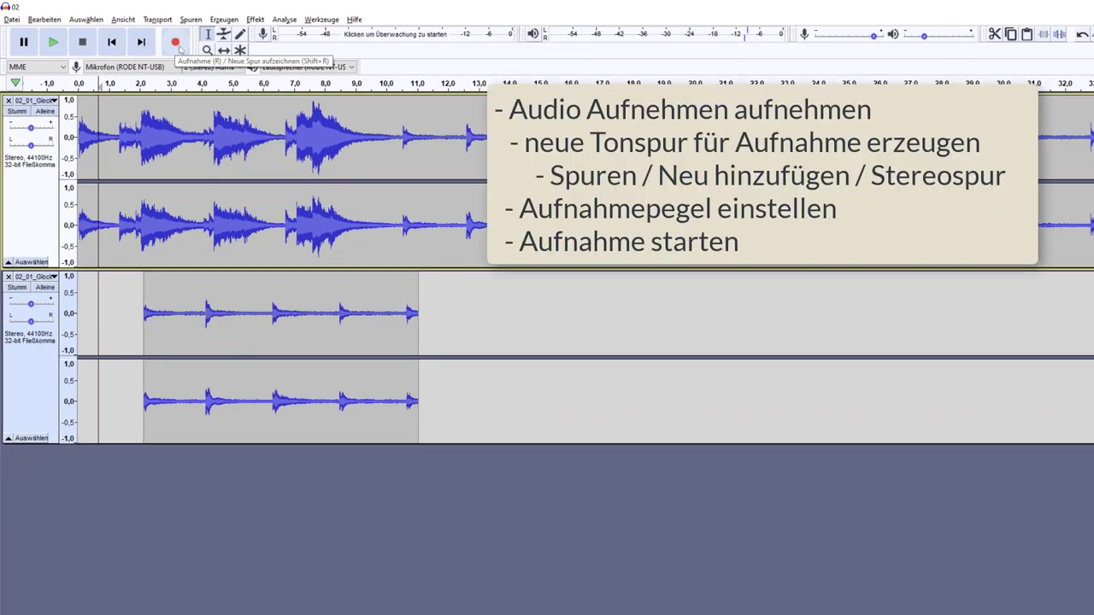
left_click(178, 48)
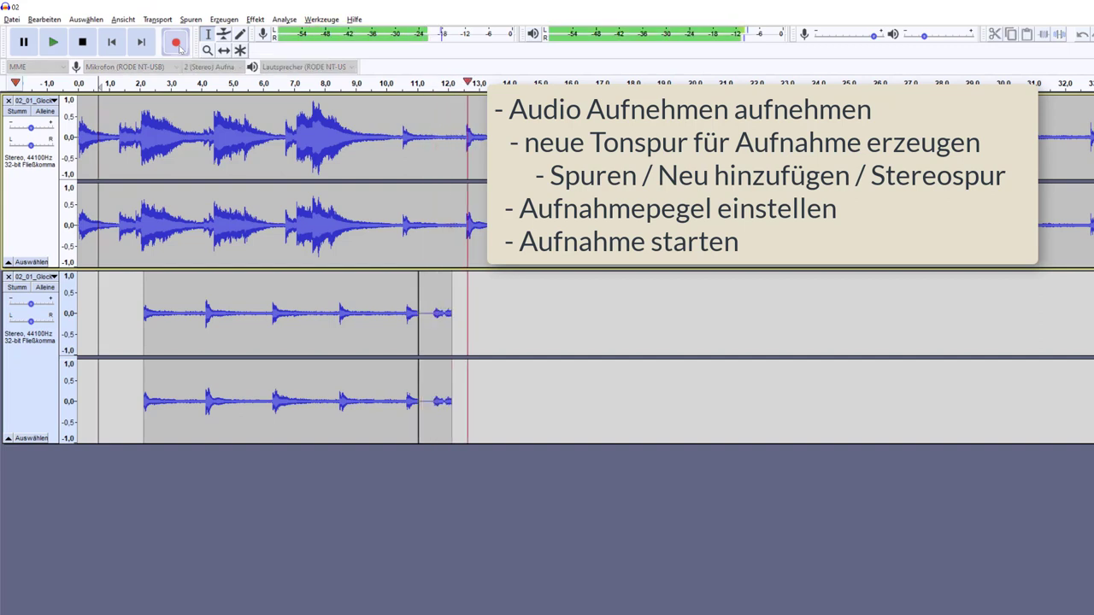
key("space")
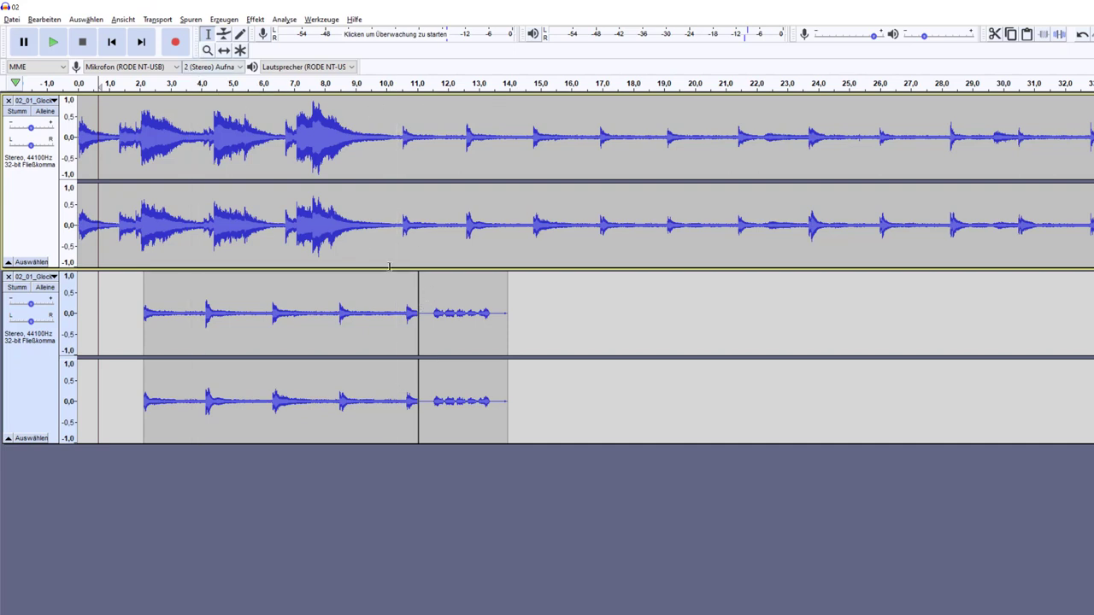
Mute the original track so the duplicate is solo, and play the duplicate from about 9 s into the newly recorded part.
left_click(357, 300)
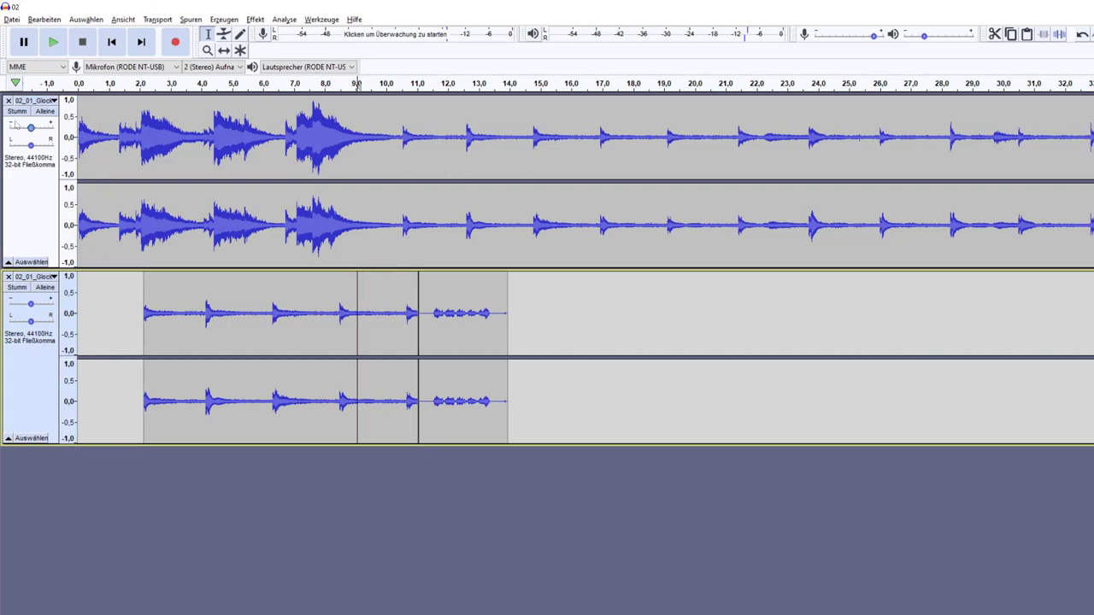
left_click(17, 111)
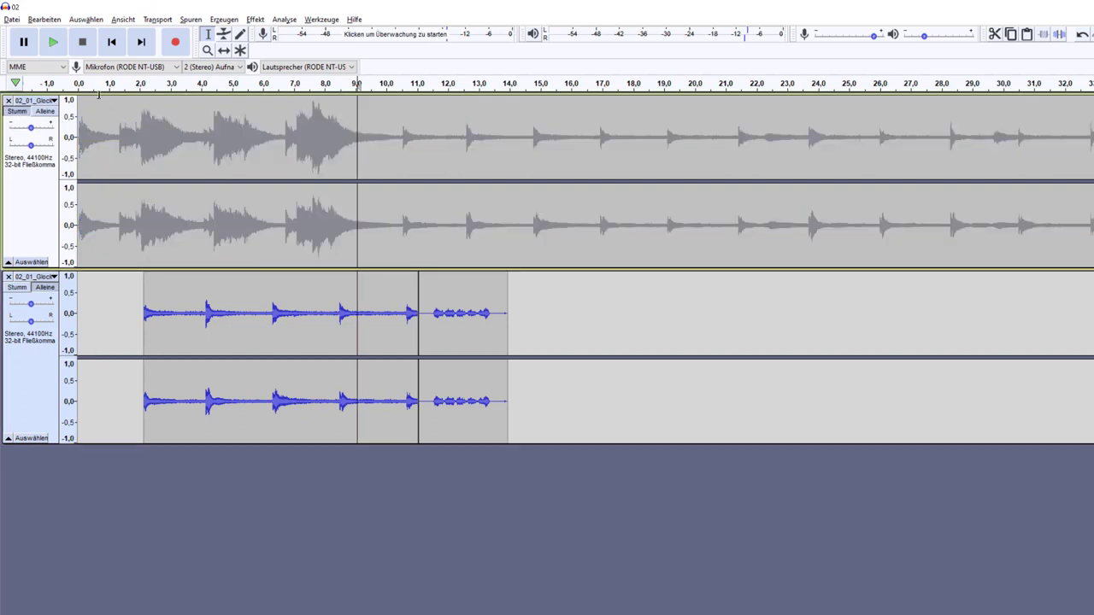
left_click(53, 43)
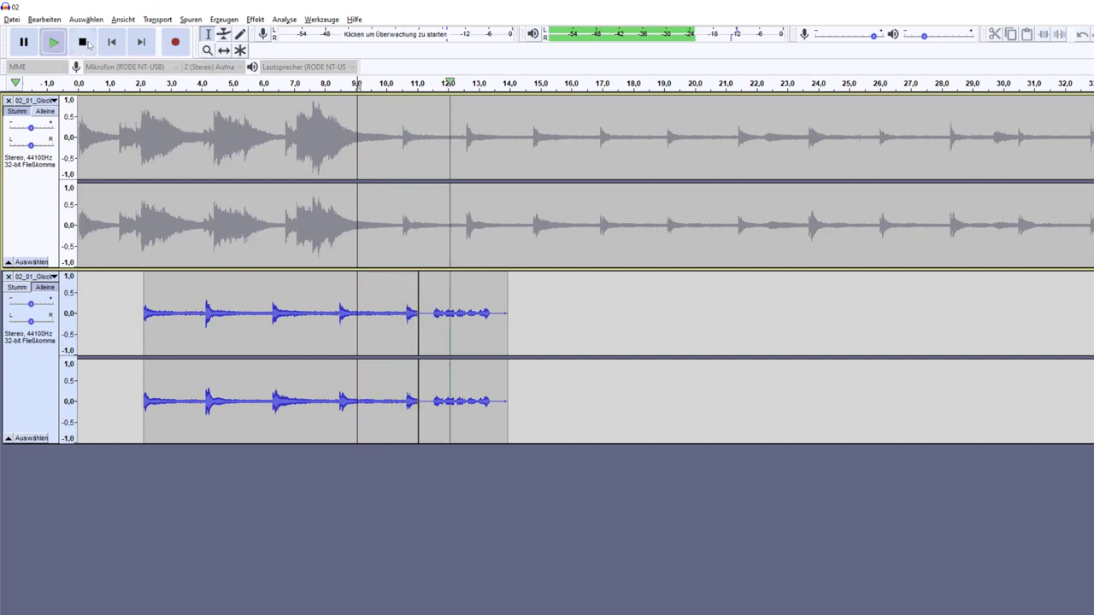
left_click(83, 43)
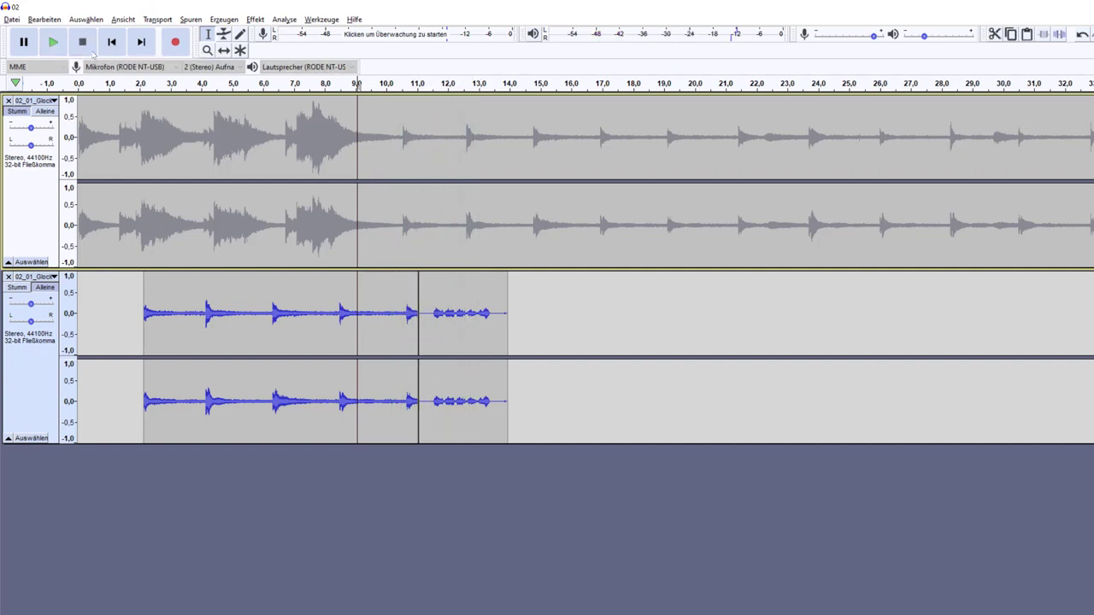
Add an empty stereo track below the duplicate track and place the cursor in it.
left_click(465, 314)
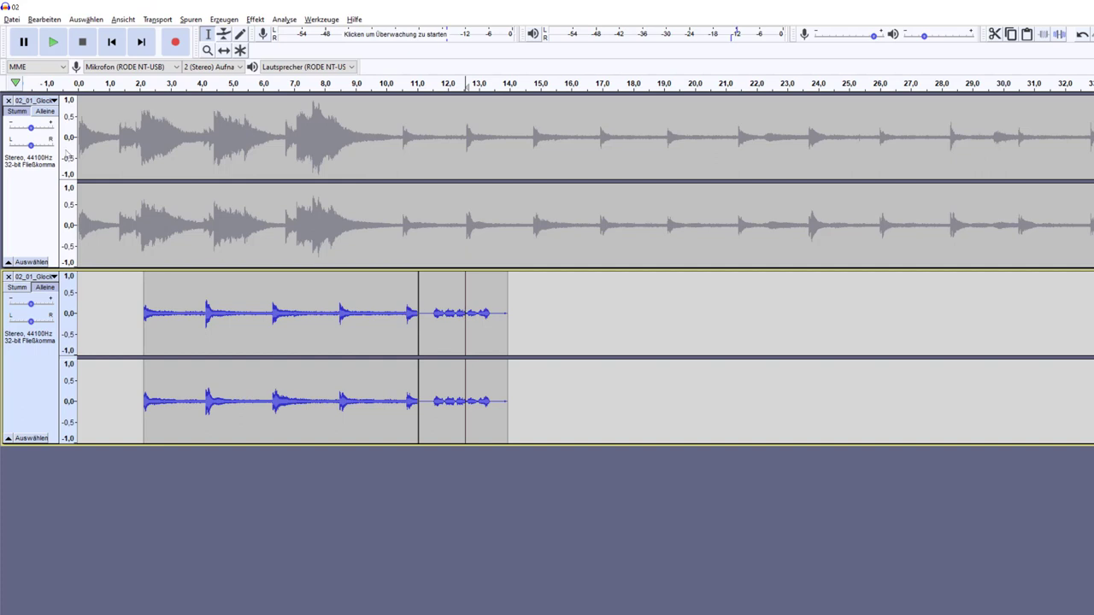
left_click(189, 20)
mouse_move(243, 36)
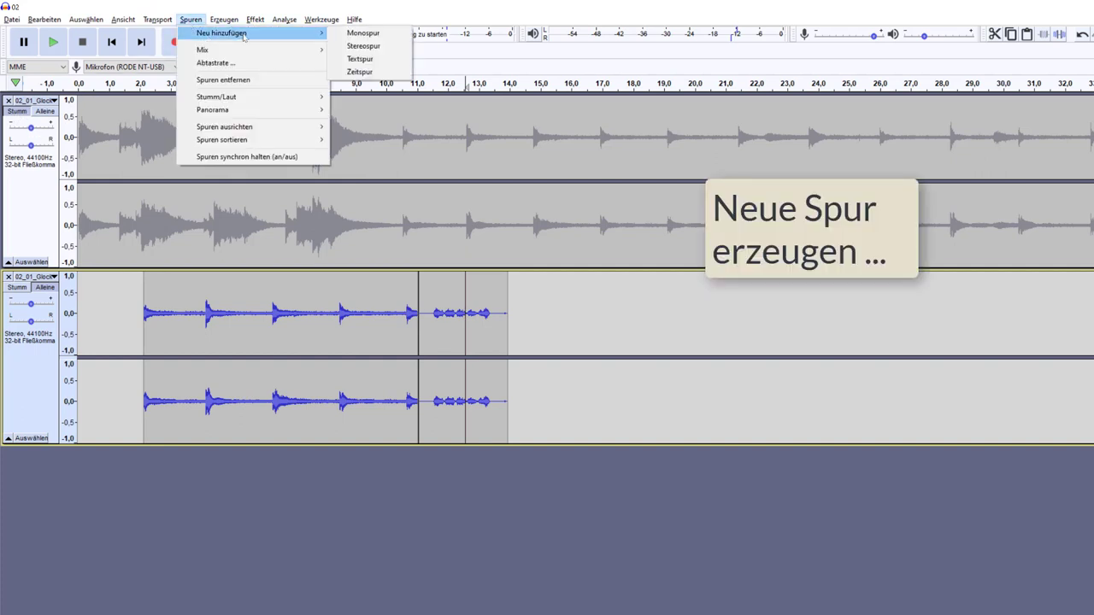
left_click(366, 47)
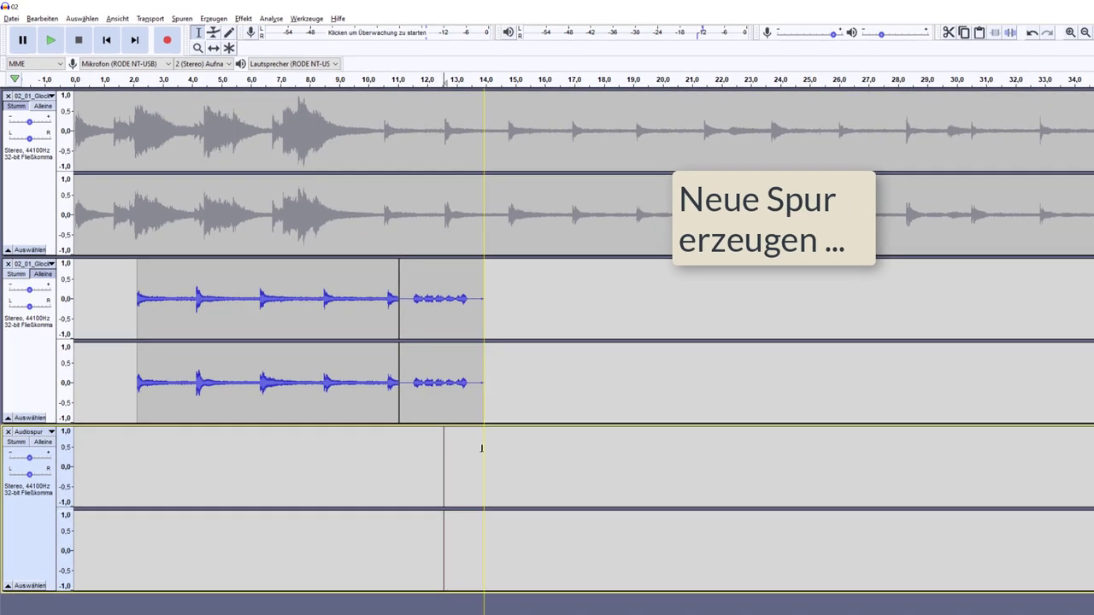
left_click(482, 447)
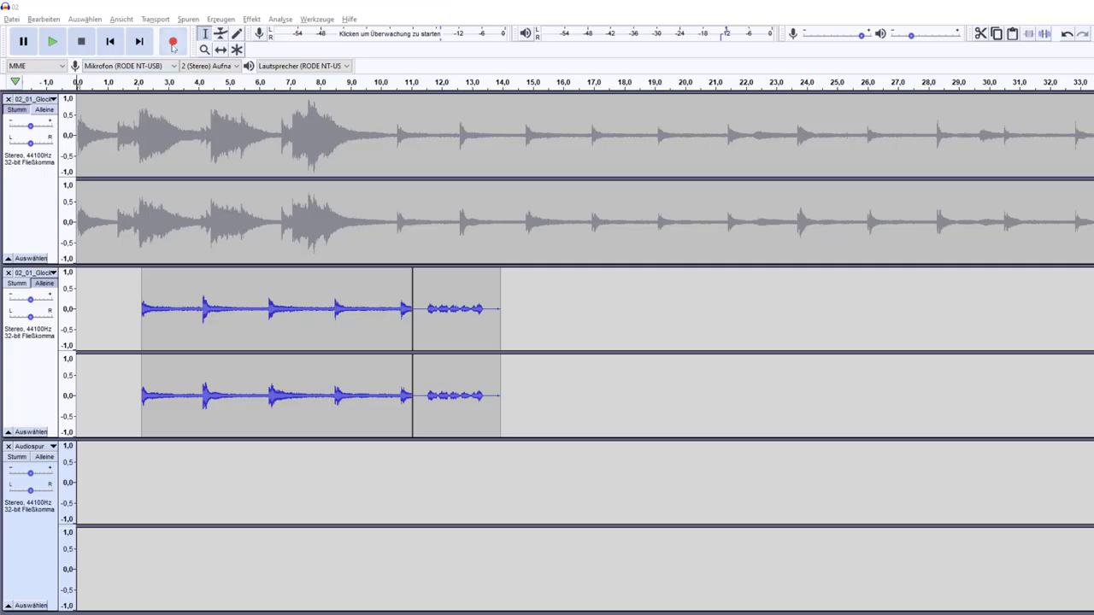
Record about 3 s from the microphone at the start of the new stereo track, and mute the duplicate track.
left_click(174, 43)
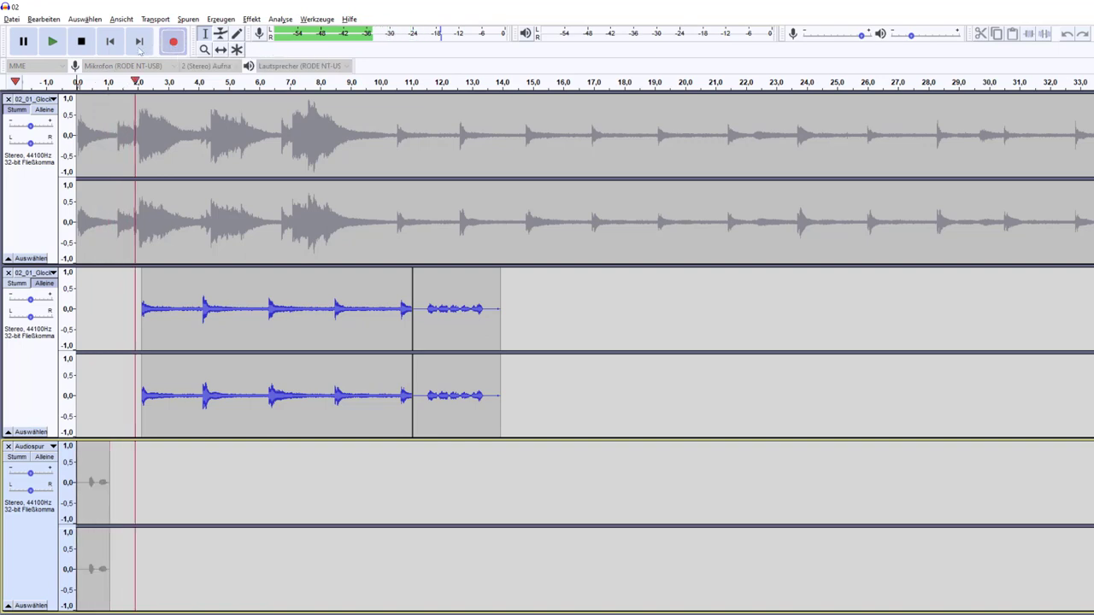
key("space")
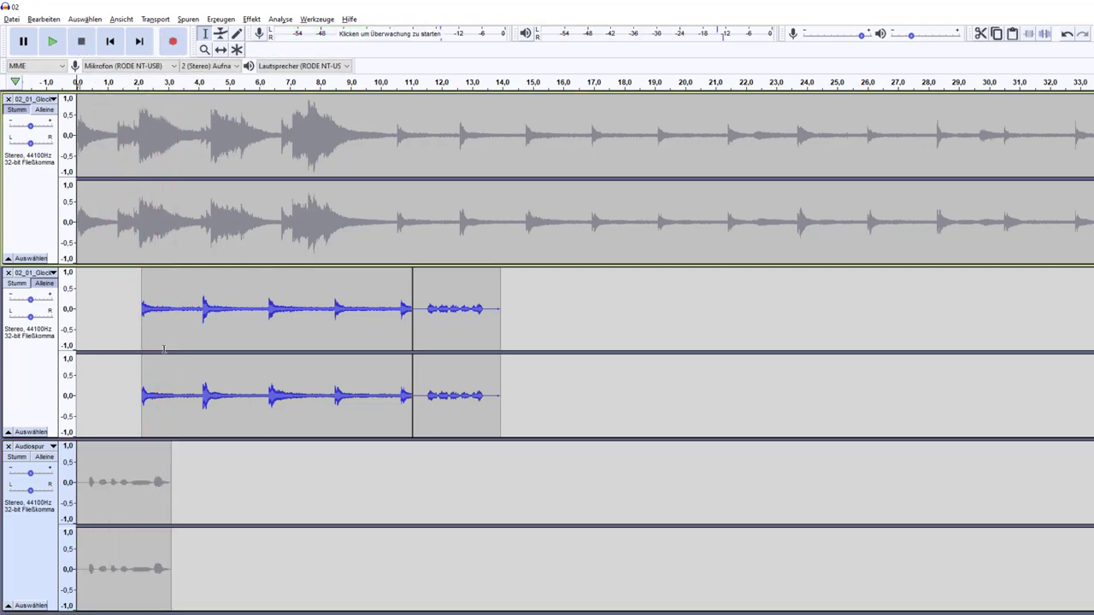
left_click(16, 282)
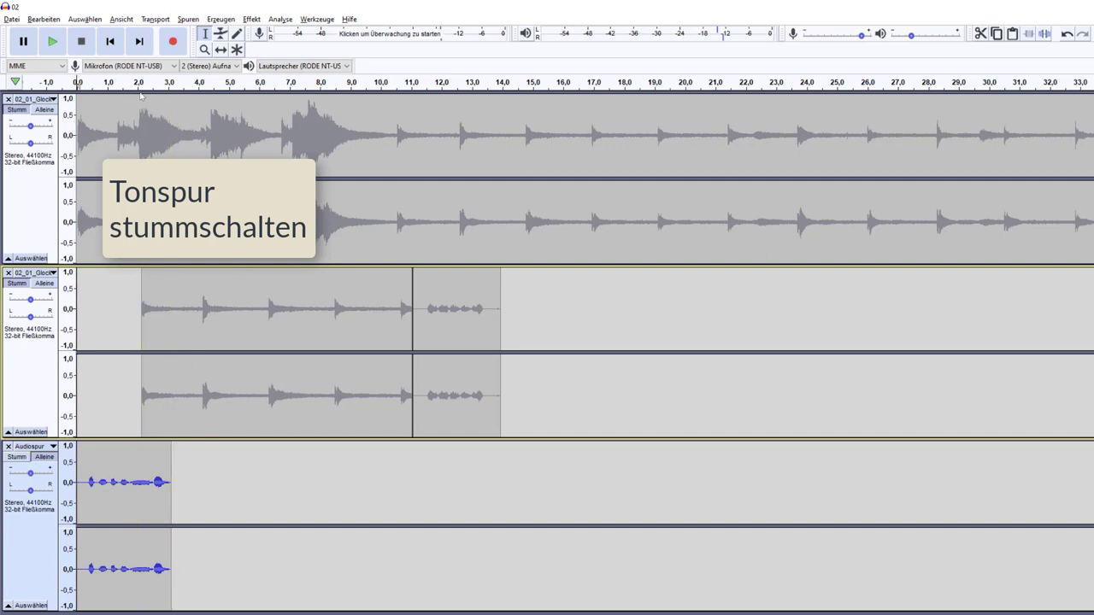
Add another stereo track below the microphone recording and start recording into it.
left_click(188, 19)
mouse_move(196, 34)
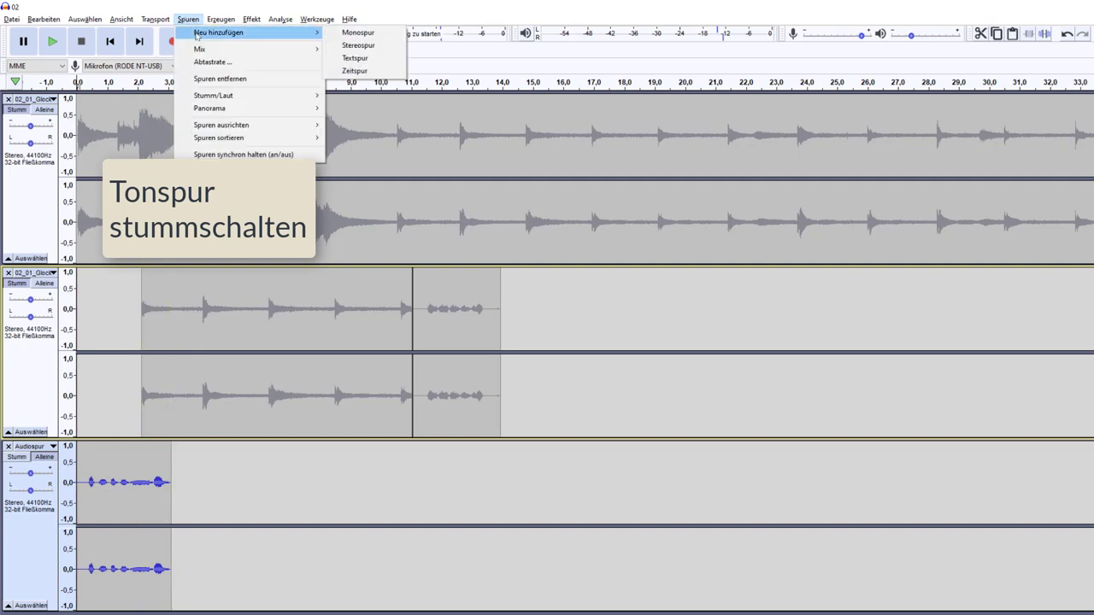
left_click(365, 48)
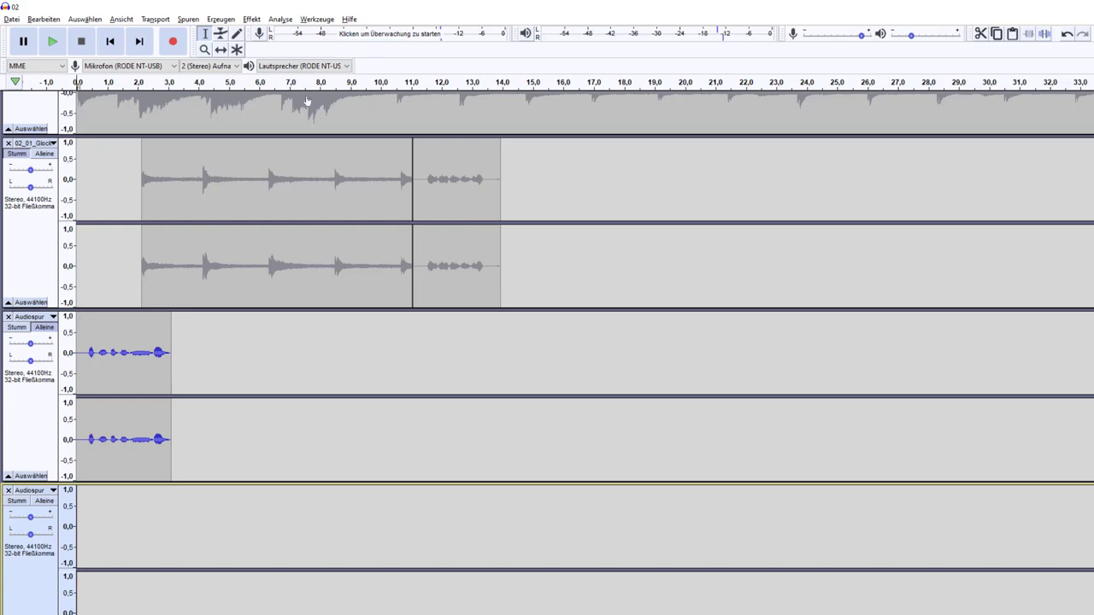
left_click(163, 39)
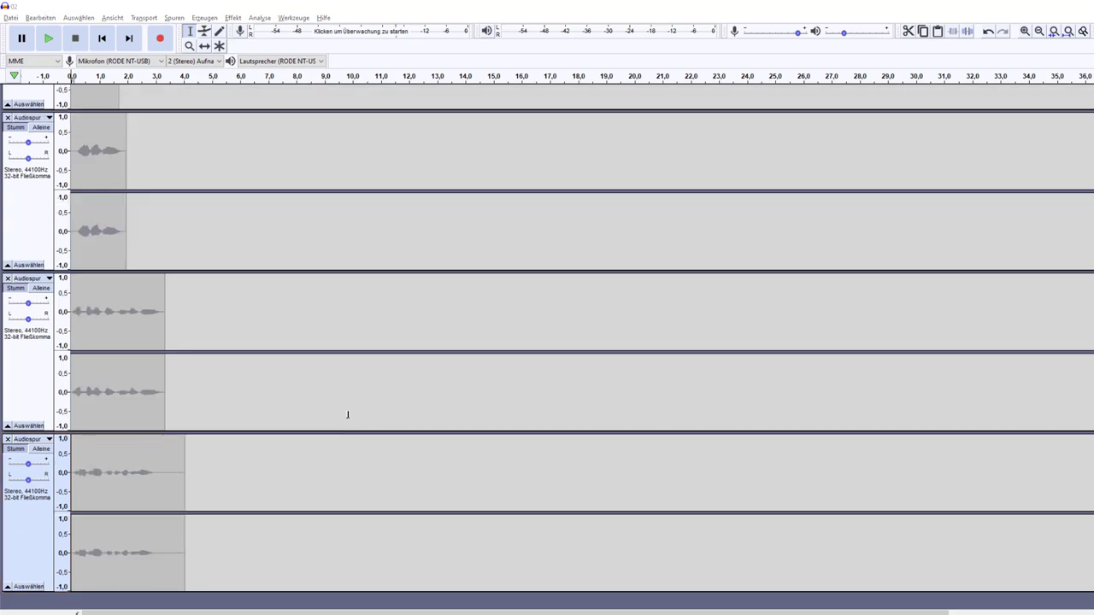
Unmute the first microphone recording below the duplicate track, set it to solo, and play it from the start.
scroll(332, 415, "up", 5)
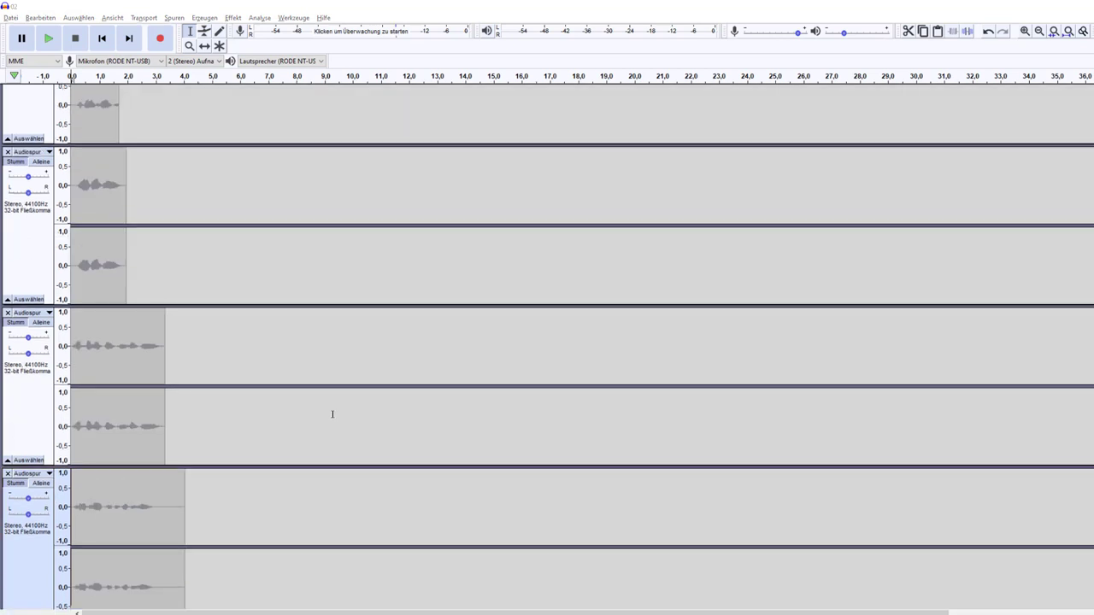
scroll(333, 415, "up", 4)
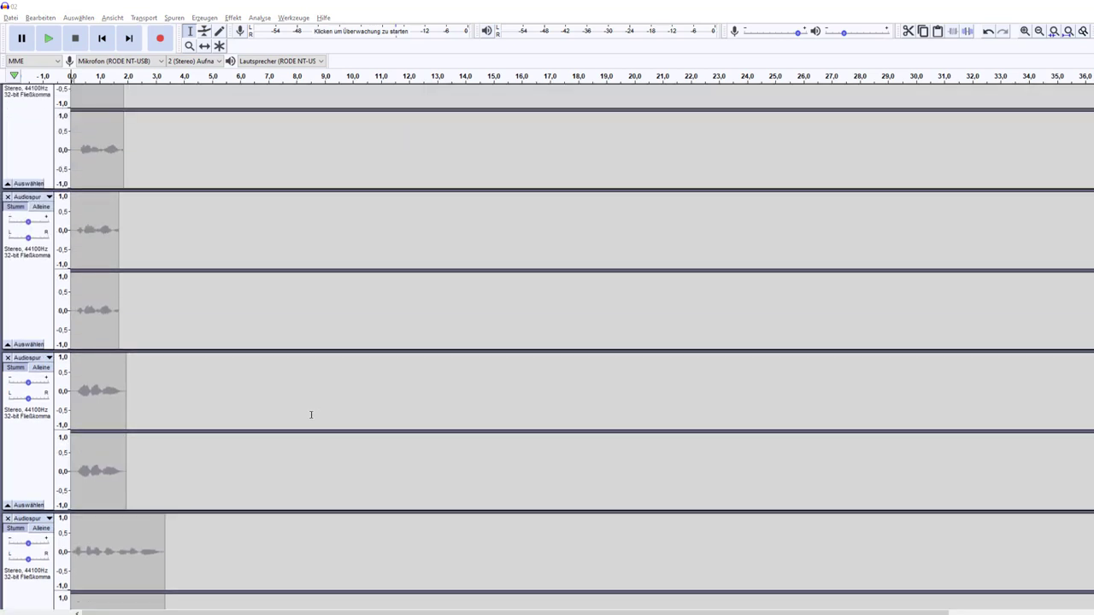
scroll(301, 414, "up", 8)
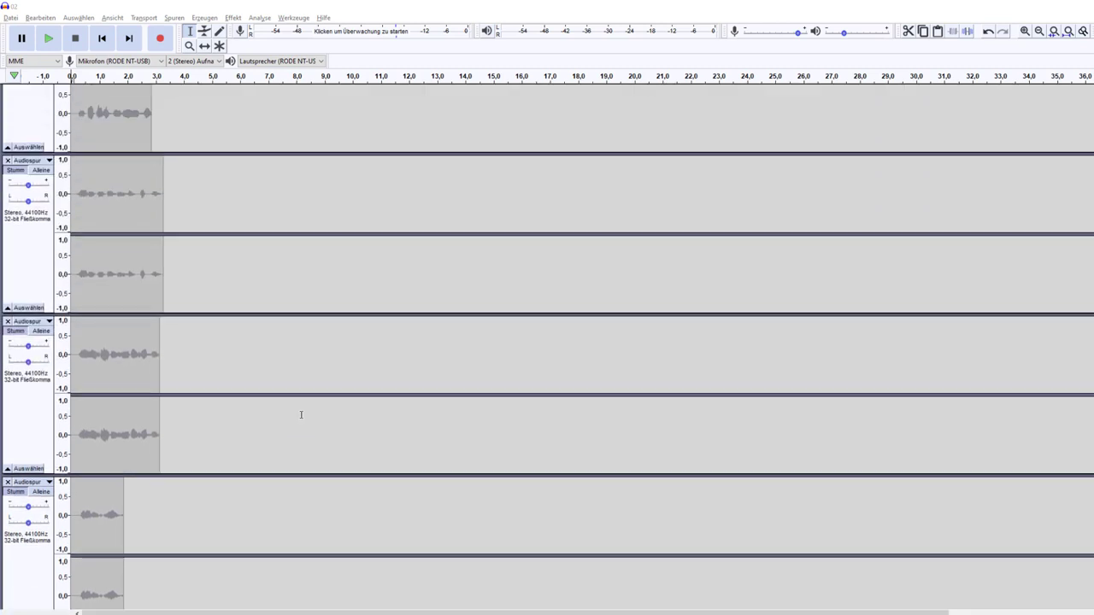
scroll(301, 415, "up", 10)
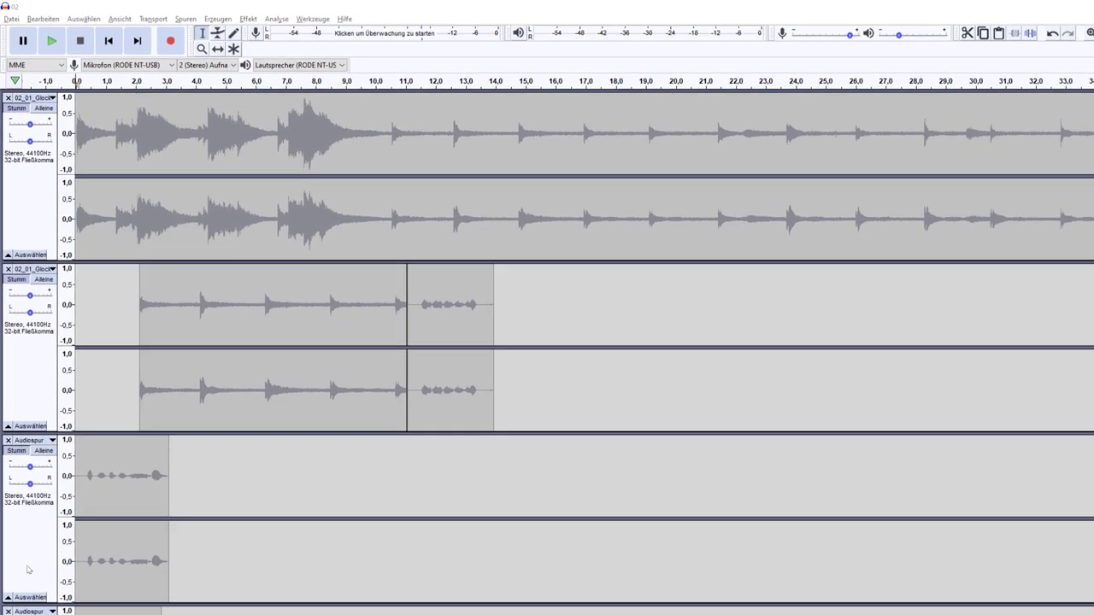
left_click(21, 452)
left_click(41, 451)
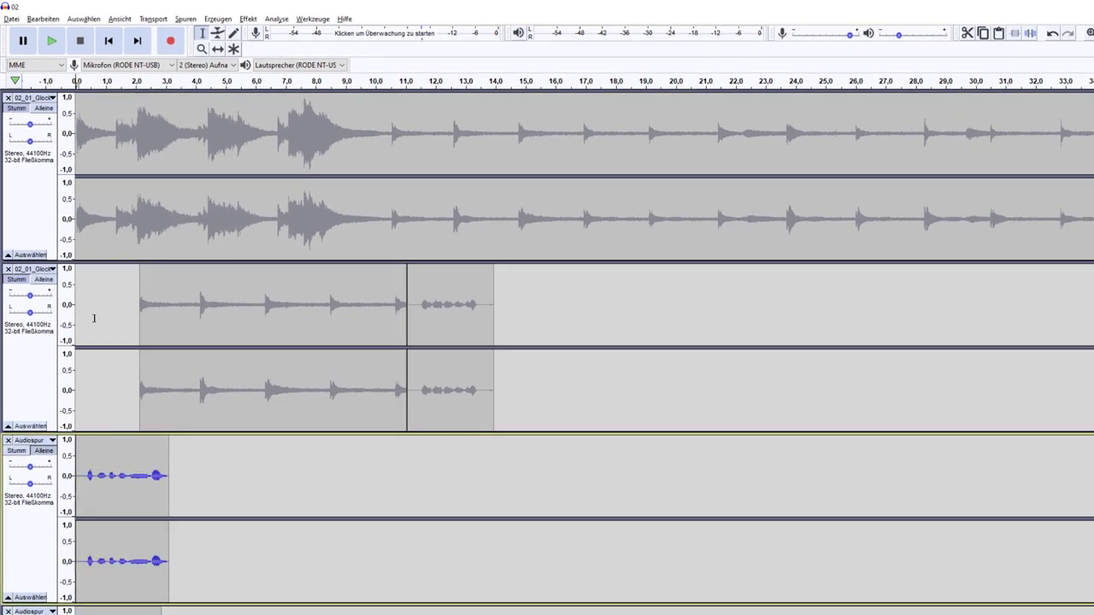
left_click(48, 42)
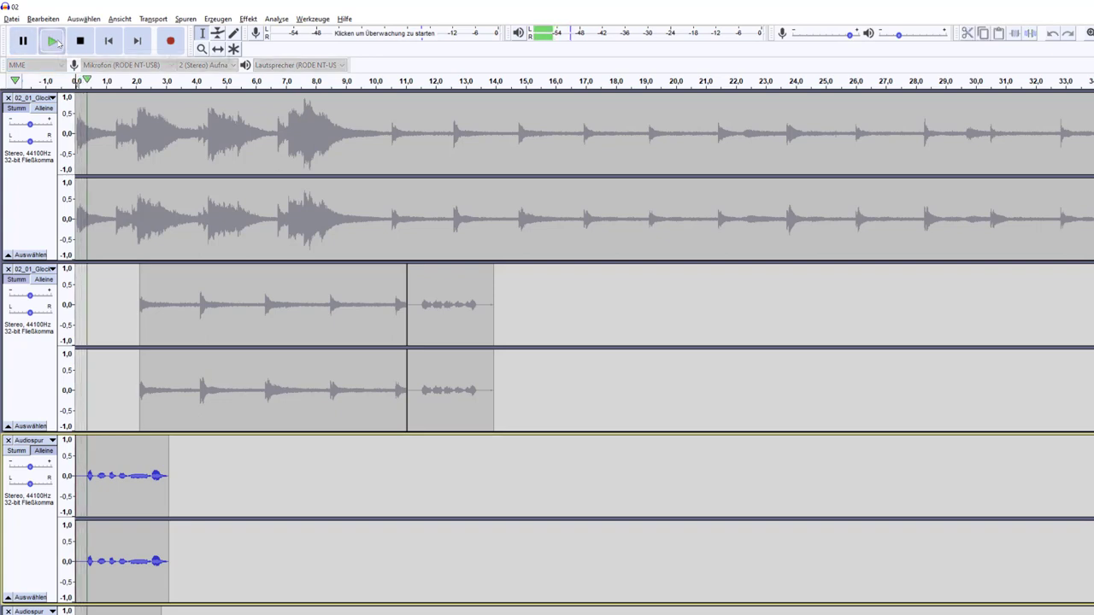
left_click(79, 42)
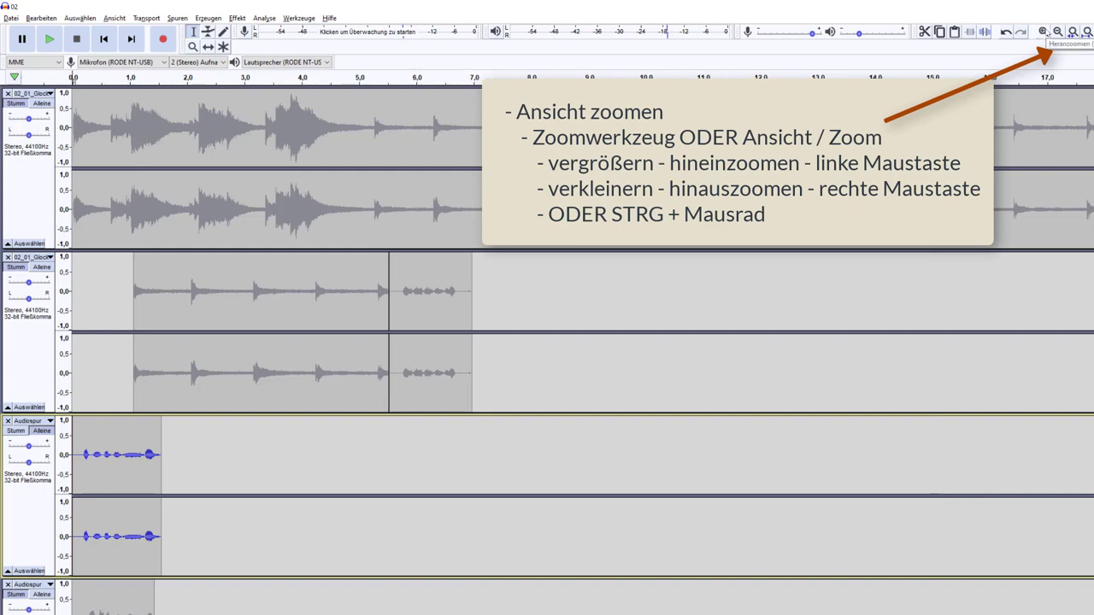
Place the cursor at about 0.3 s in the first microphone recording and play briefly from there.
left_click(1043, 32)
left_click(1044, 31)
left_click(1043, 31)
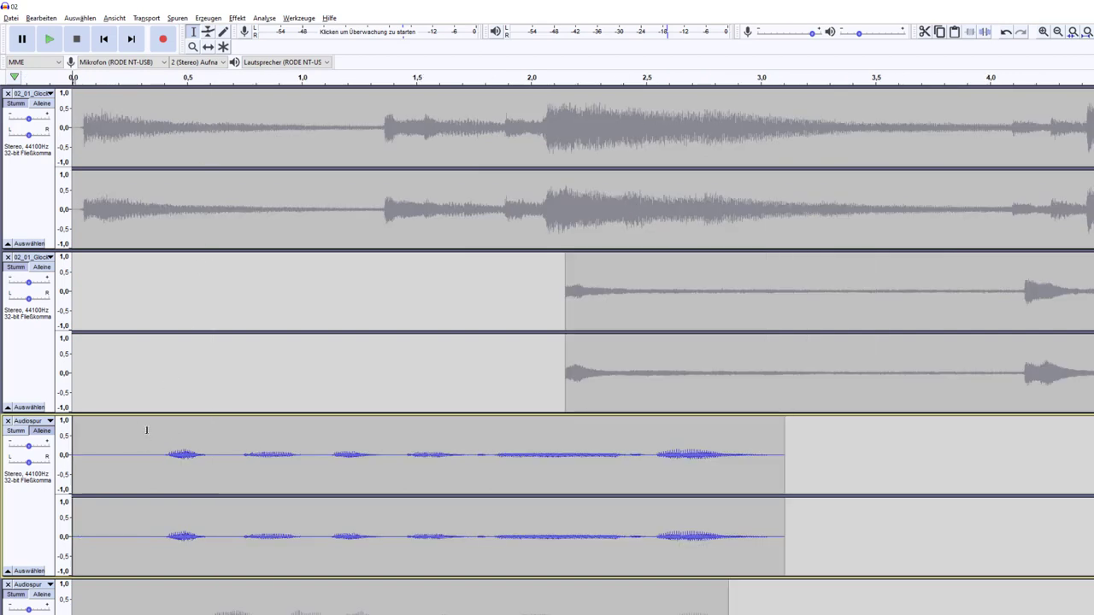
left_click(147, 430)
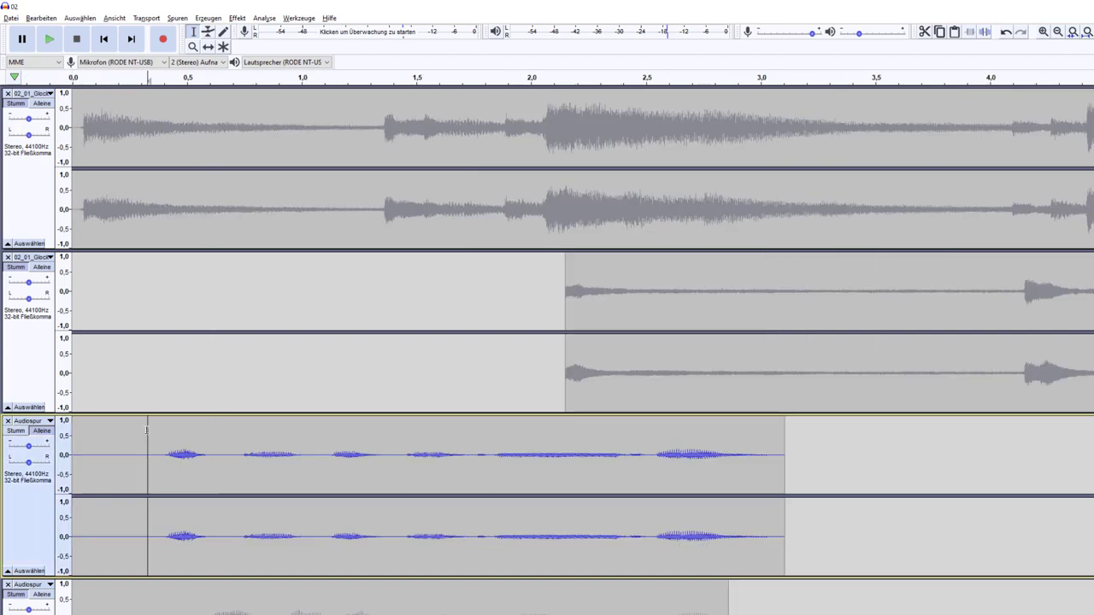
left_click(49, 39)
left_click(50, 40)
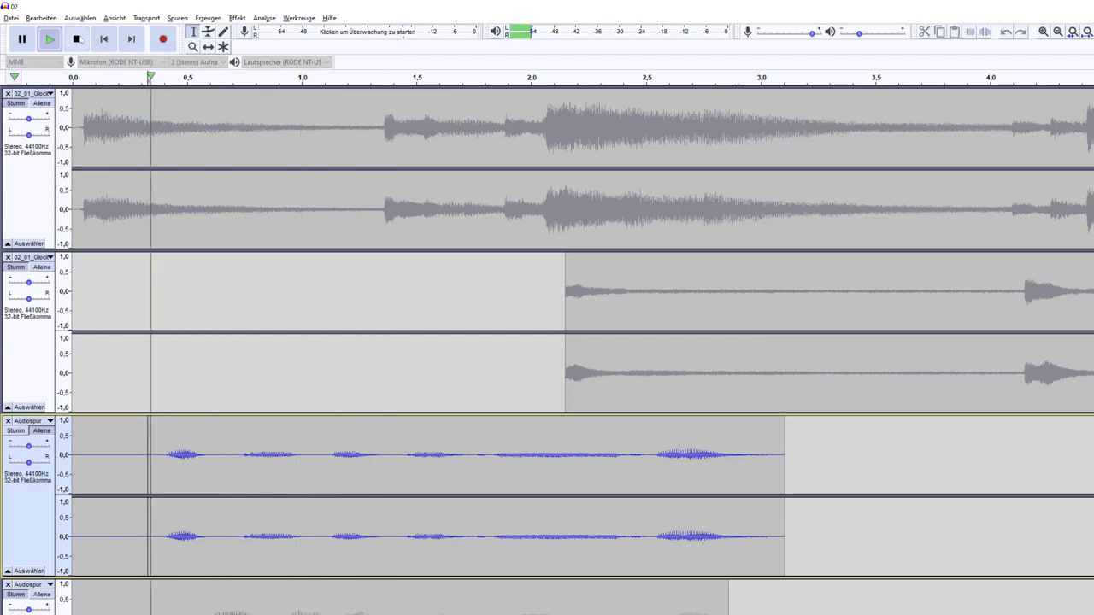
left_click(77, 40)
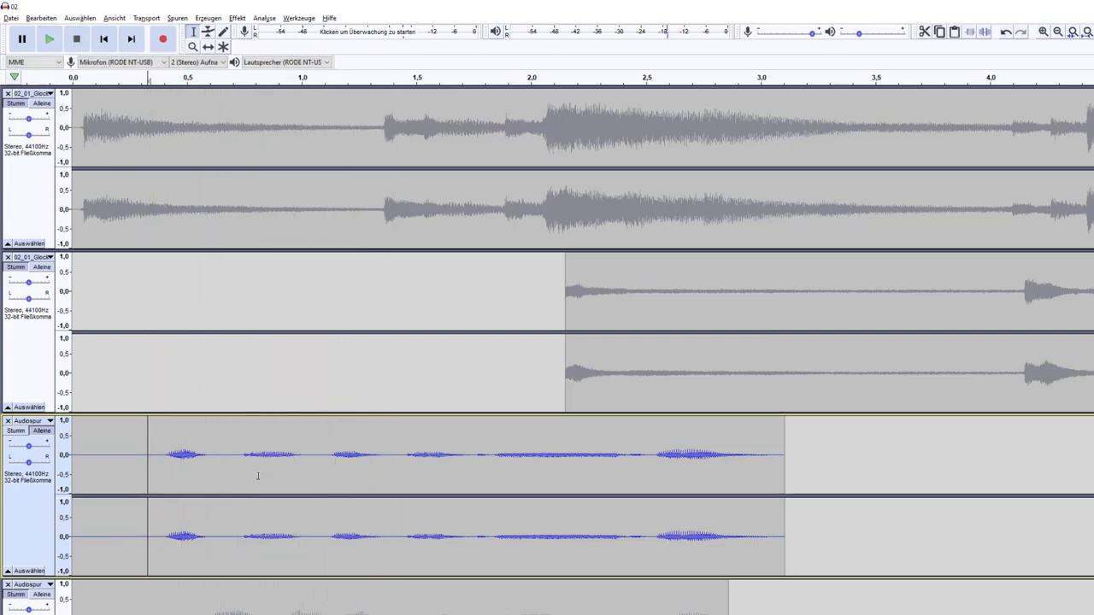
Split the first microphone recording at about 1.05 s and try to split it again at about 1.4 s.
left_click(313, 437)
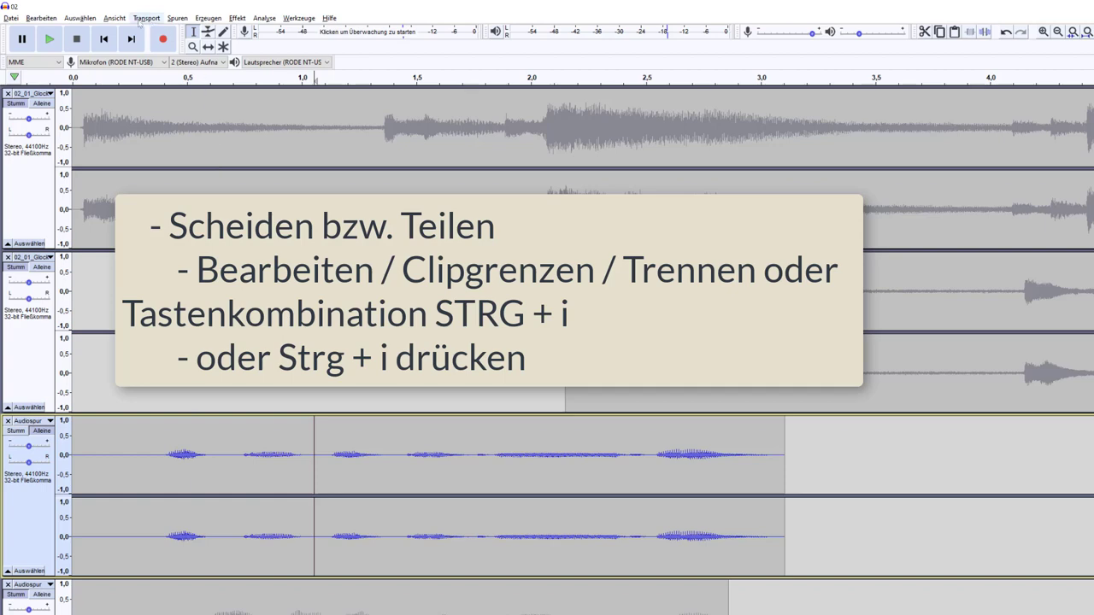
left_click(41, 18)
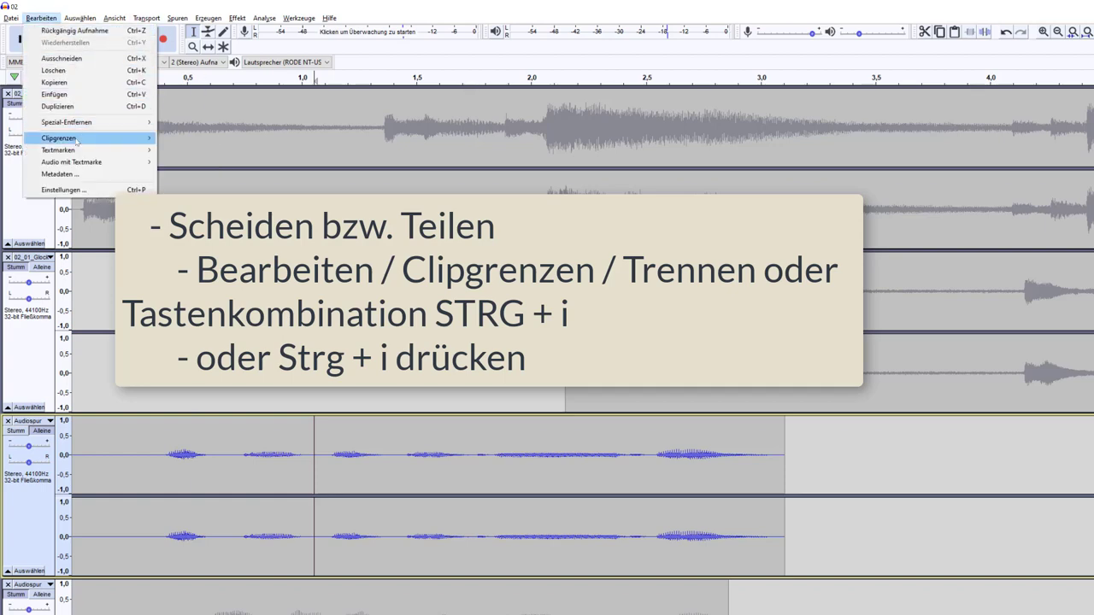
mouse_move(141, 138)
left_click(184, 138)
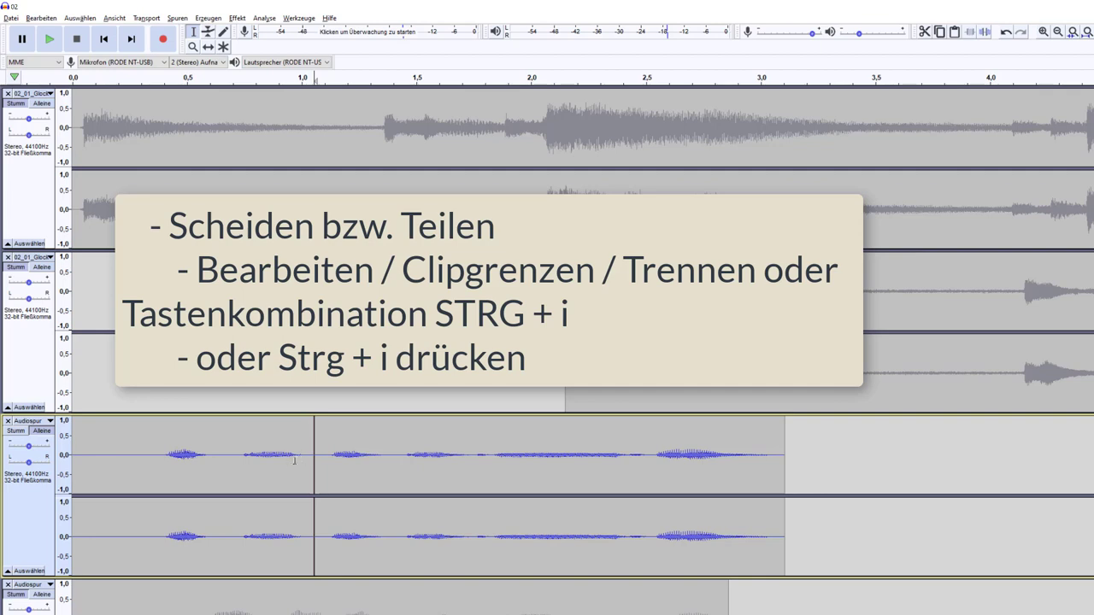
left_click(392, 462)
key("ctrl+i")
Mute the split recording and set the microphone recording directly below it to solo.
scroll(200, 374, "down", 3)
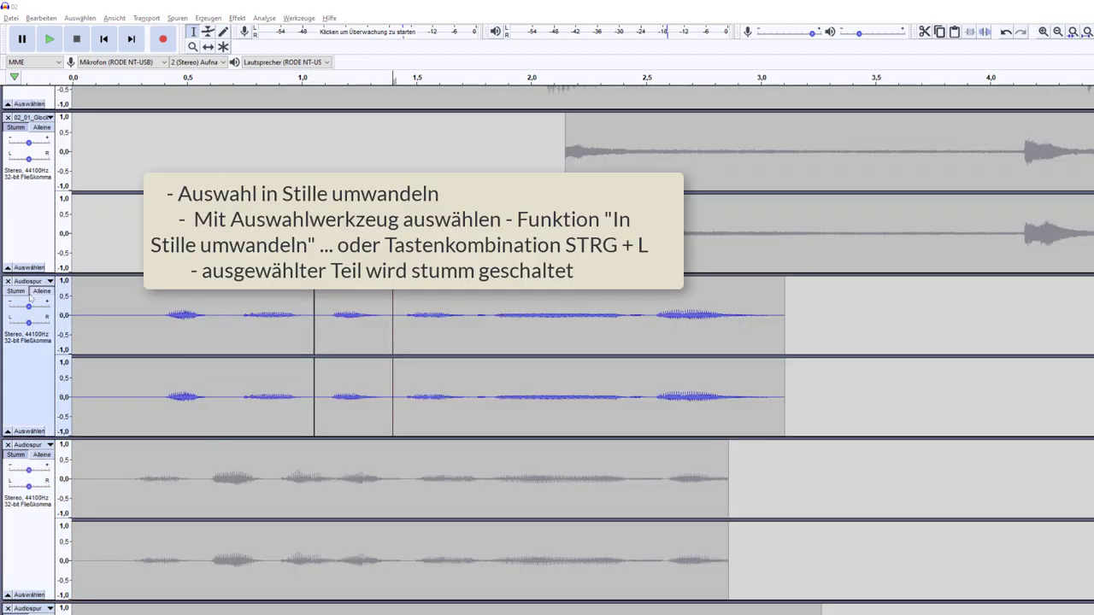
left_click(25, 293)
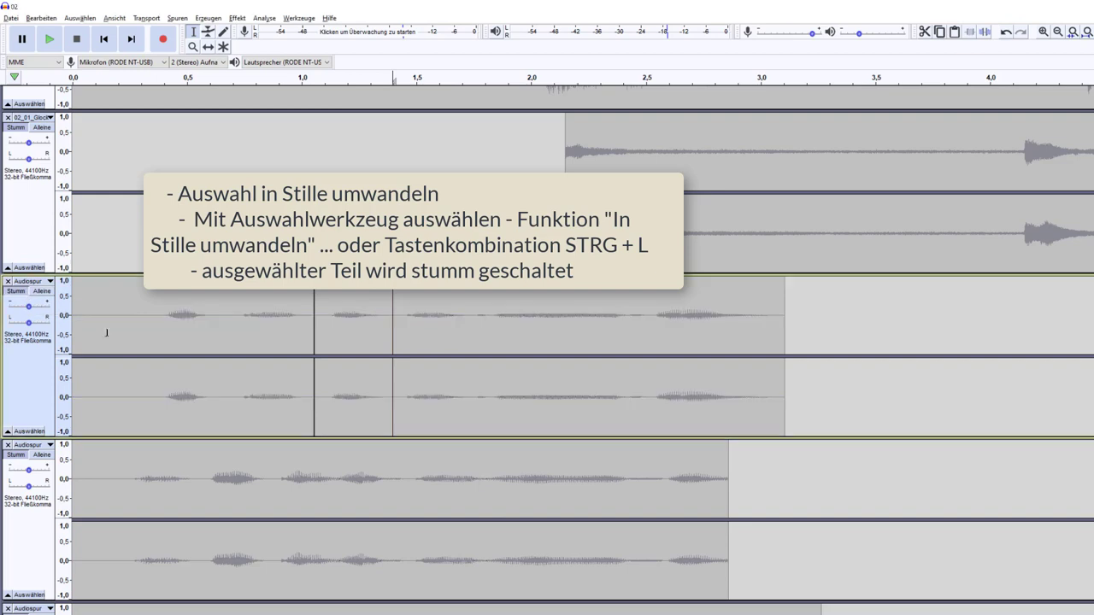
left_click(42, 455)
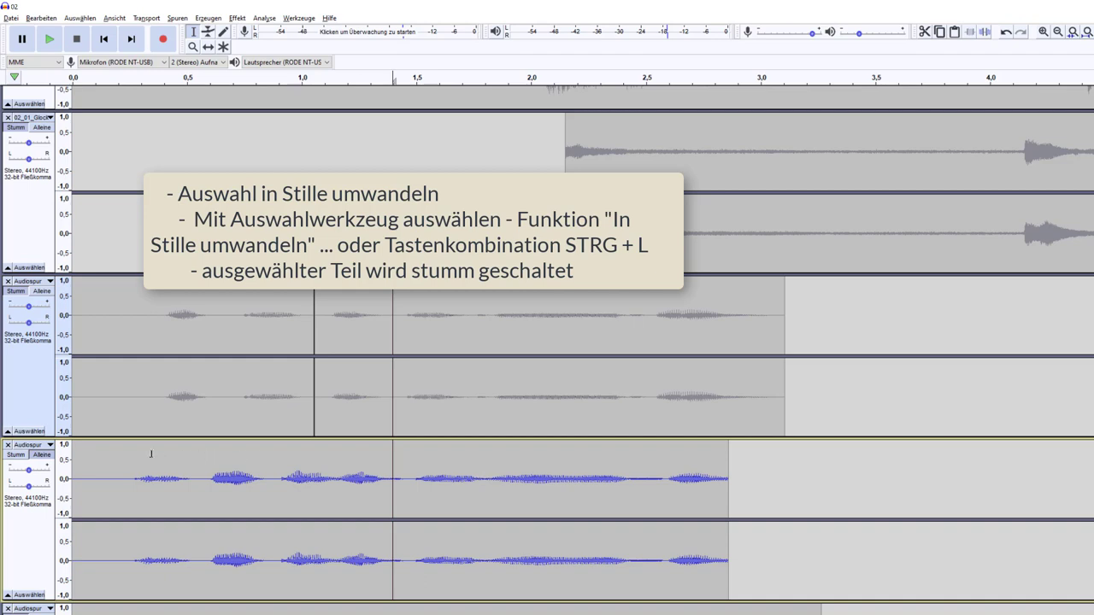
Silence the soloed microphone recording between about 0.25 and 0.87 s and play it from about 0.12 s.
left_click(129, 454)
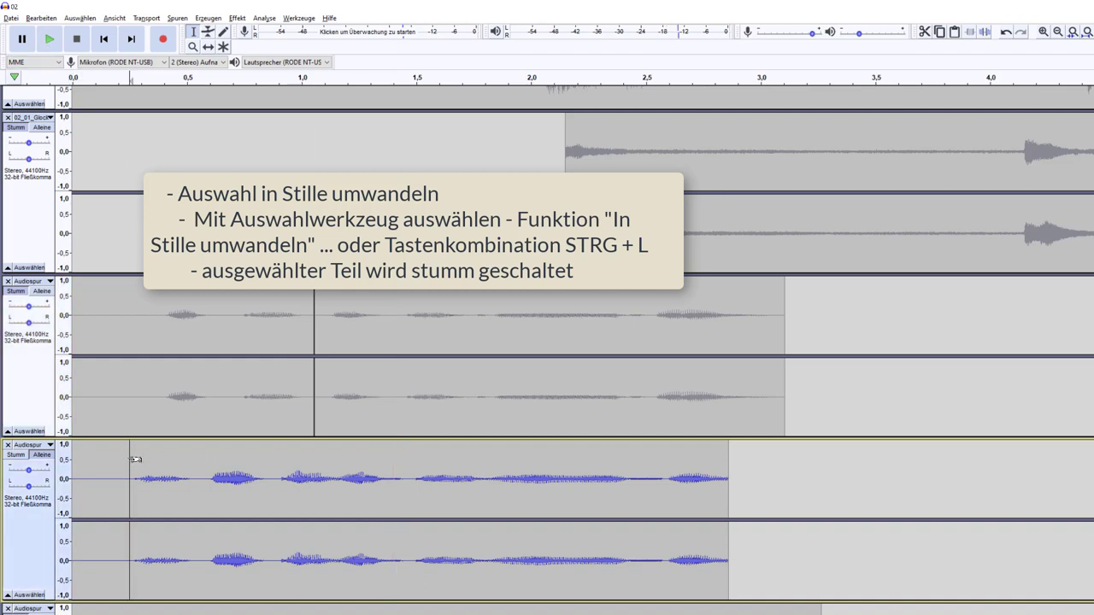
left_click_drag(131, 458, 281, 471)
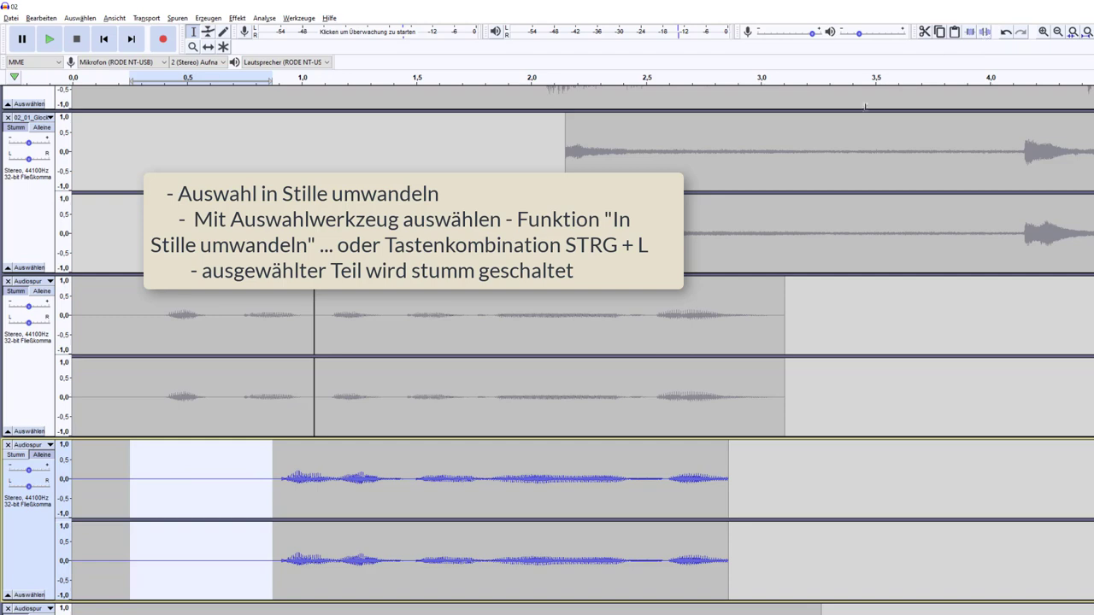
left_click(100, 466)
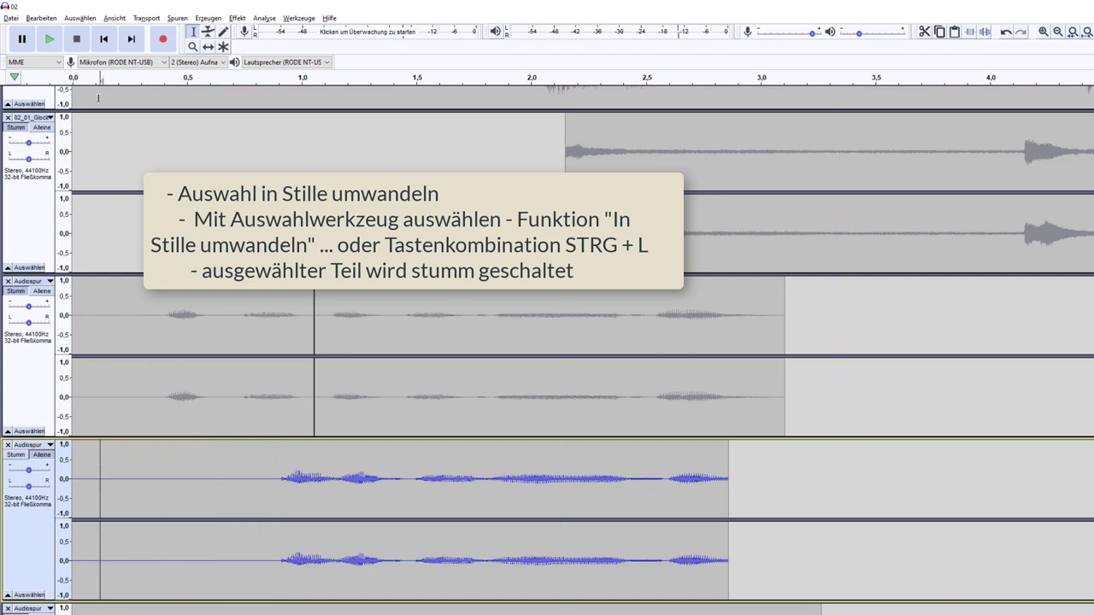
left_click(50, 39)
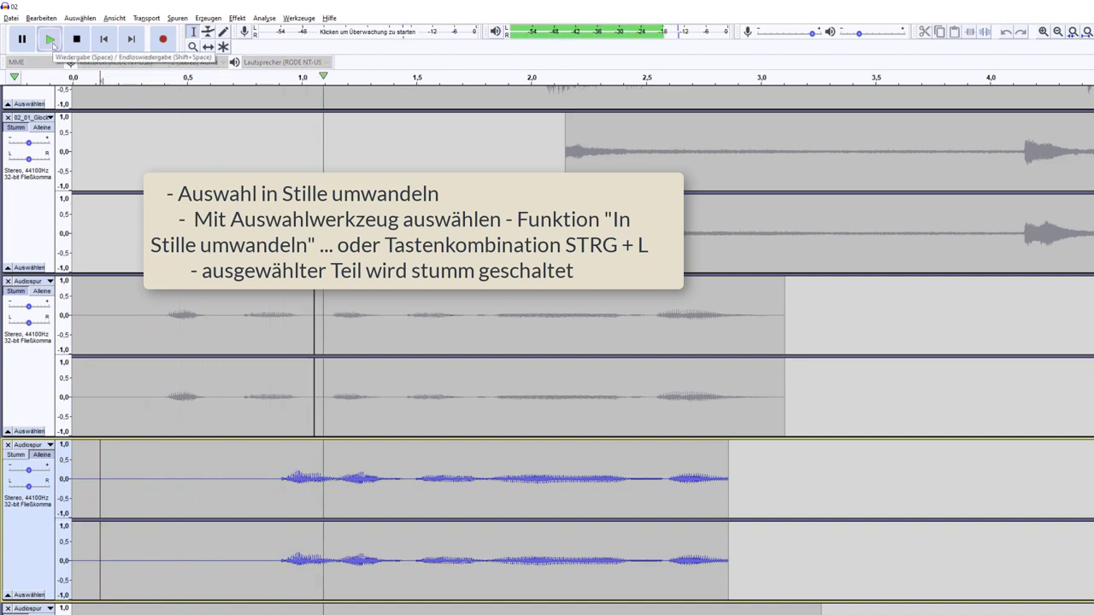
left_click(76, 39)
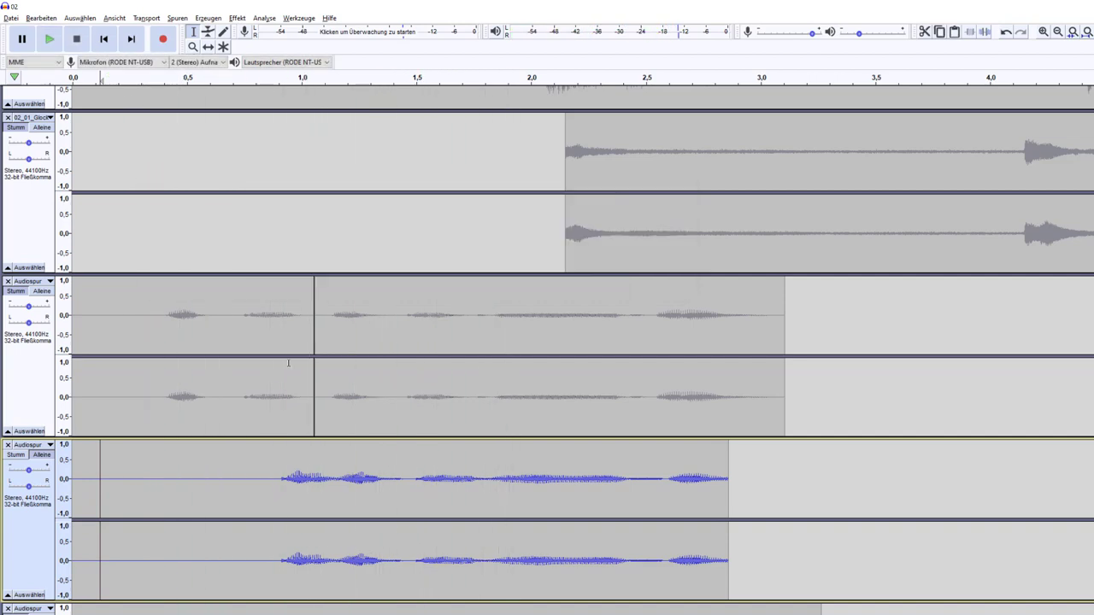
Mute the partly silenced recording and play the microphone recording directly below it solo from about 0.12 s.
scroll(288, 362, "down", 3)
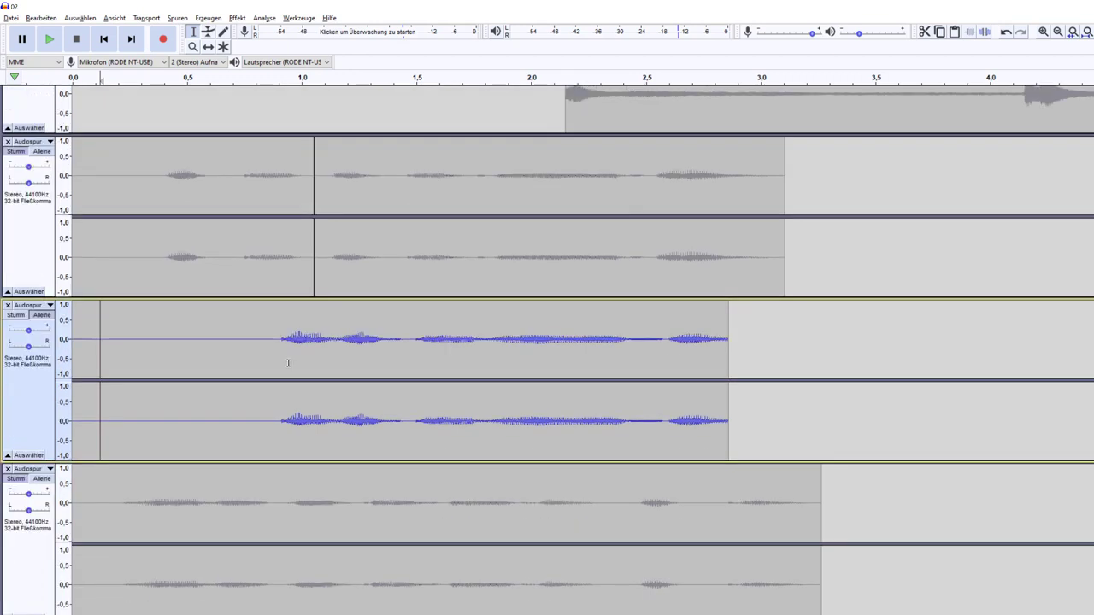
scroll(288, 362, "down", 1)
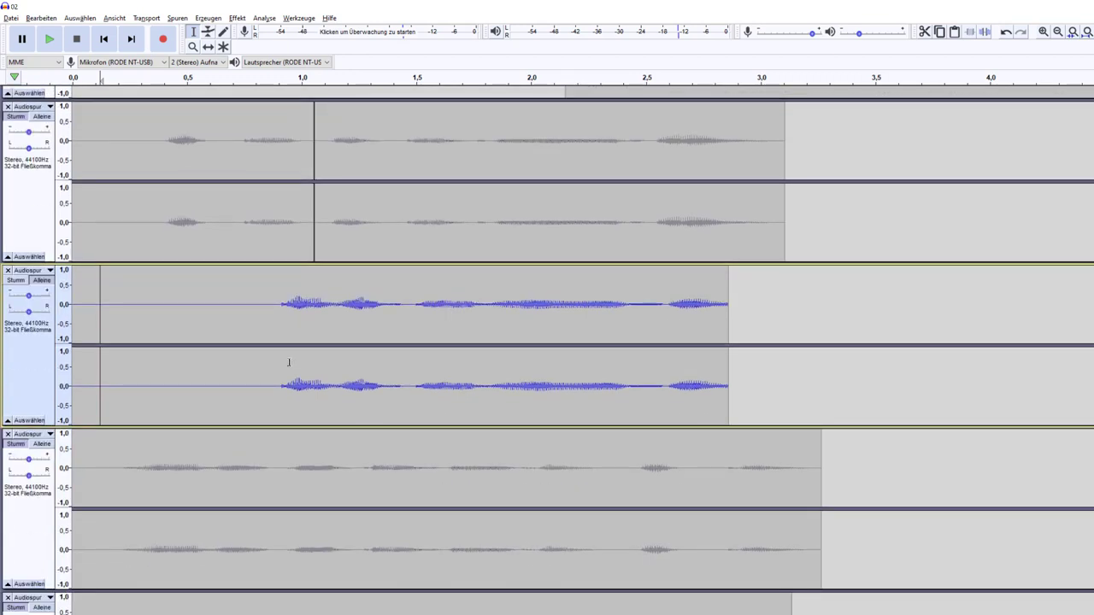
scroll(288, 362, "down", 1)
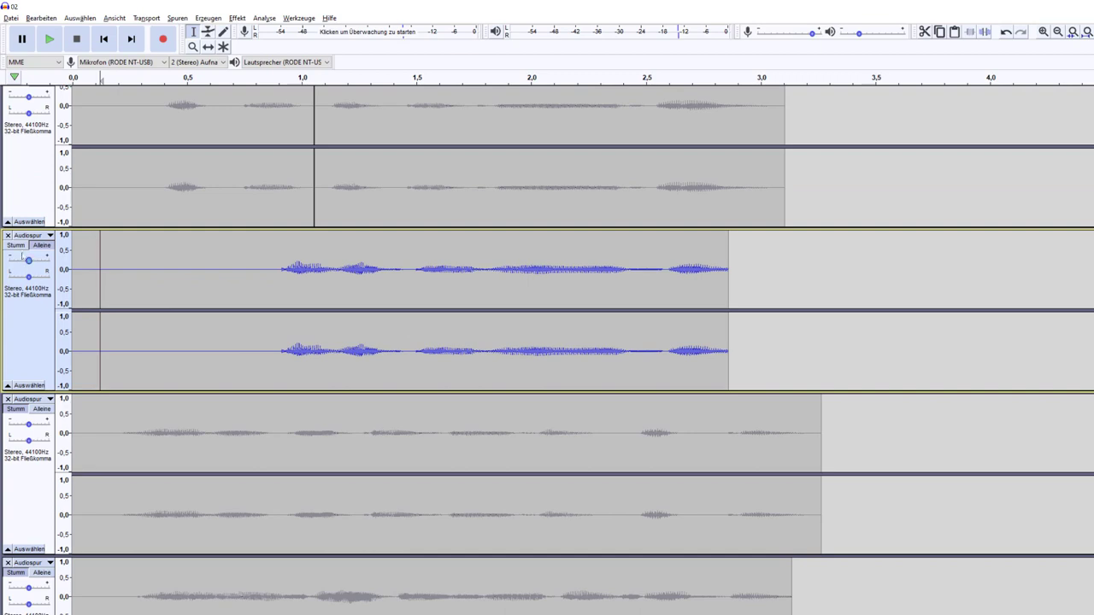
left_click(16, 246)
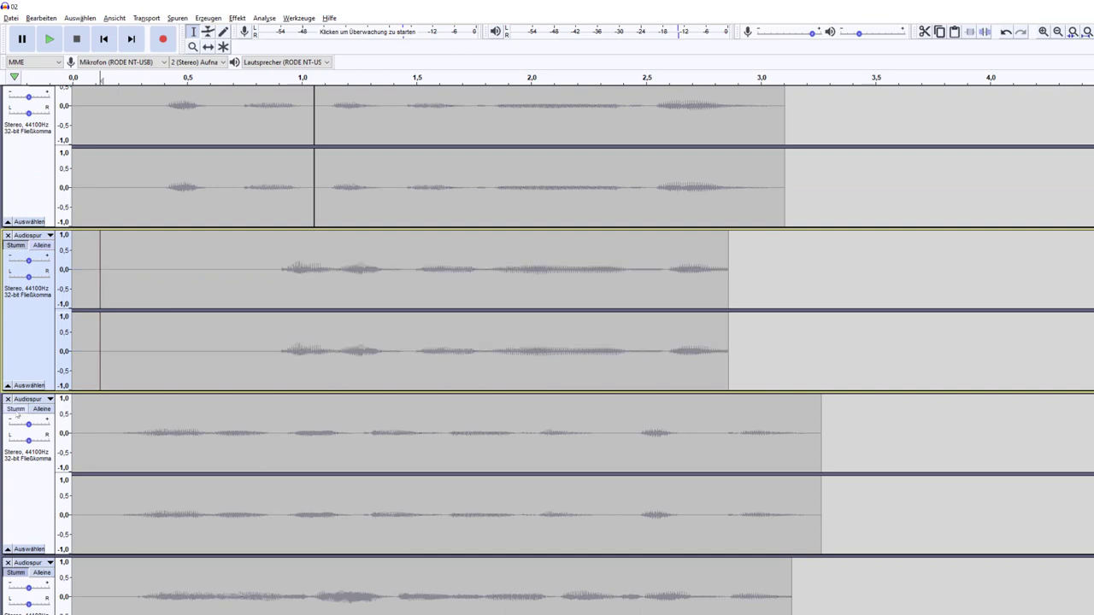
left_click(42, 409)
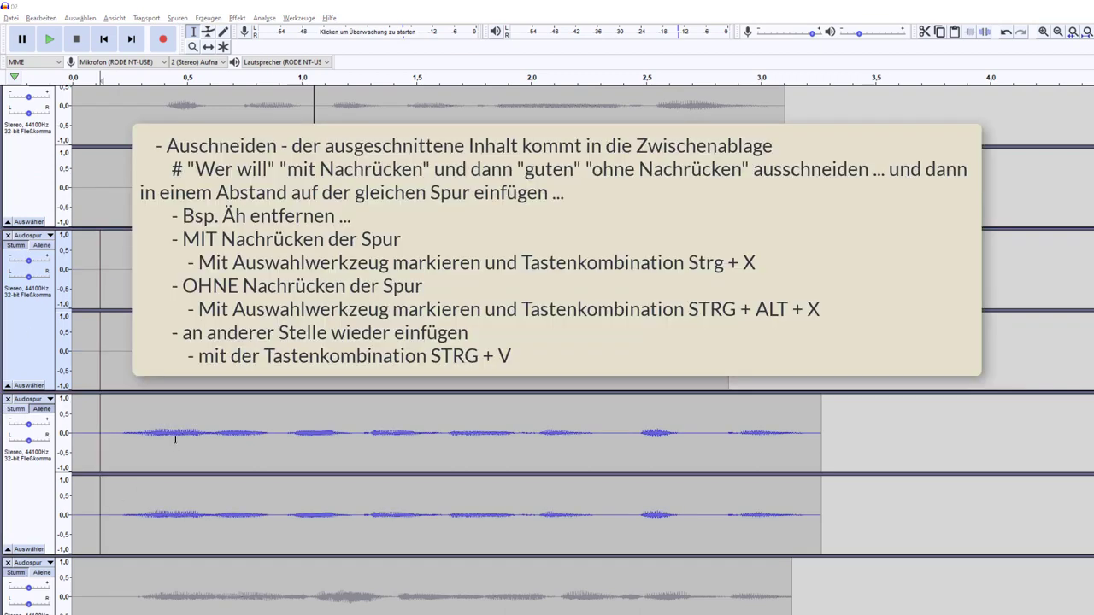
left_click(49, 39)
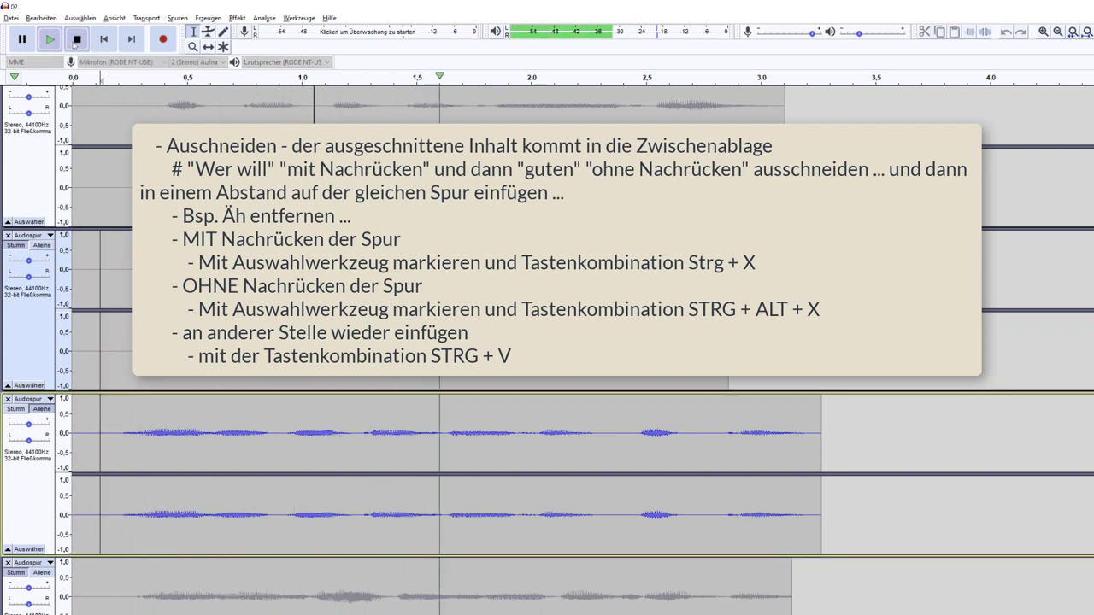
left_click(76, 39)
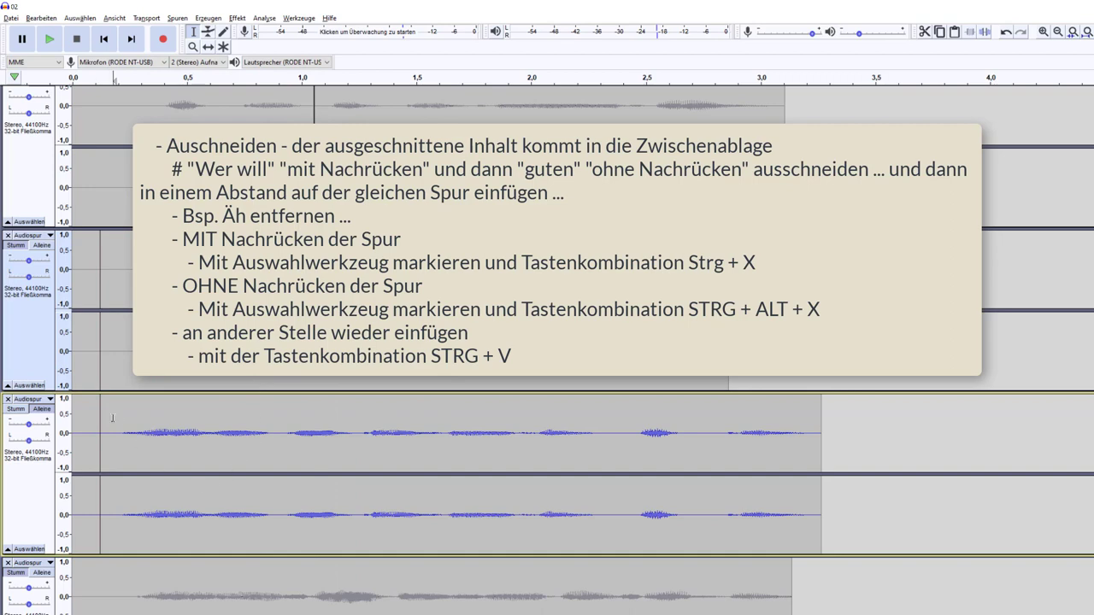
Try cutting the soloed recording's section from about 0.18 to 0.89 s so the rest closes up, undoing the cut each time.
left_click_drag(114, 422, 277, 424)
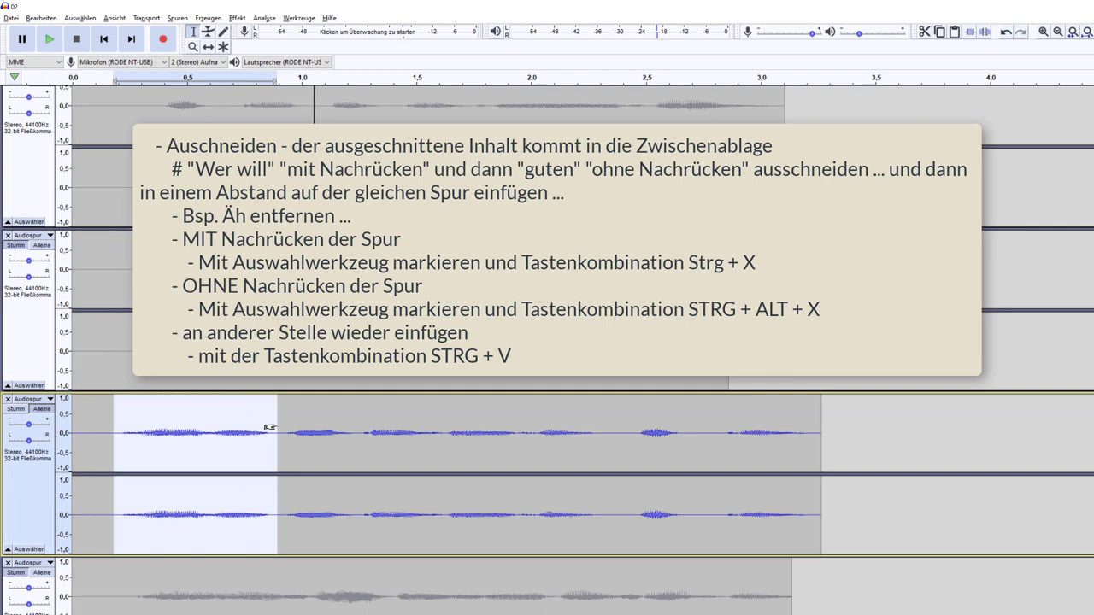
key("ctrl+x")
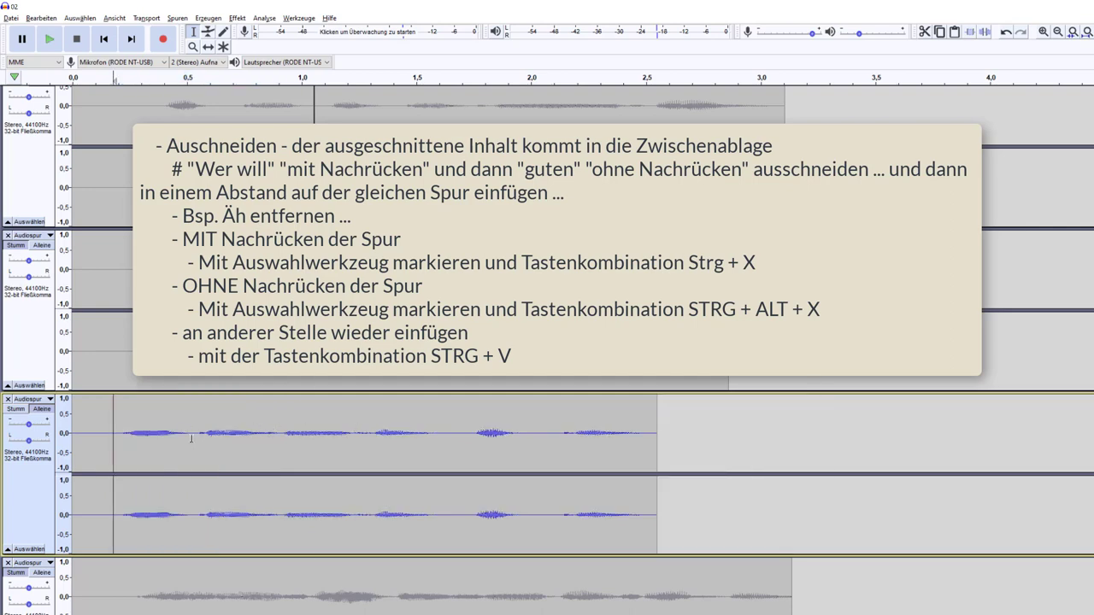
left_click(41, 17)
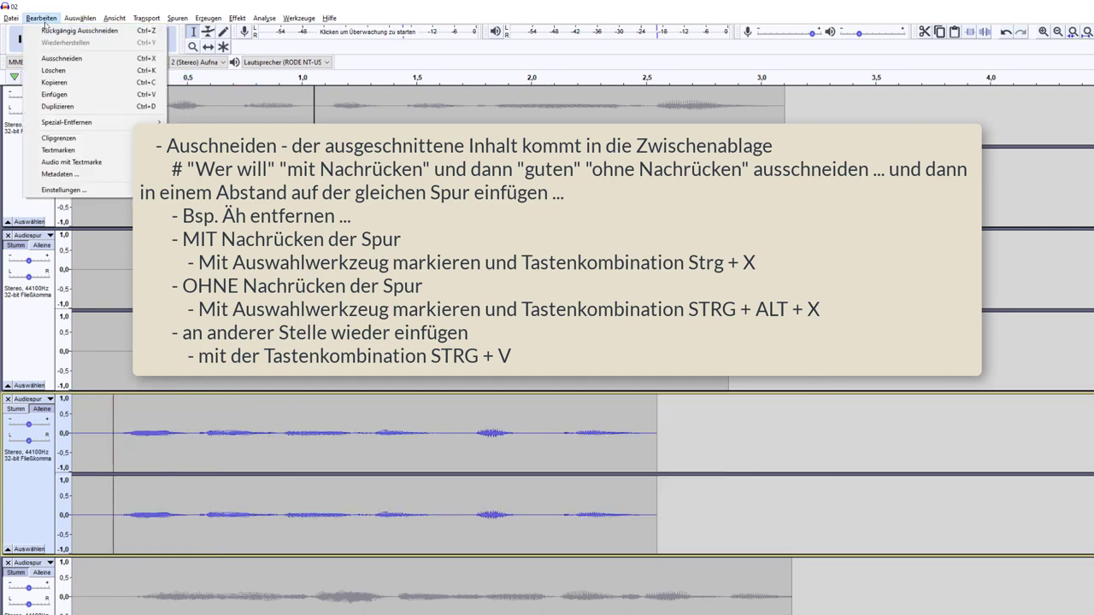
left_click(45, 29)
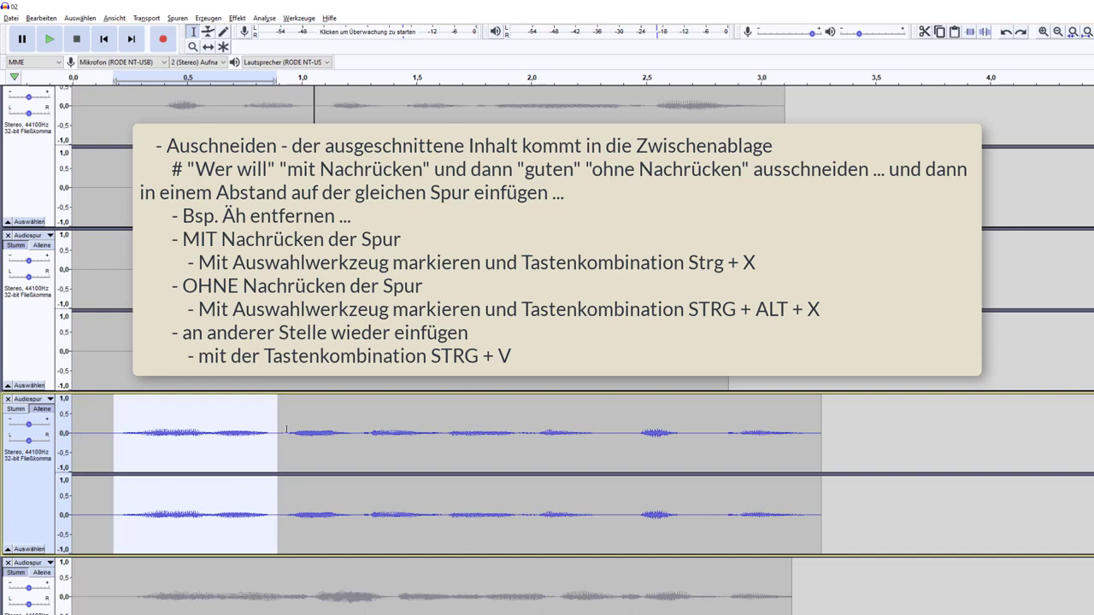
key("ctrl+x")
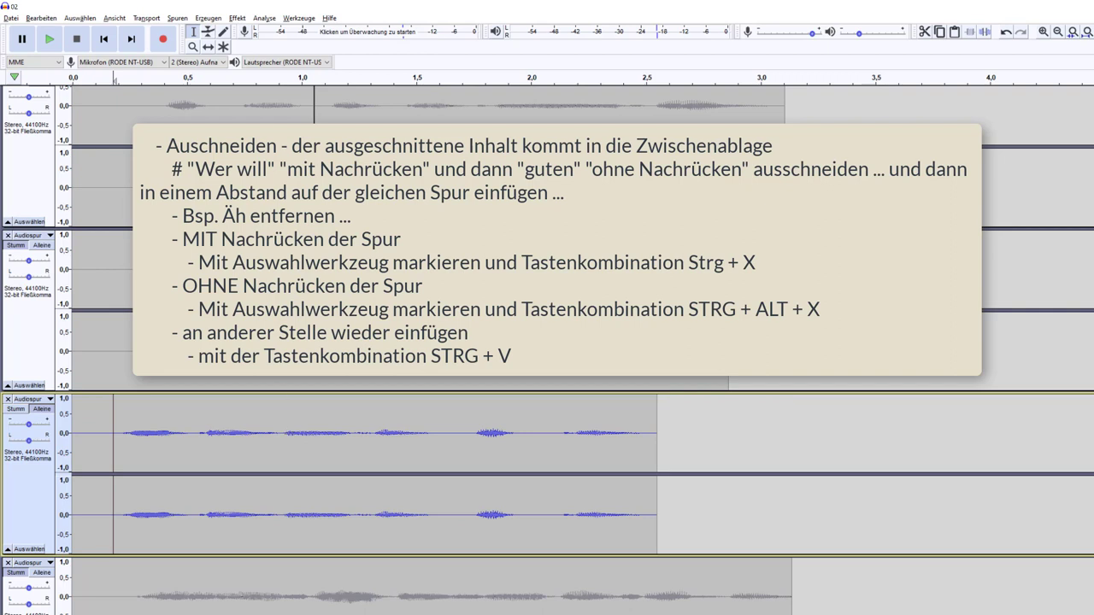
left_click(41, 18)
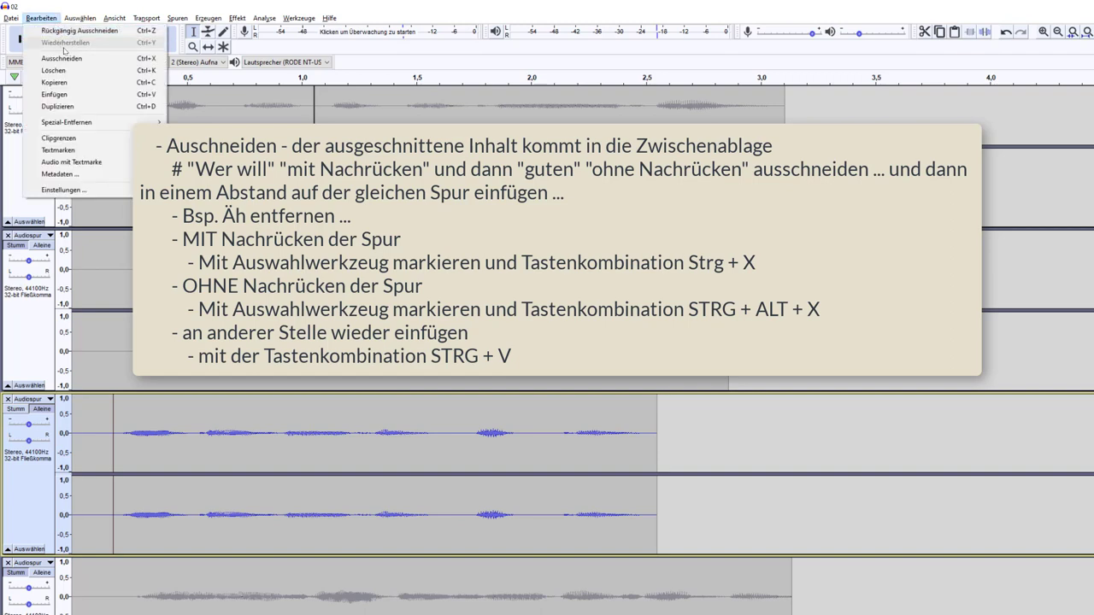
left_click(72, 31)
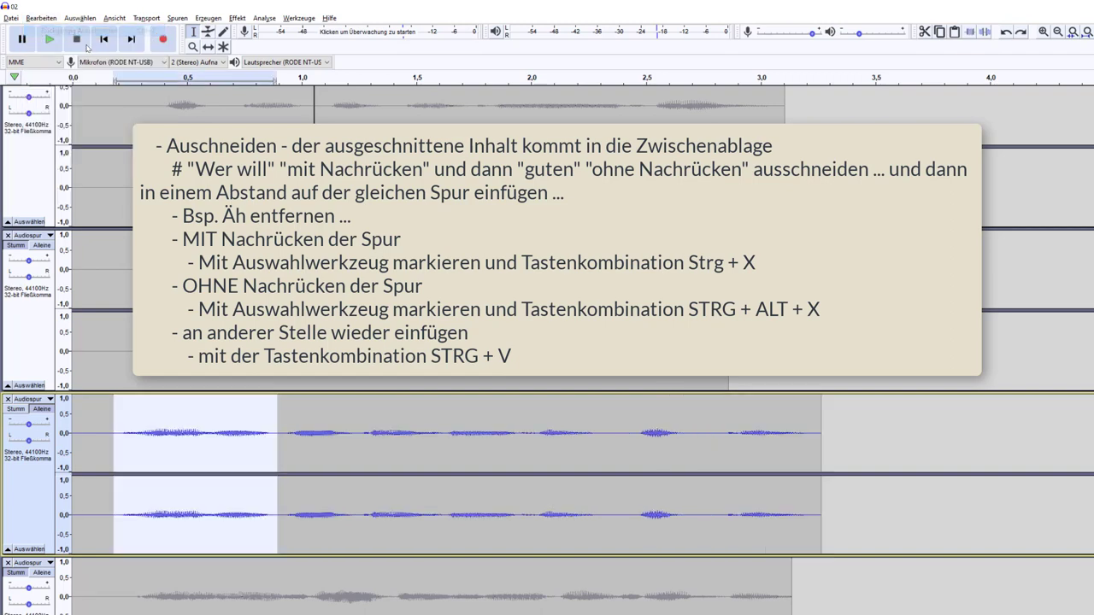
Split-cut the soloed recording's section from about 1.24 to 2.02 s, leaving a gap, and paste it at about 3.46 s on the same track.
left_click_drag(357, 415, 535, 425)
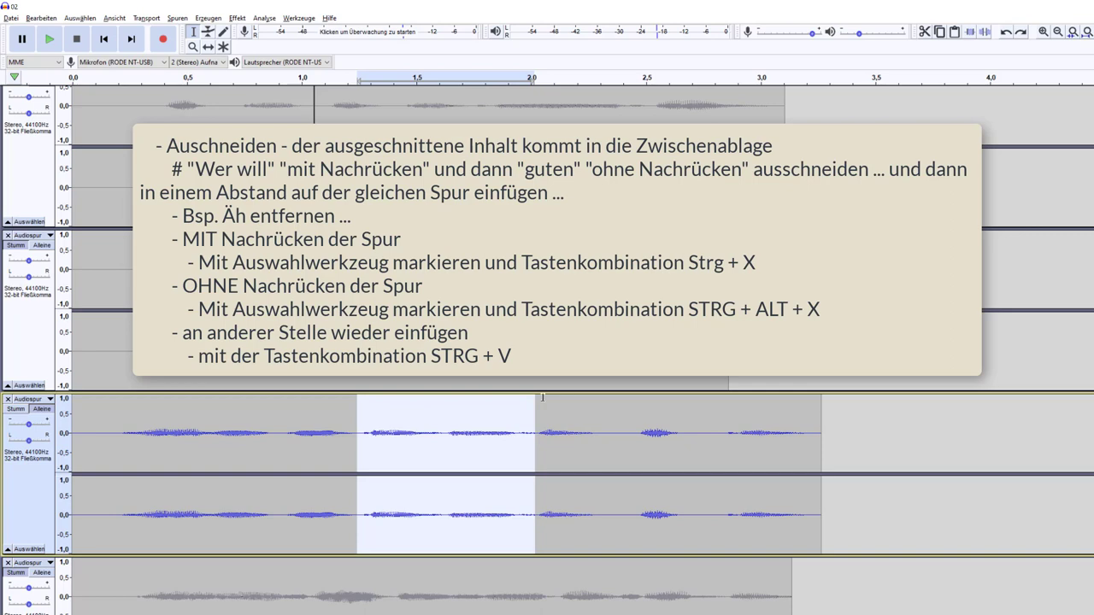
key("space")
key("ctrl+alt+x")
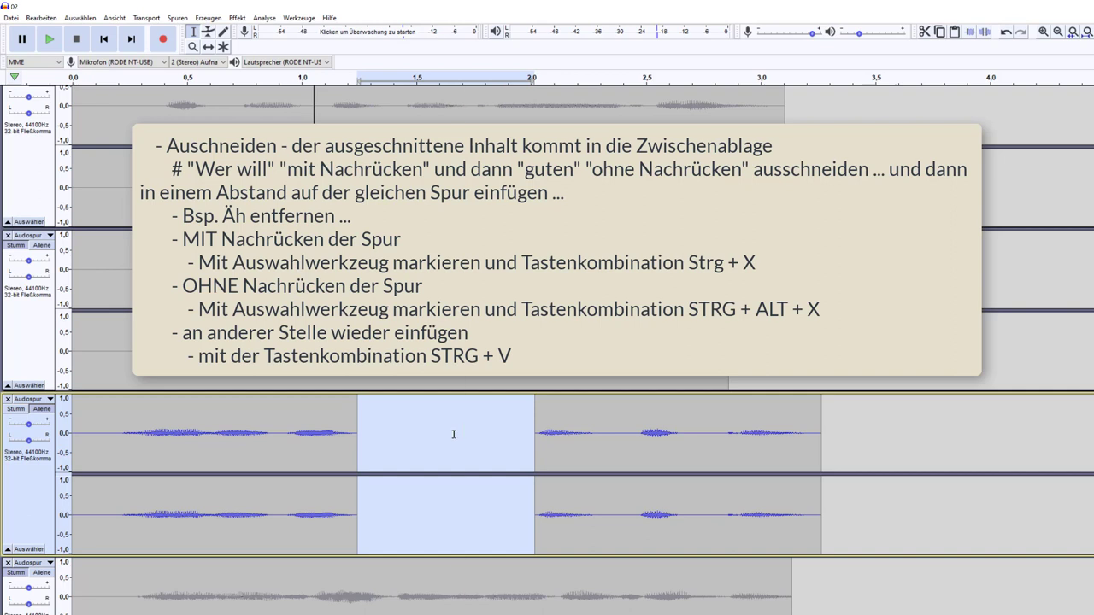
left_click(867, 398)
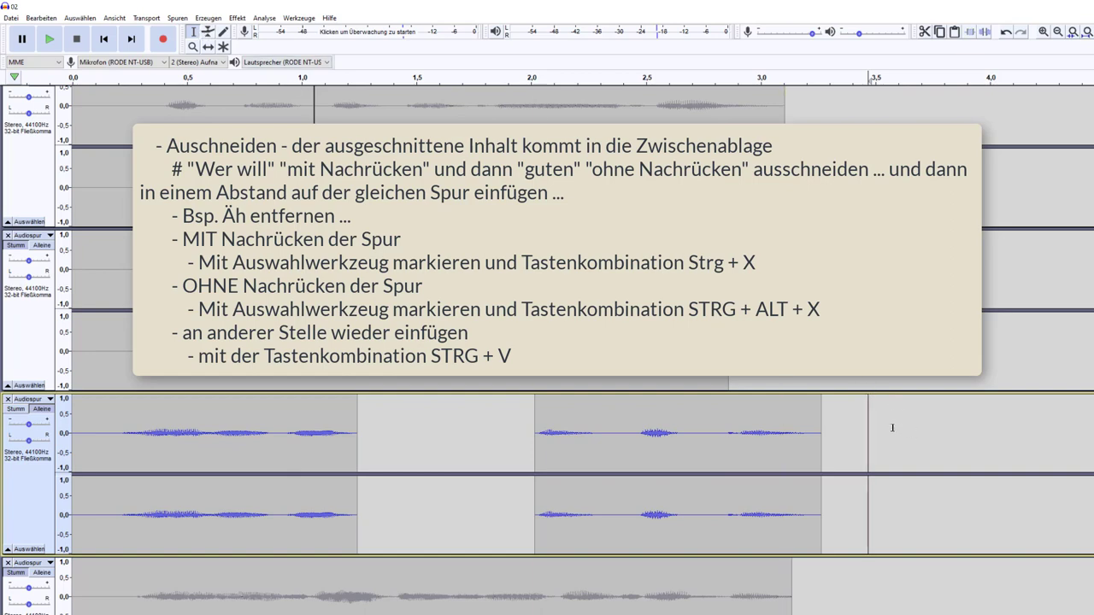
key("space")
key("ctrl+v")
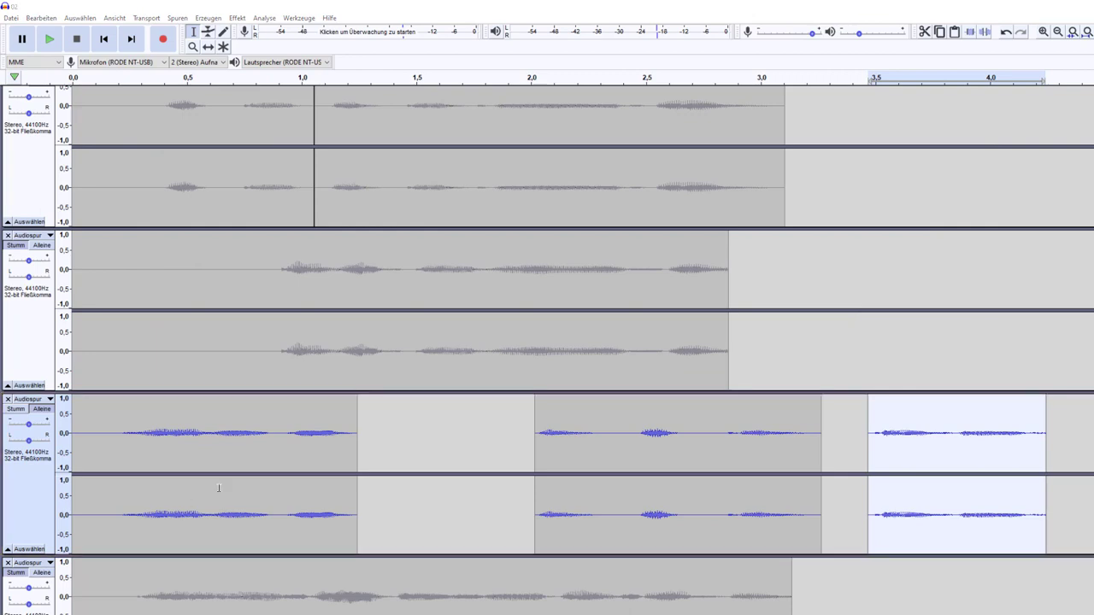
Mute the recording with the relocated section and set the recording directly below it to solo.
scroll(219, 488, "down", 5)
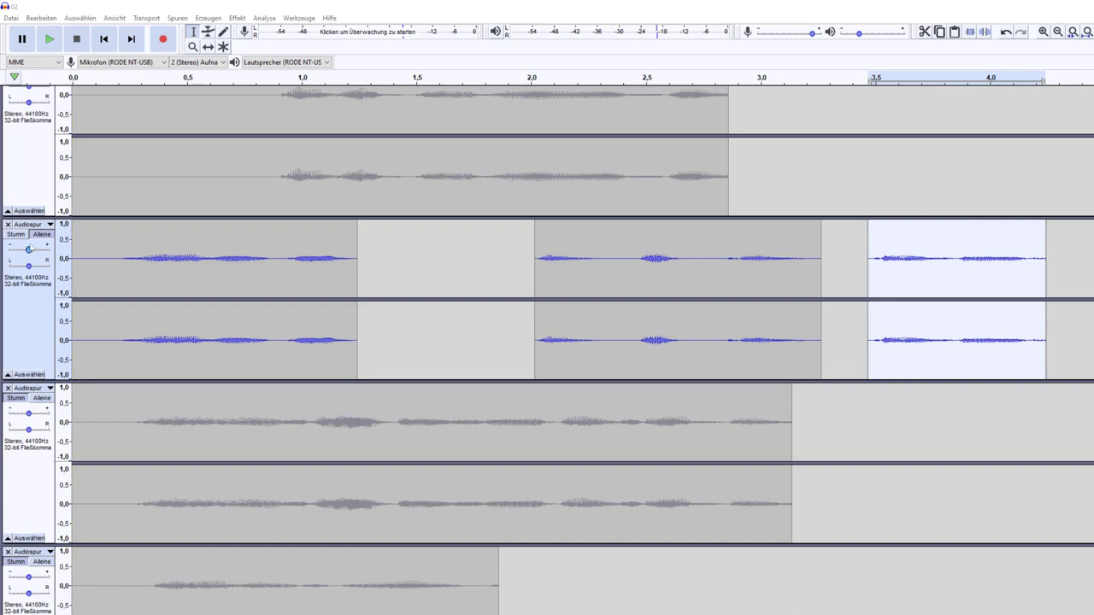
left_click(18, 235)
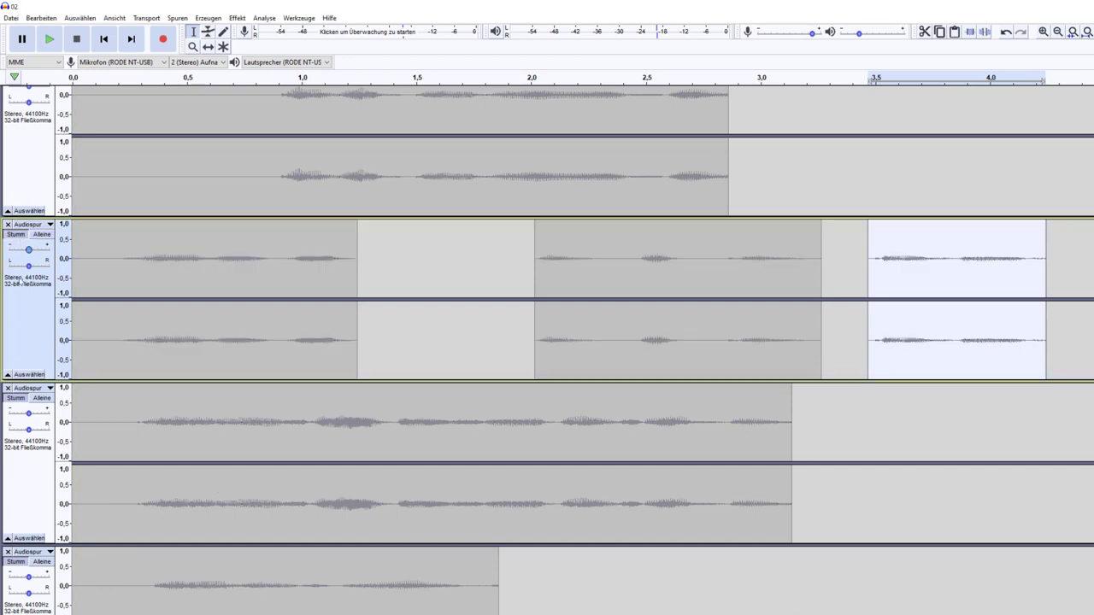
left_click(19, 399)
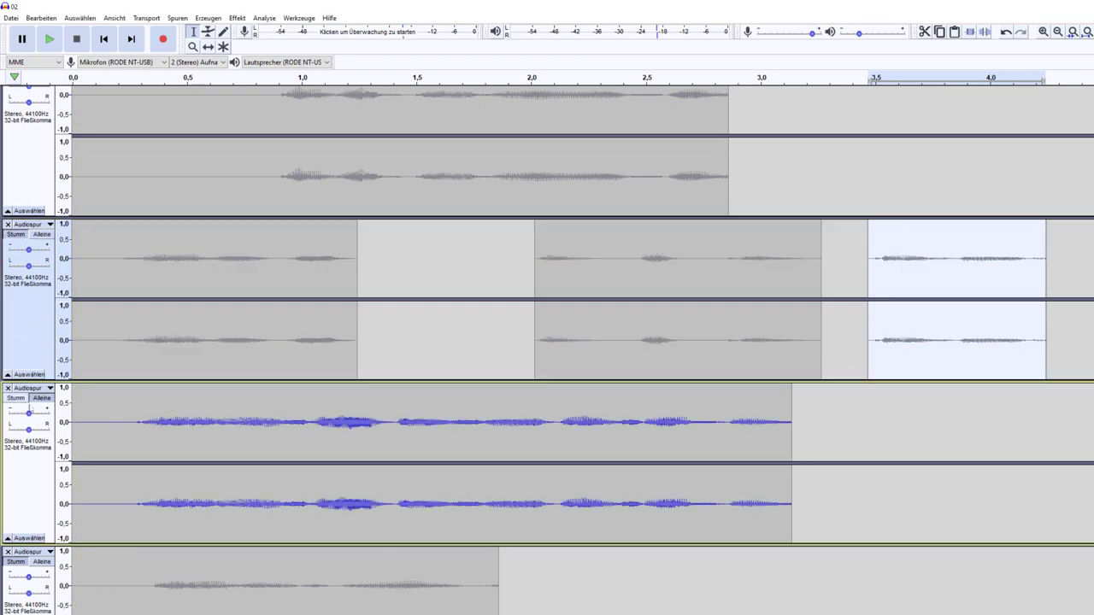
Play the soloed recording from about 0.15 s and delete its section from about 1.35 to 2.12 s so the rest closes up.
left_click(108, 400)
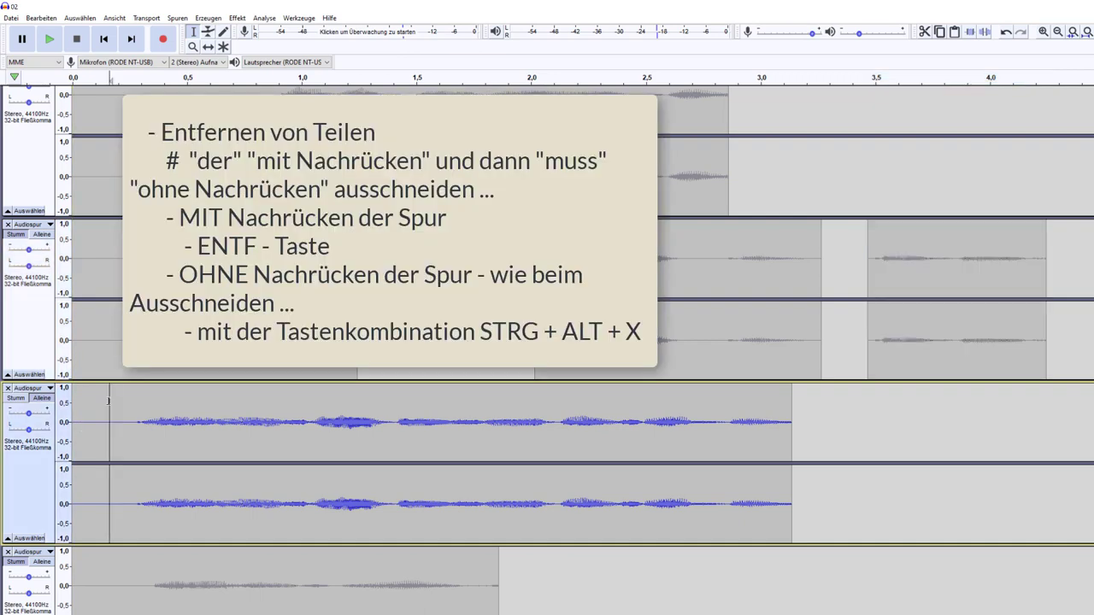
left_click(50, 39)
left_click(74, 41)
left_click_drag(381, 401, 560, 428)
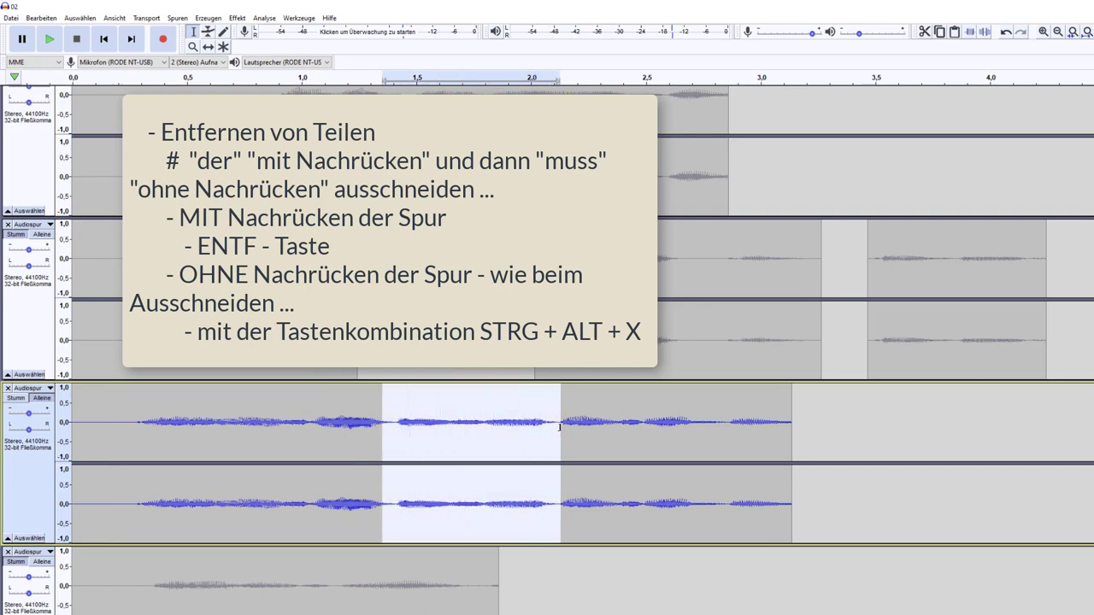
key("Delete")
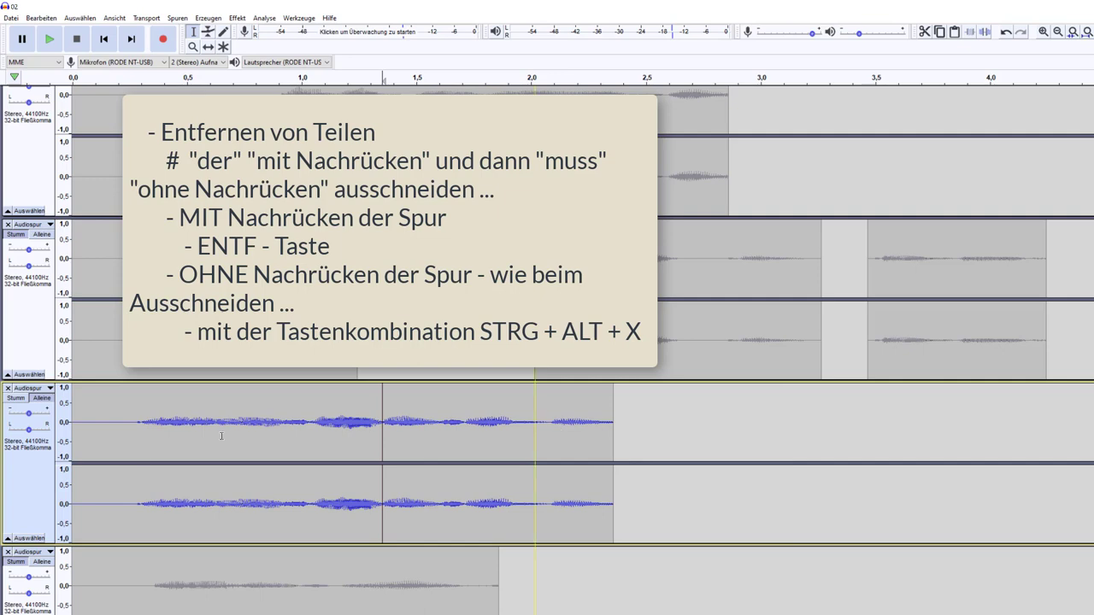
Mute the shortened recording and set the microphone recording directly below it to solo.
scroll(222, 436, "down", 2)
left_click(17, 295)
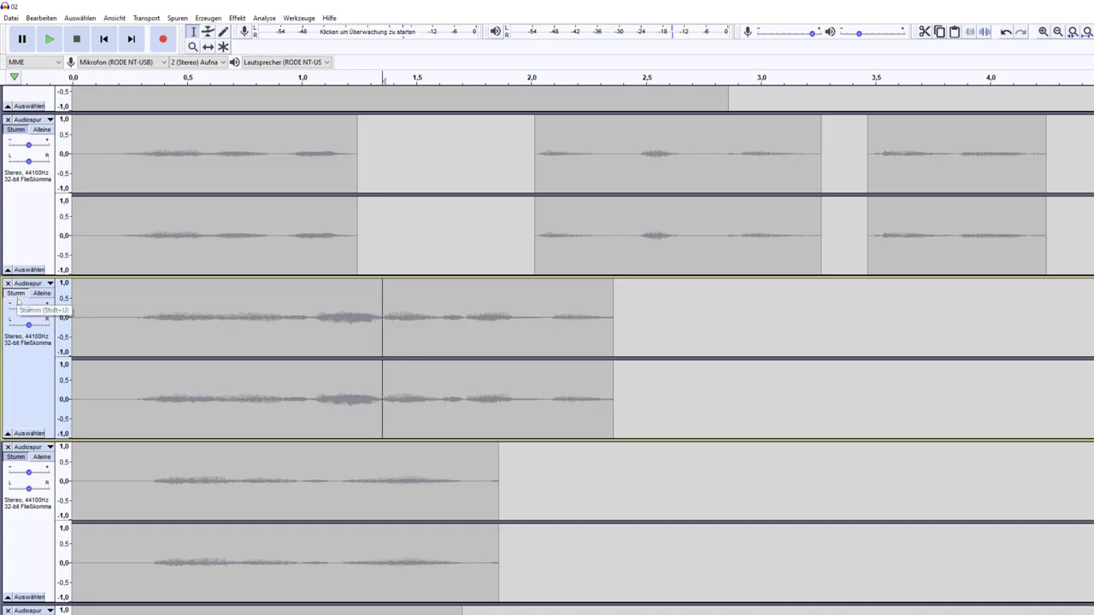
left_click(15, 457)
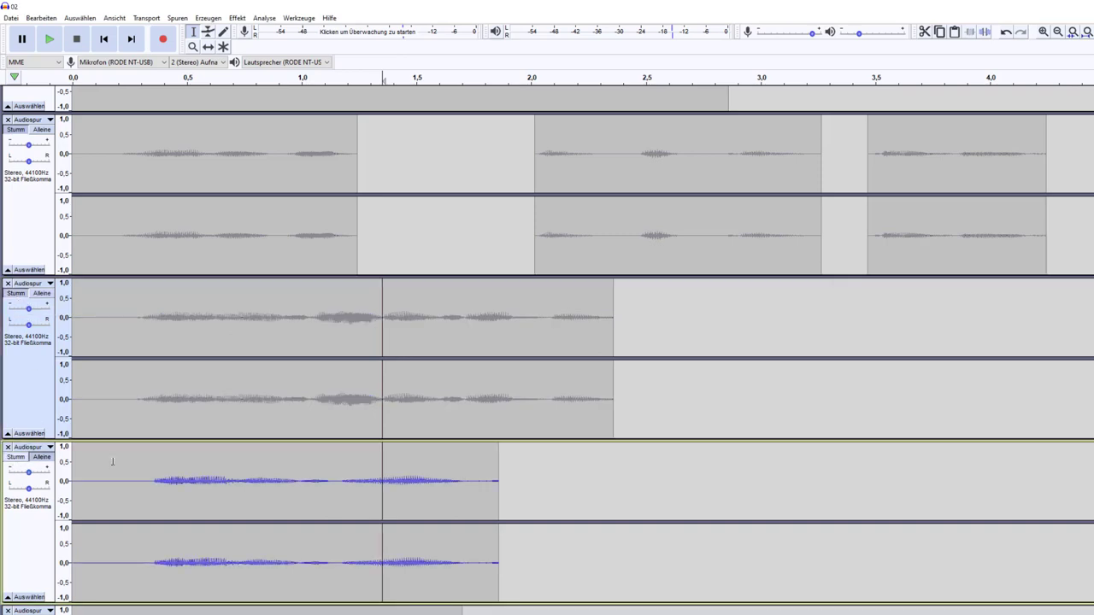
Play the soloed recording from about 0.07 s and select its section from about 0.74 to 1.29 s.
left_click(89, 458)
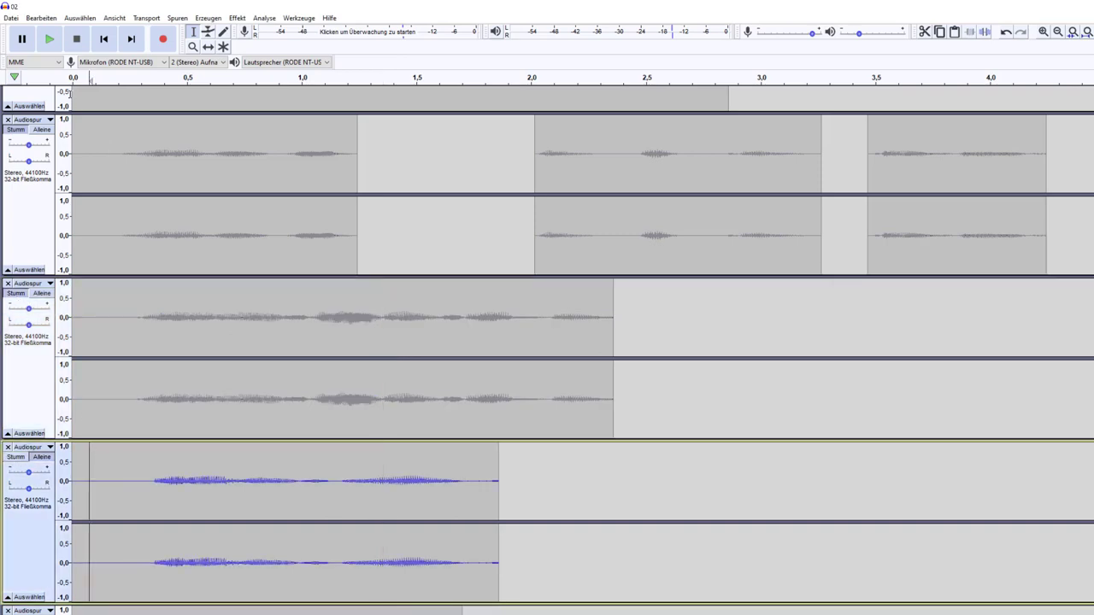
left_click(49, 40)
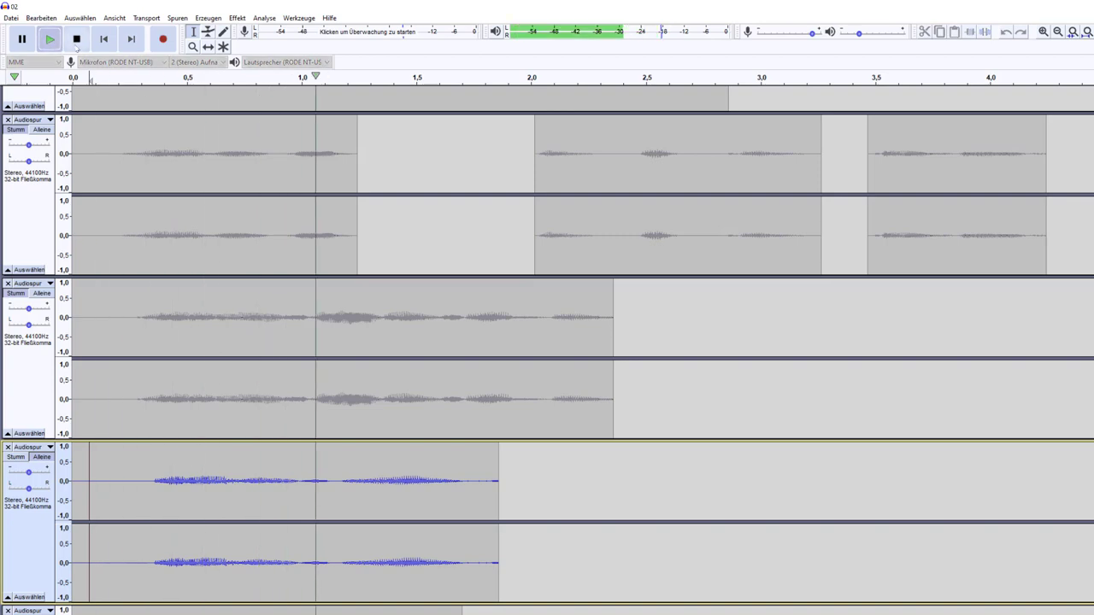
left_click(77, 43)
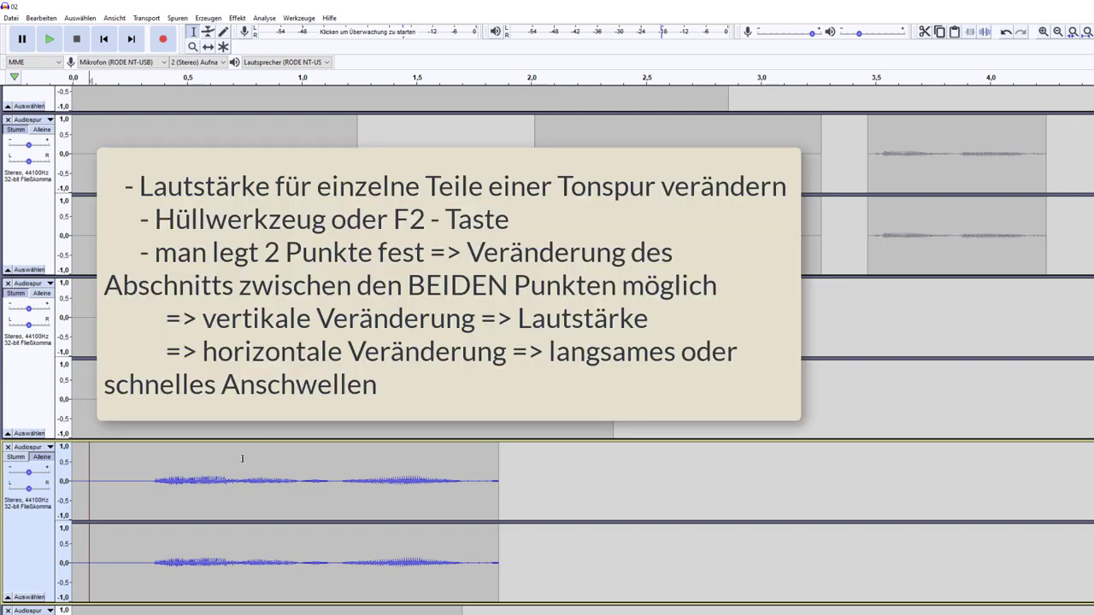
left_click_drag(244, 459, 370, 481)
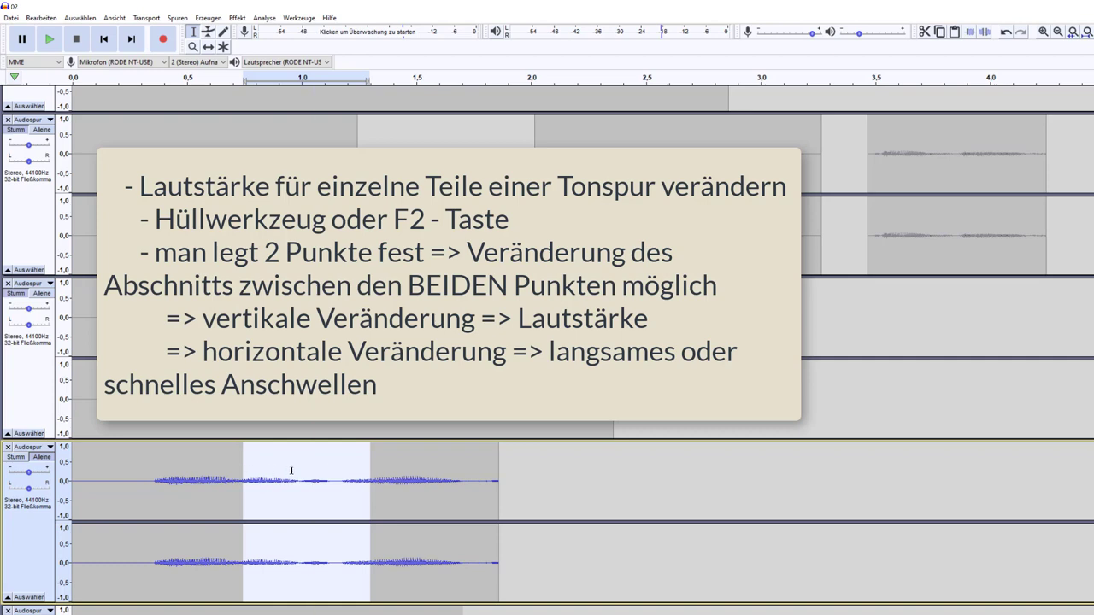
Clear the section selection and set two Envelope tool volume points on the soloed recording at about 0.71 and 1.22 s.
left_click(262, 466)
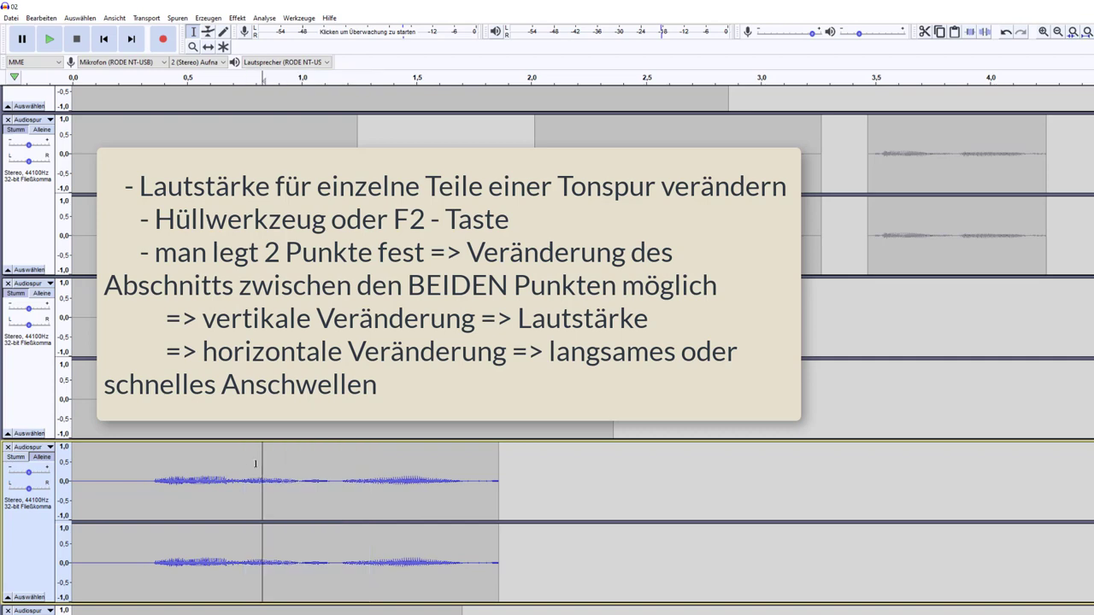
left_click(253, 463)
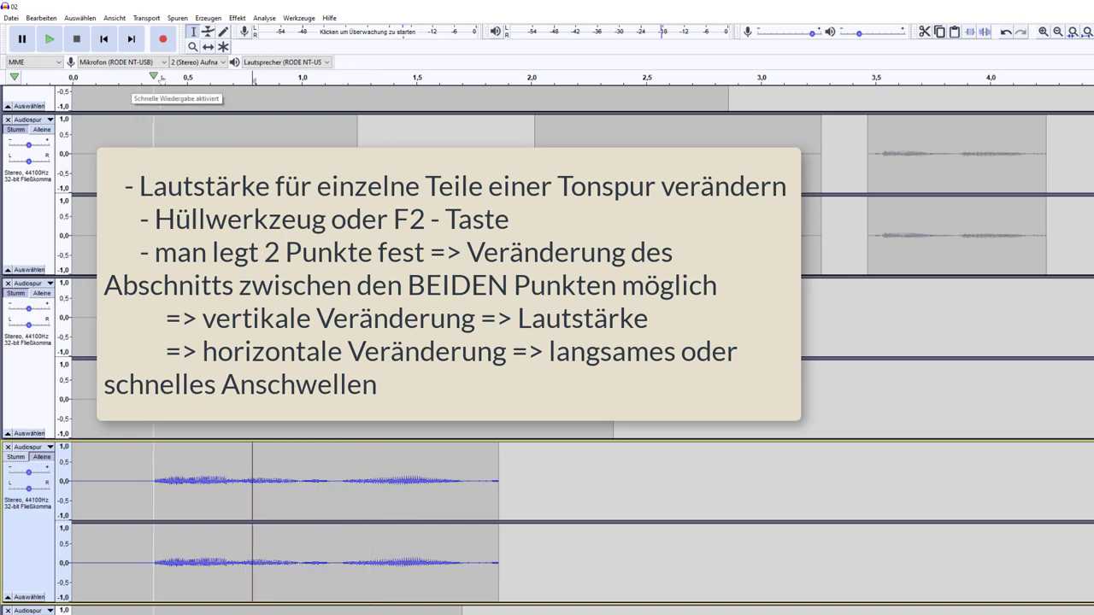
left_click(207, 33)
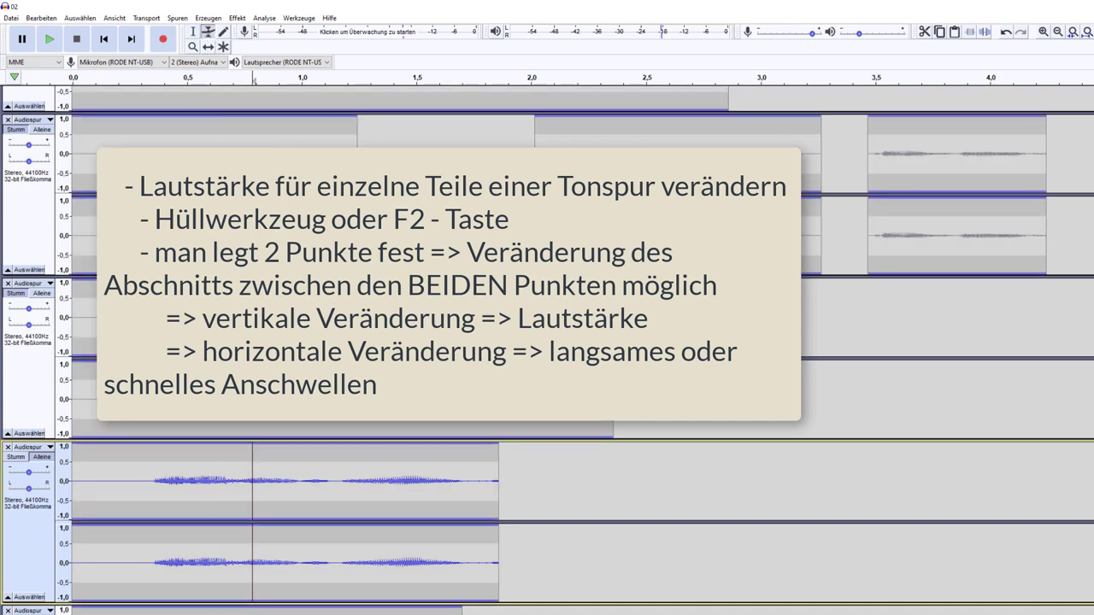
left_click(235, 449)
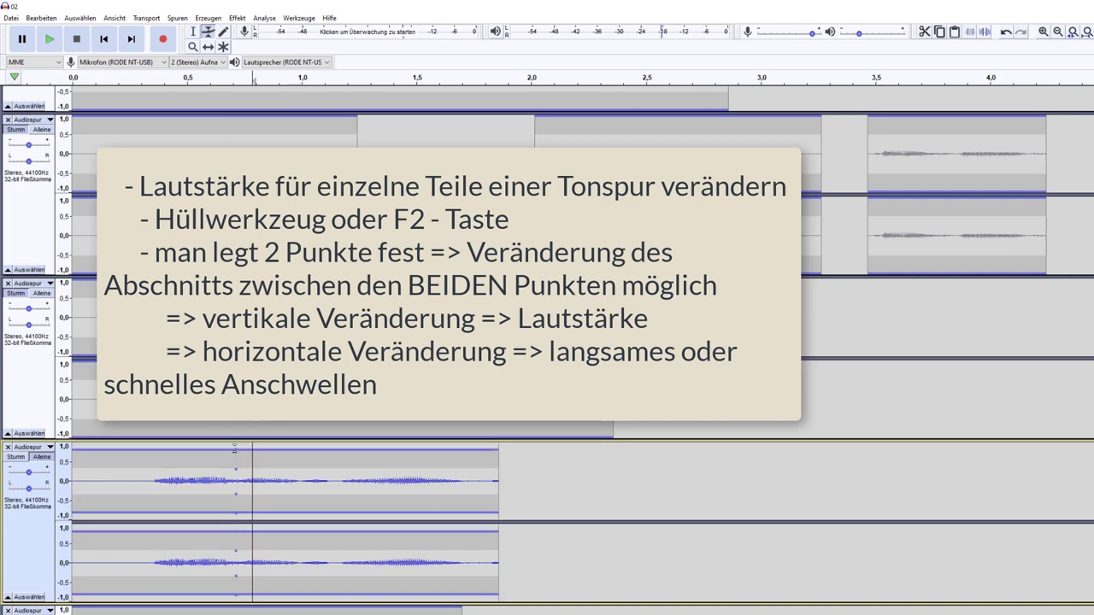
left_click(353, 450)
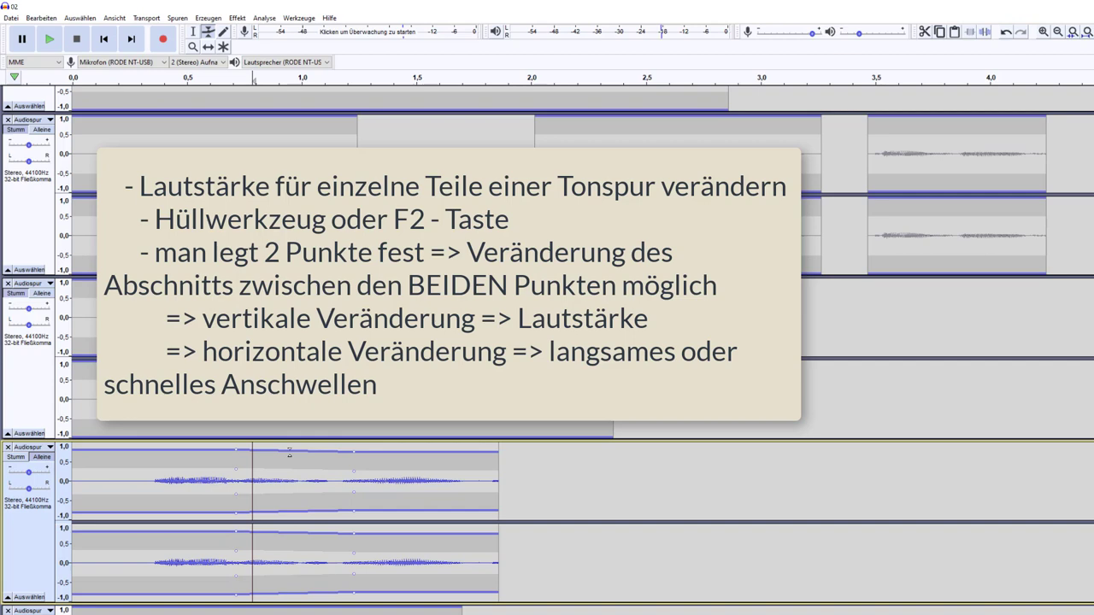
Lower the volume between the two envelope points almost to silence, with the quietest point at about 0.84 s.
left_click_drag(289, 452, 287, 476)
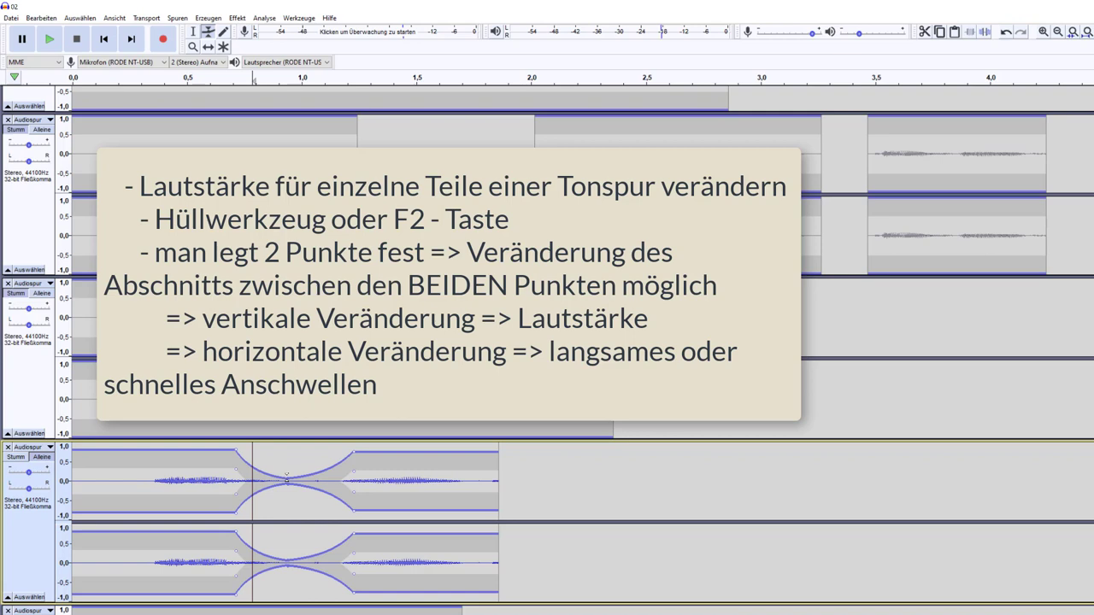
mouse_move(286, 476)
left_mouse_down()
mouse_move(240, 468)
mouse_move(323, 463)
mouse_move(318, 453)
mouse_move(265, 473)
left_mouse_up()
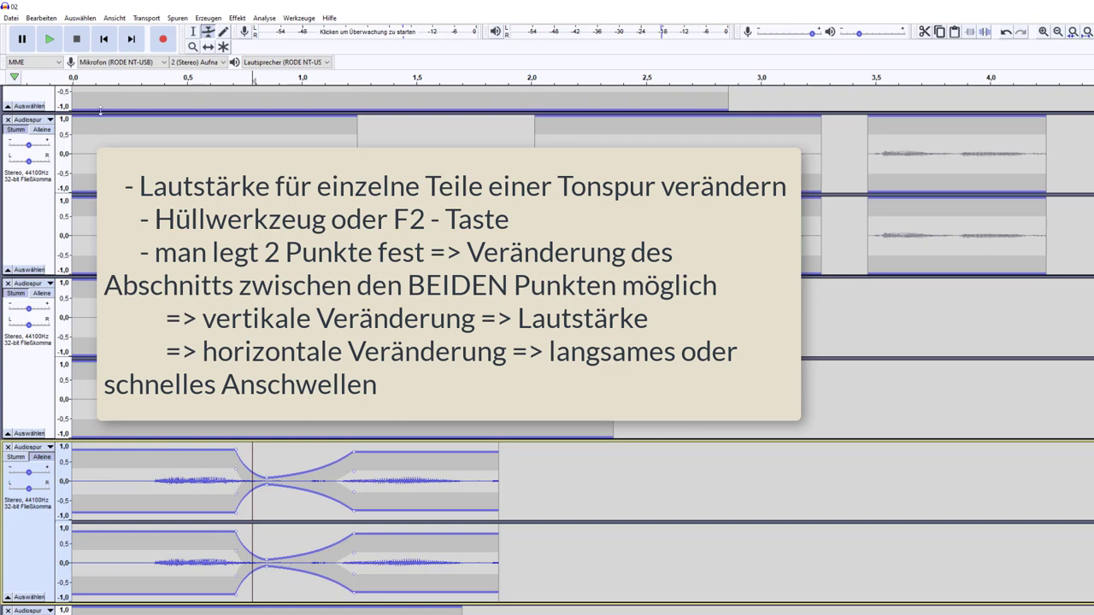
left_click(193, 32)
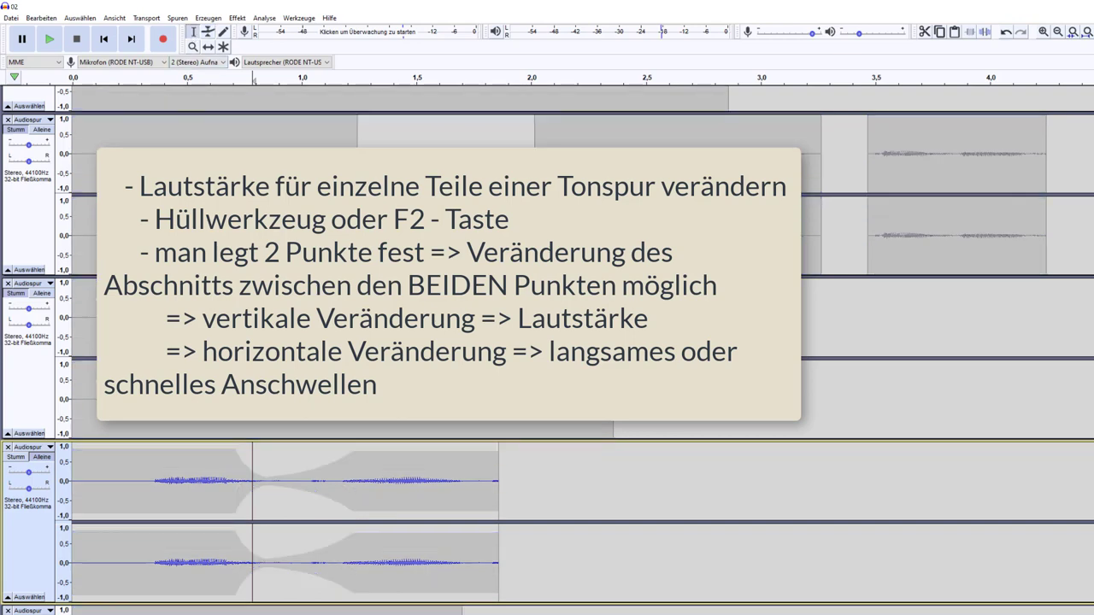
Play the recording with the volume curve from about 0.26 s and stop playback.
left_click(133, 458)
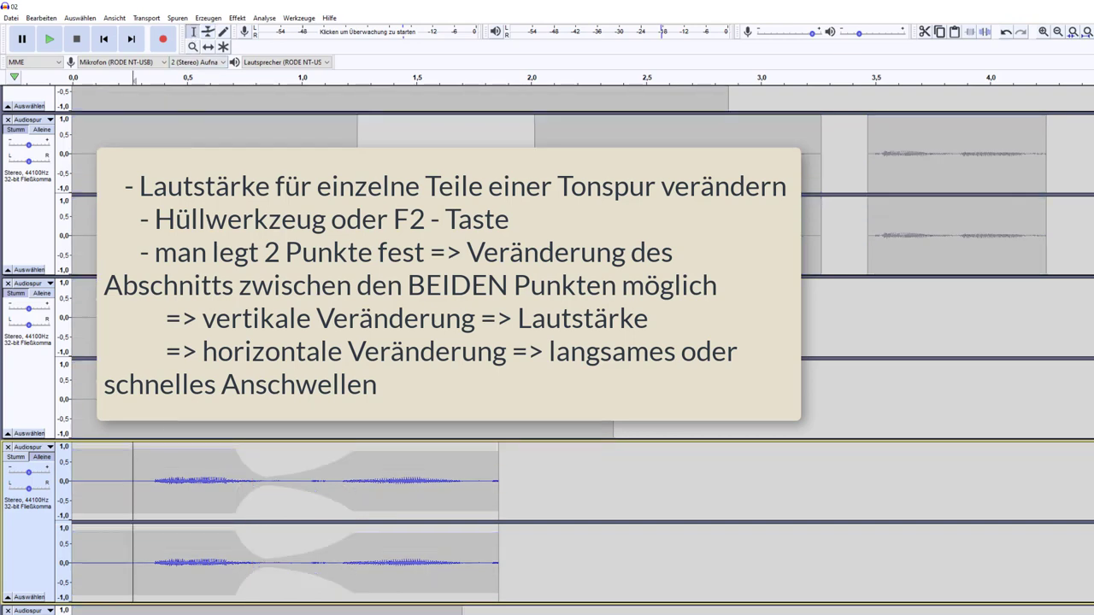
left_click(49, 40)
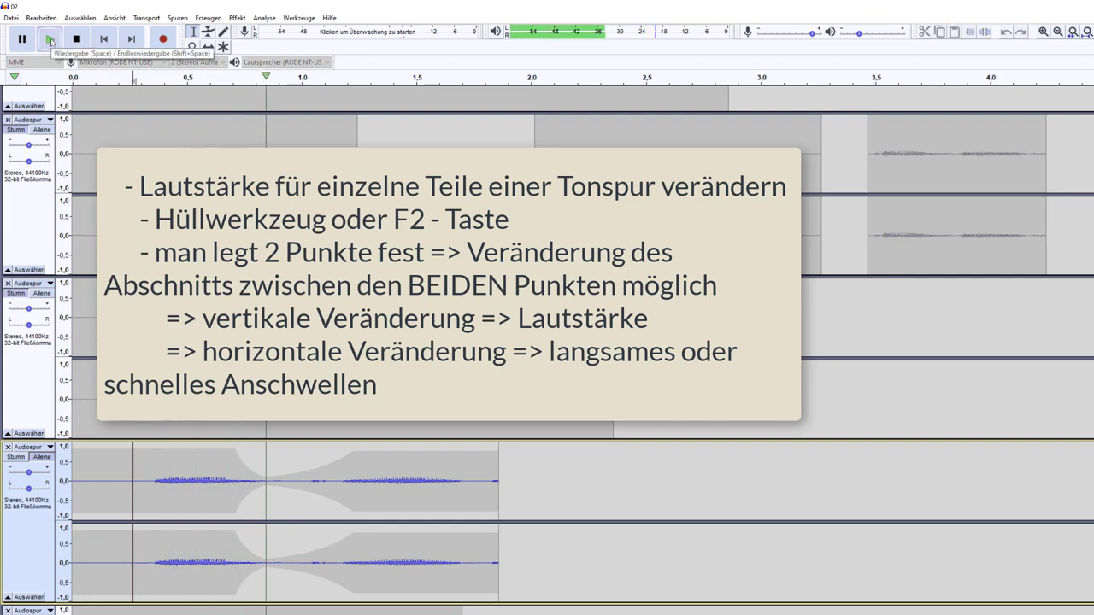
left_click(82, 42)
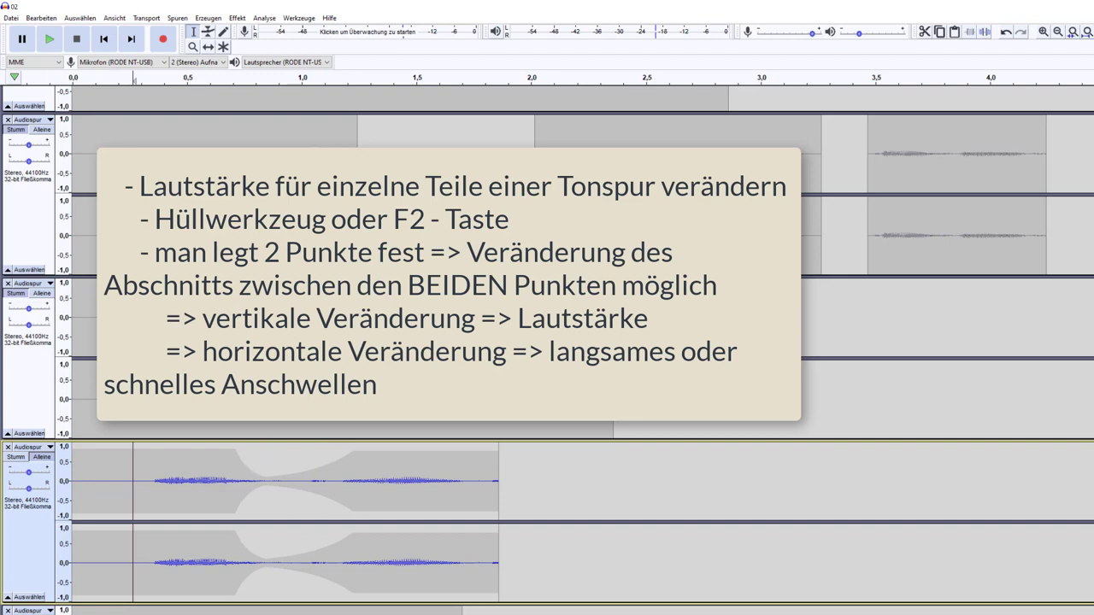
Mute the recording with the volume curve and set the microphone recording directly below it to solo.
scroll(113, 271, "down", 4)
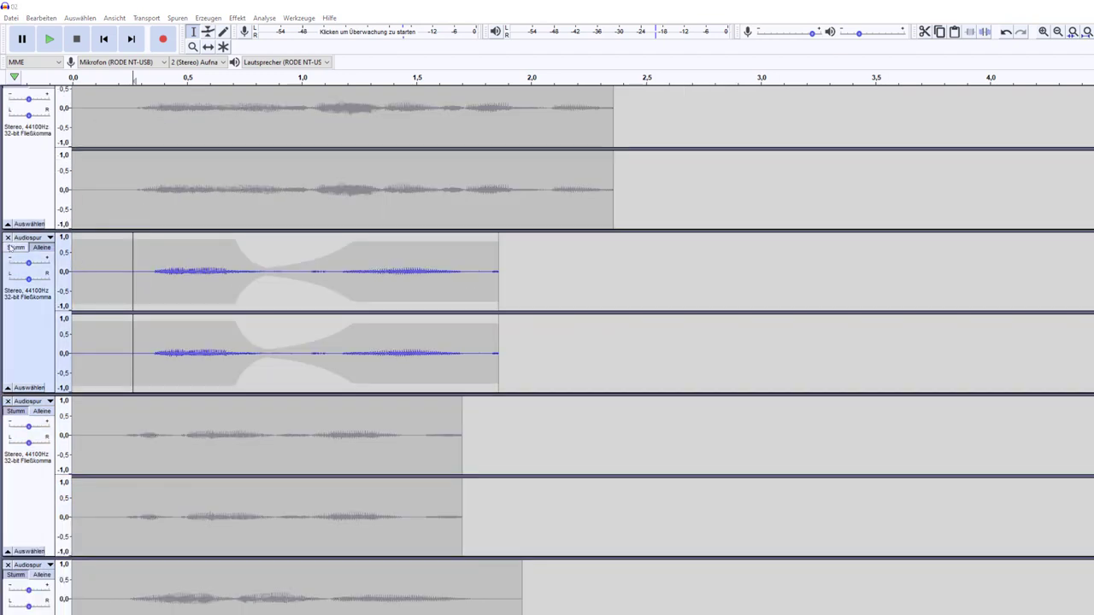
left_click(10, 247)
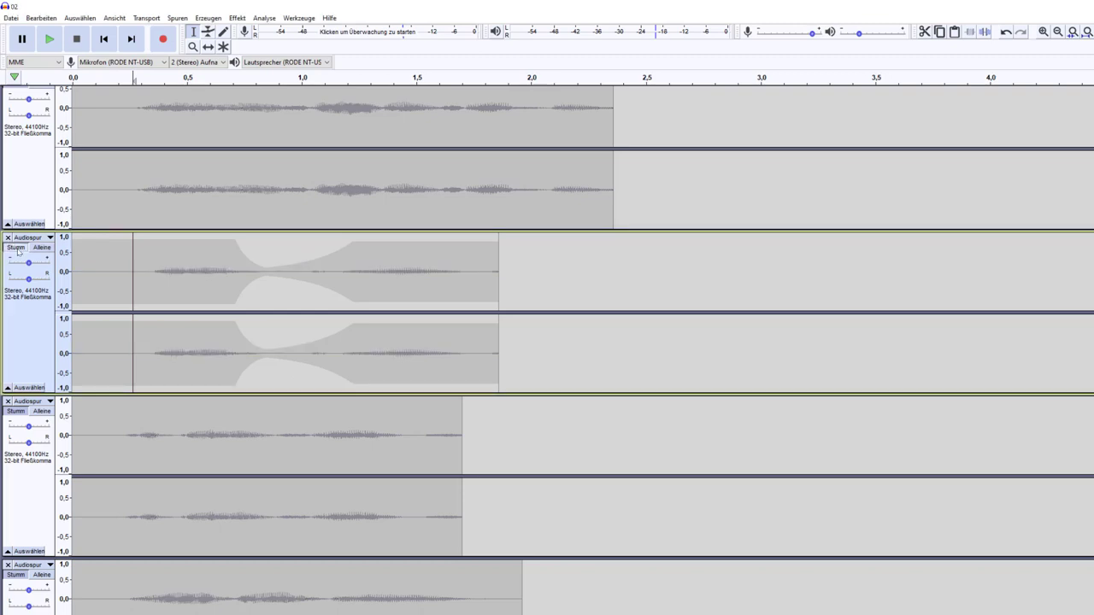
left_click(41, 411)
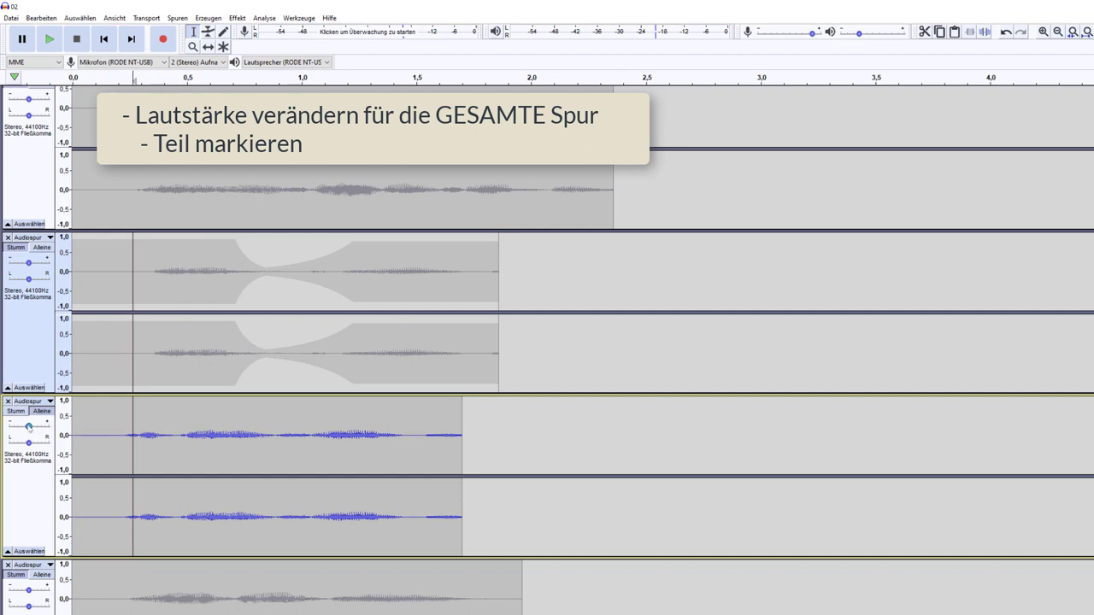
Play the soloed recording, lower the gain of the whole track most of the way down and play it again.
left_click(50, 39)
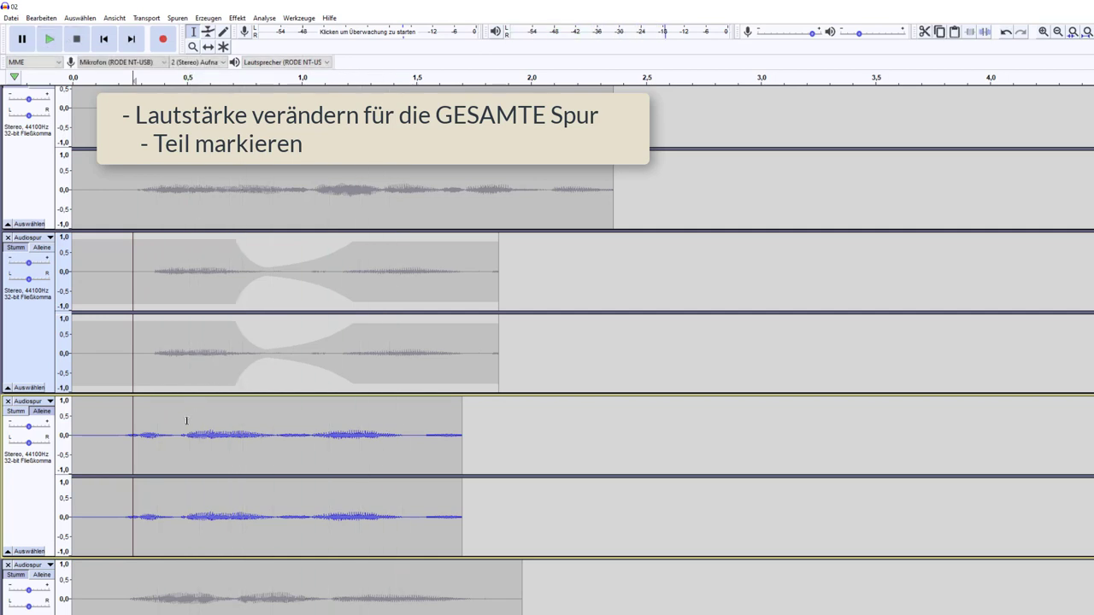
mouse_move(29, 428)
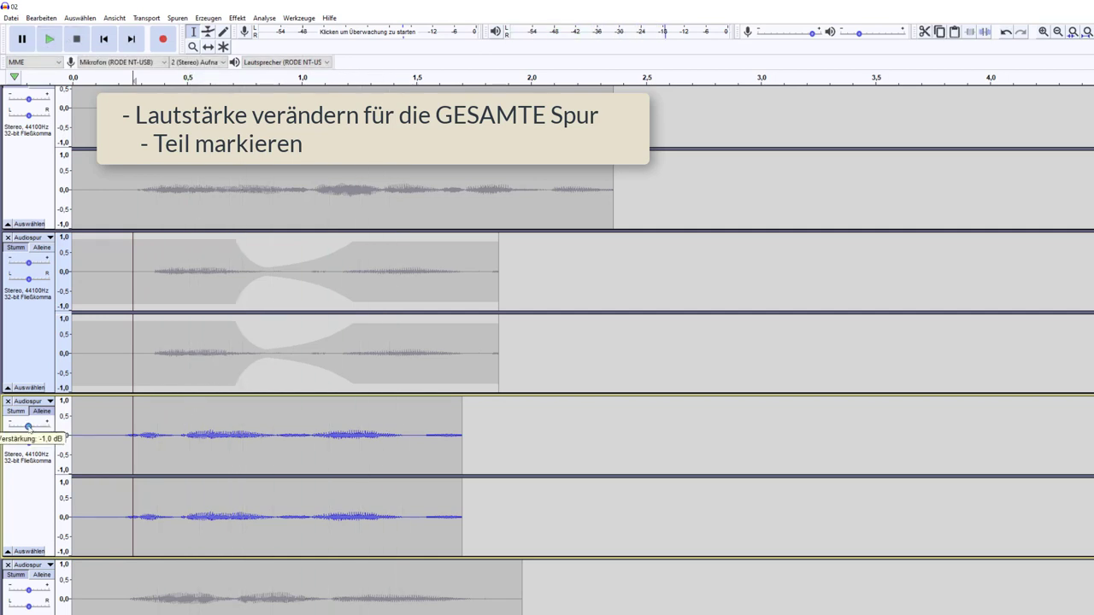
left_click_drag(29, 426, 14, 427)
left_click(50, 49)
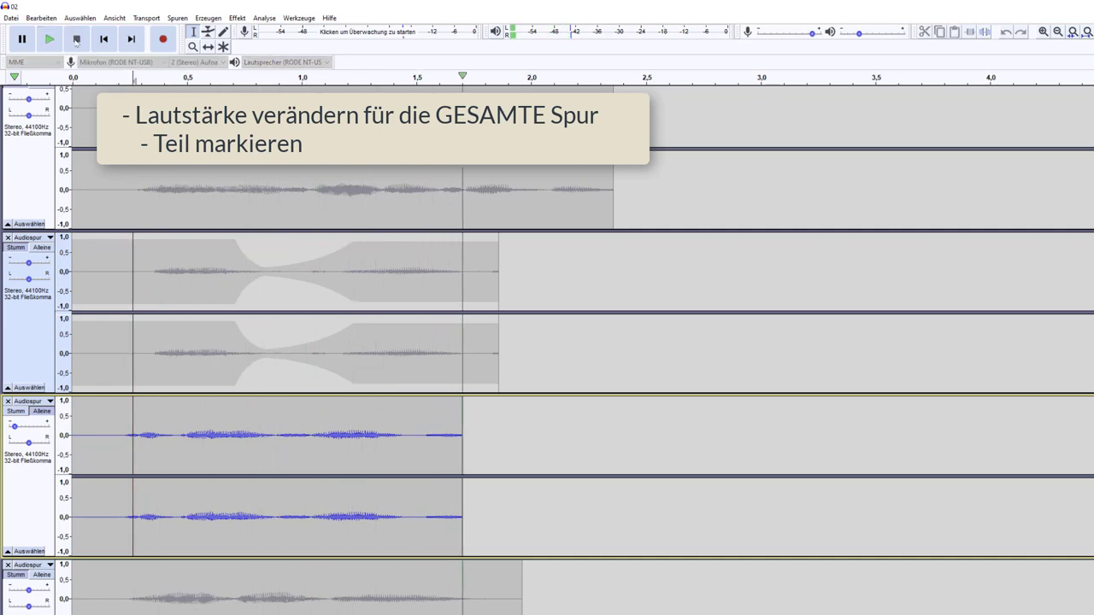
Raise the gain of the whole soloed track well above its neutral level and play it from about 0.26 s.
left_click_drag(13, 427, 65, 433)
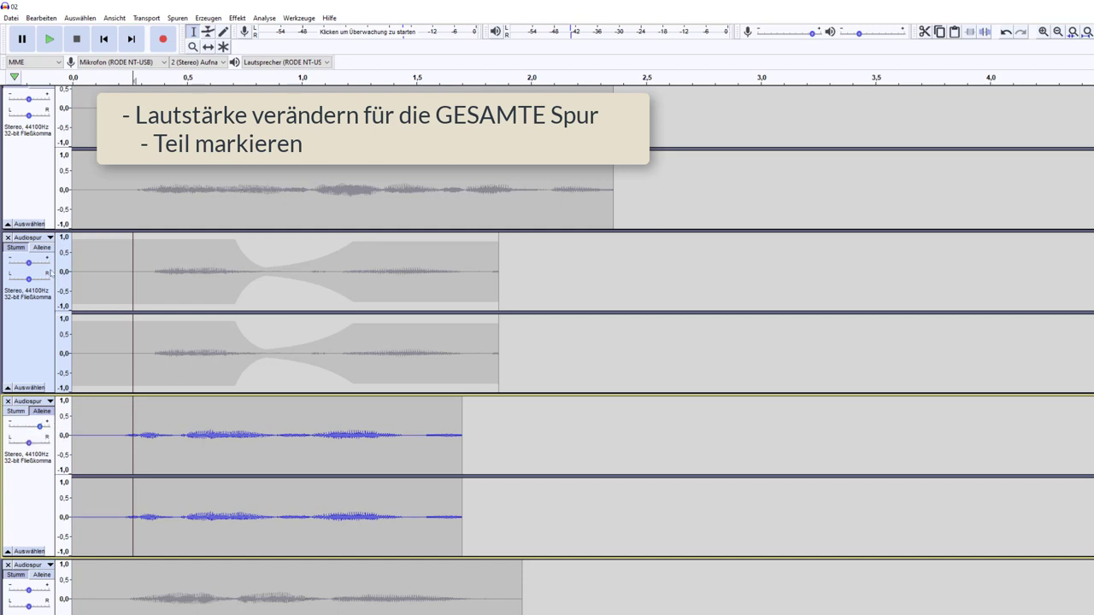
left_click(51, 41)
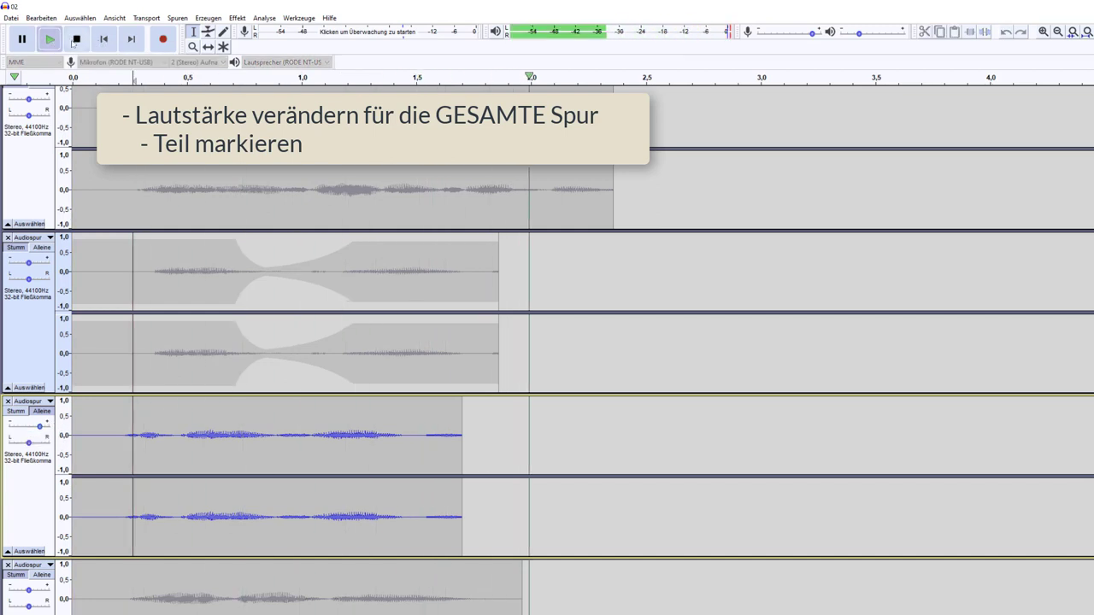
left_click(74, 42)
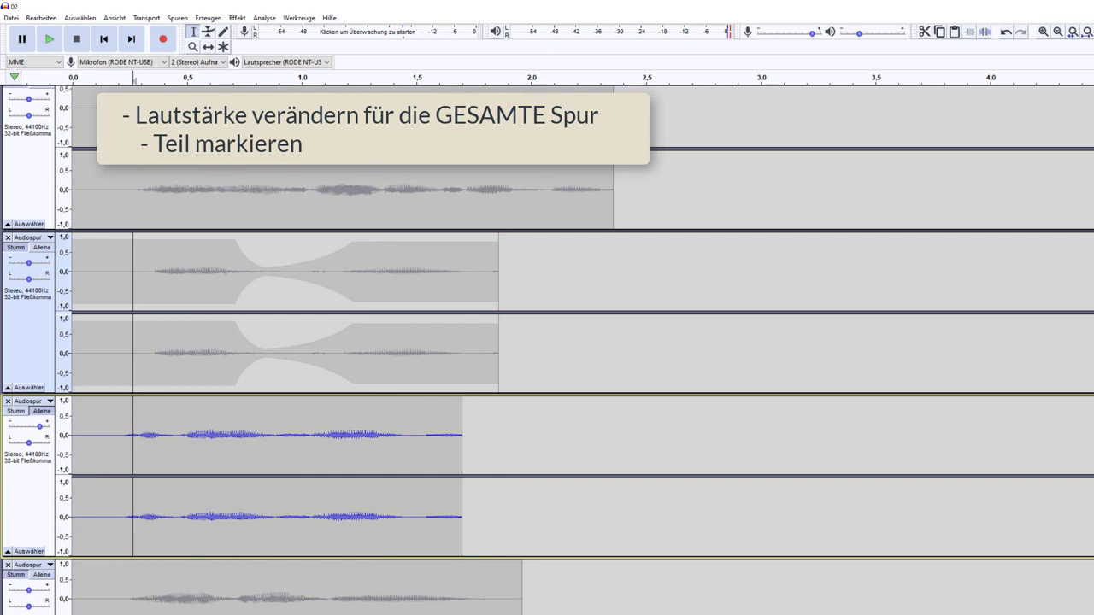
Mute the recording with the raised gain and set the recording directly below it to solo.
scroll(210, 374, "down", 3)
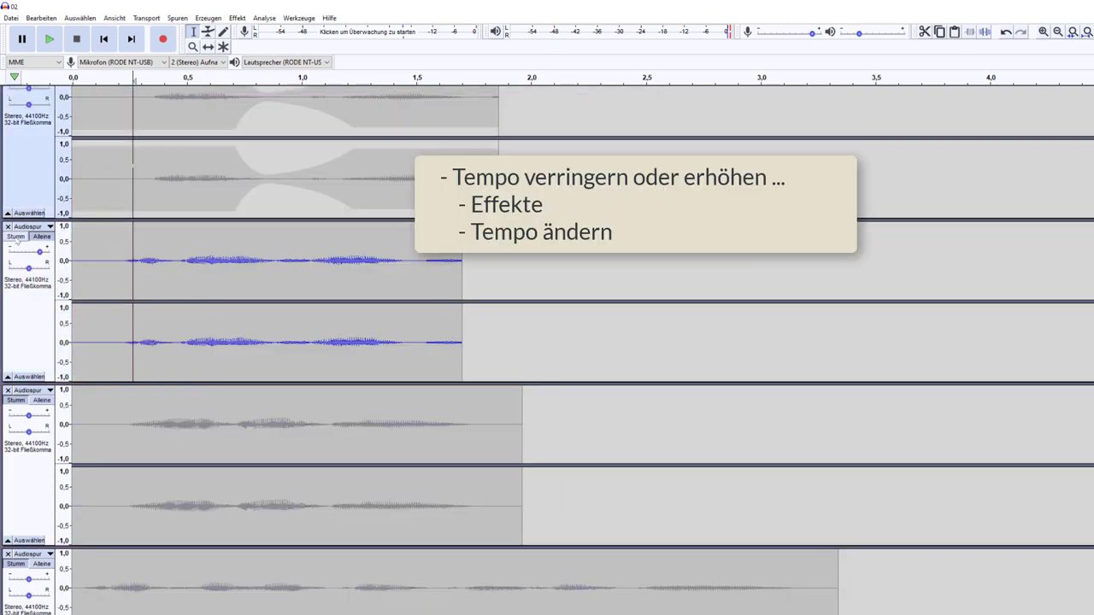
left_click(16, 236)
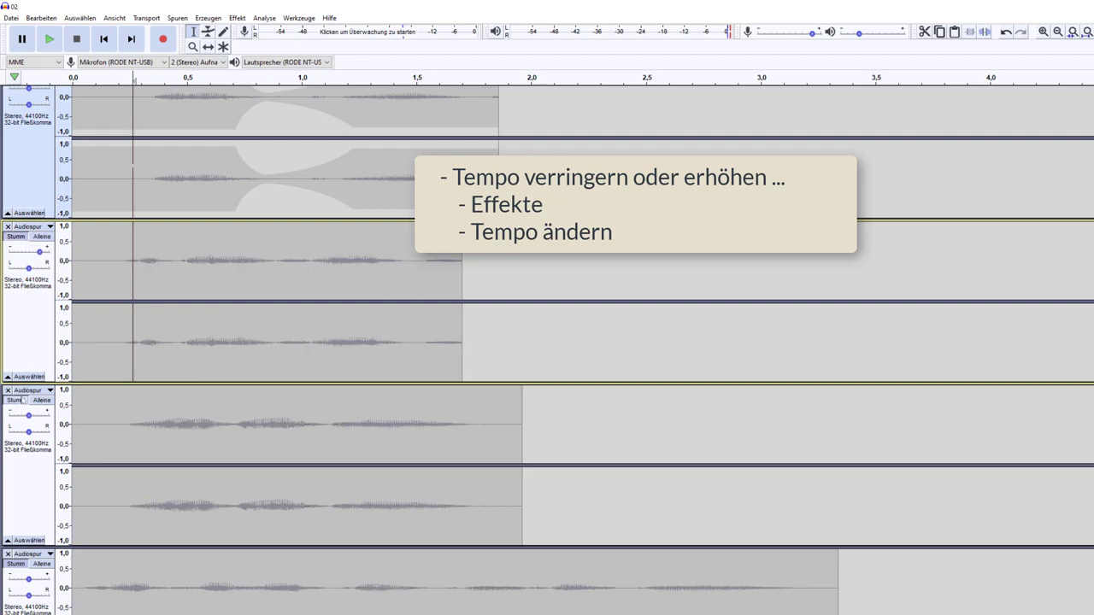
left_click(41, 400)
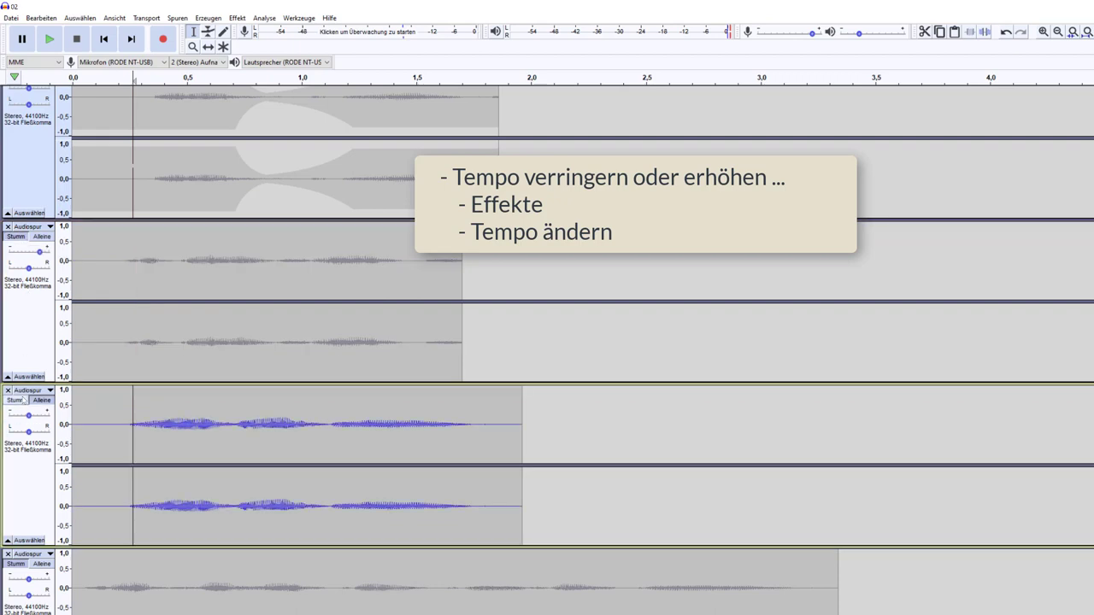
Play the soloed recording from about 0.26 s and try out section selections in its waveform.
left_click(47, 40)
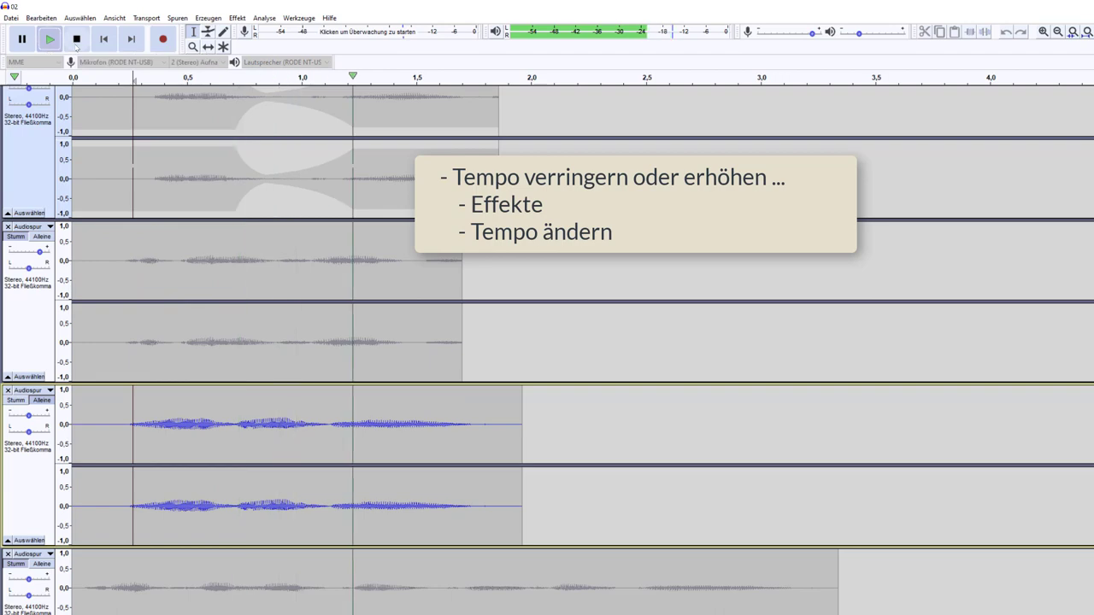
left_click(76, 43)
left_click_drag(132, 395, 243, 410)
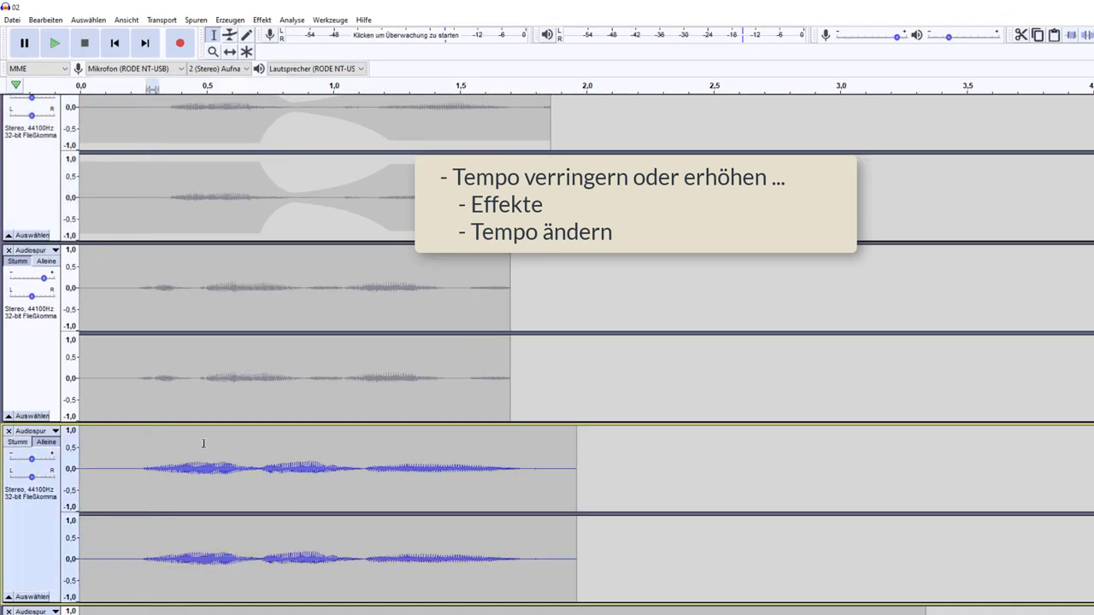
left_click_drag(268, 453, 273, 454)
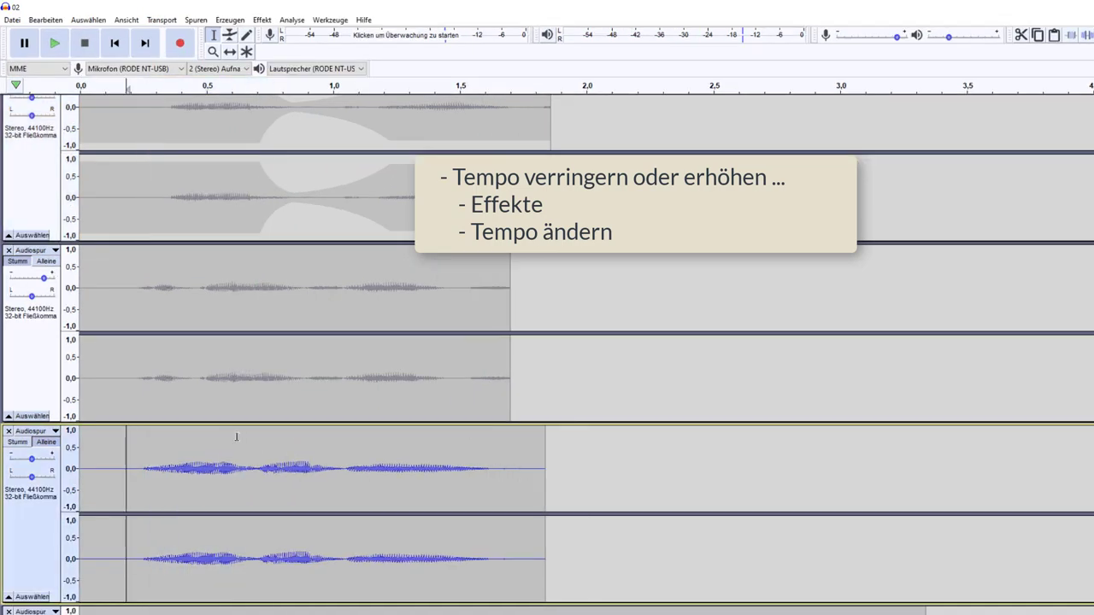
Select the soloed recording's section from about 0.75 to 1.48 s and increase its tempo by 265.629 percent.
left_click_drag(237, 437, 442, 456)
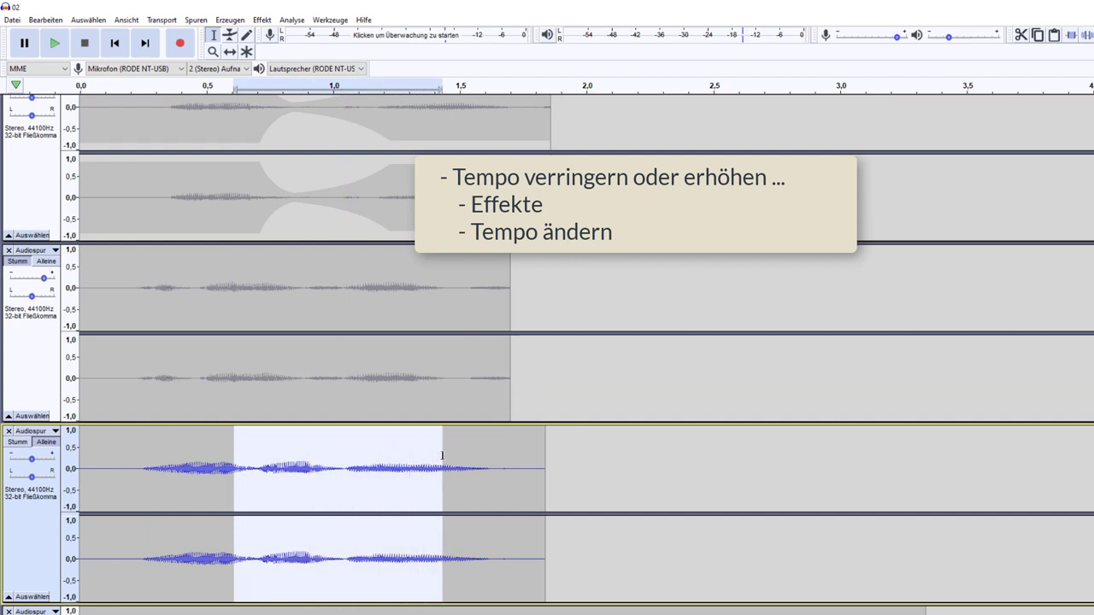
left_click(396, 448)
left_click_drag(271, 439, 454, 458)
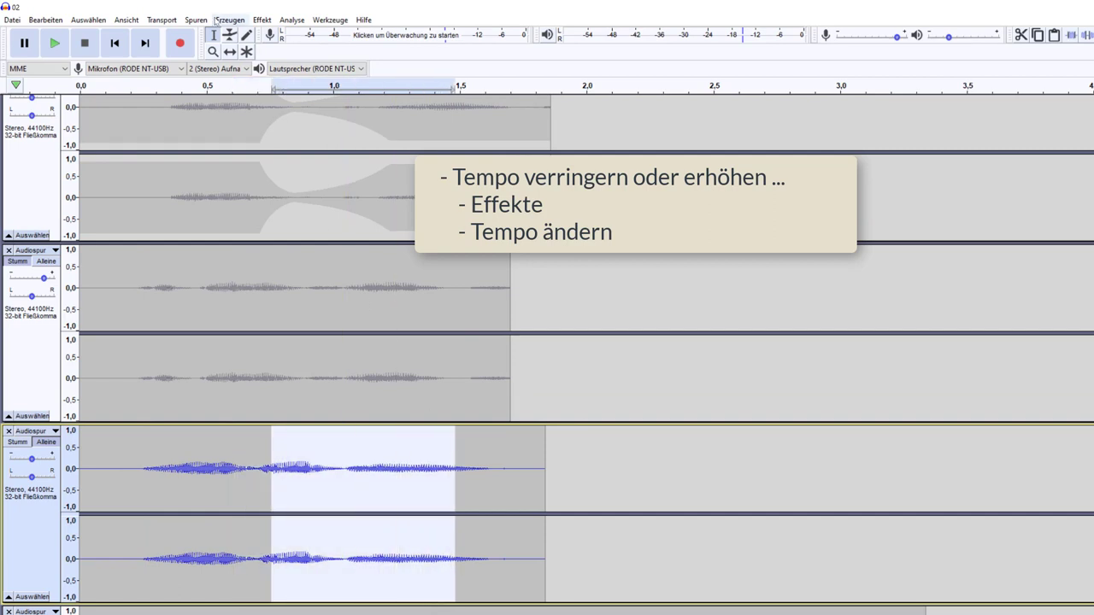
left_click(261, 20)
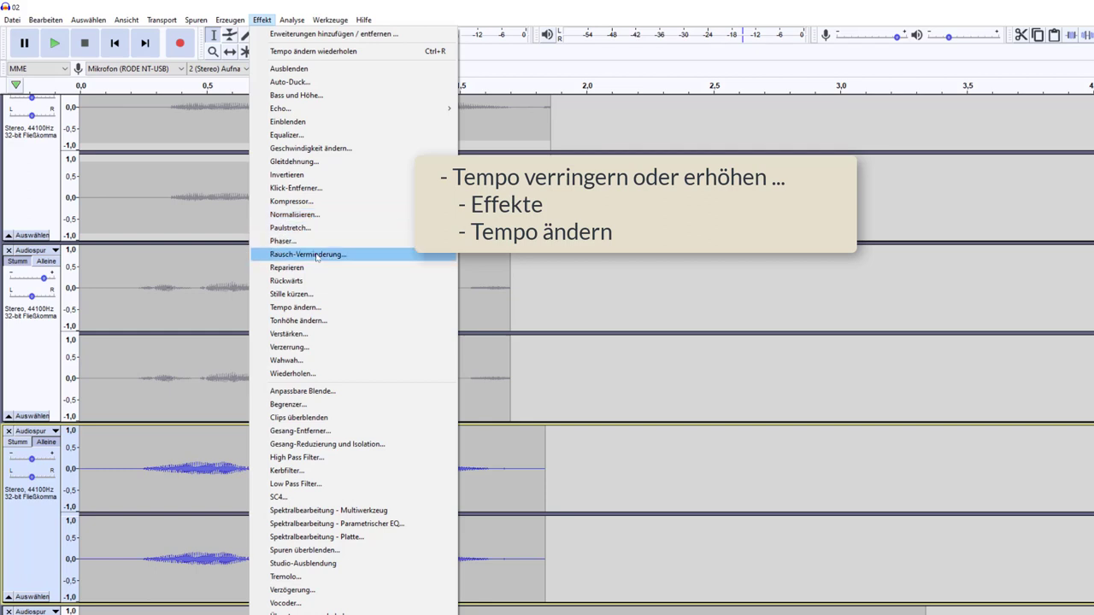
left_click(295, 307)
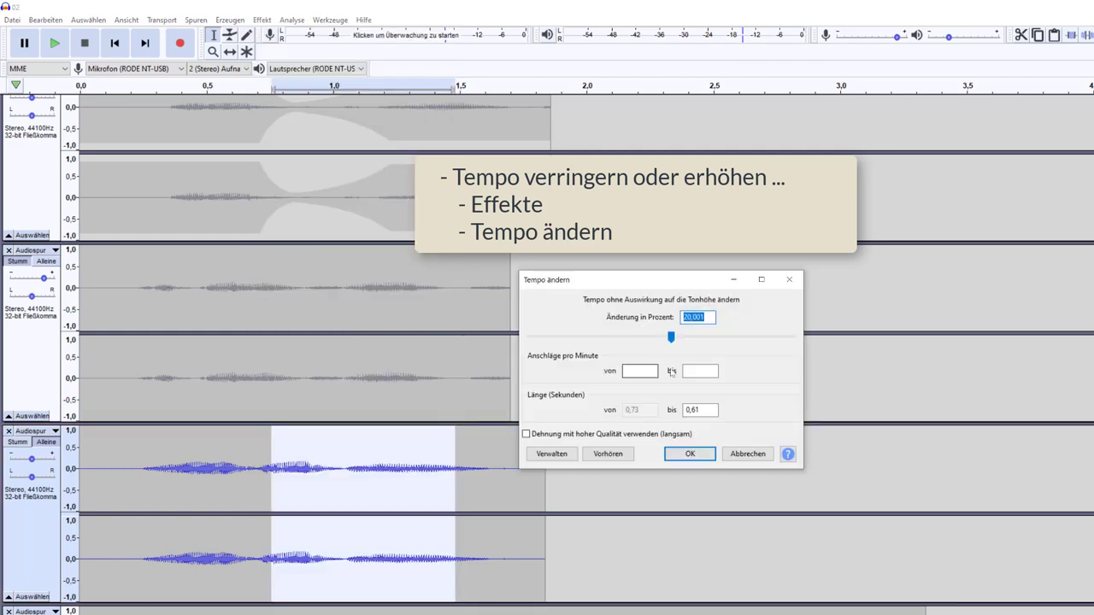
left_click_drag(670, 338, 759, 349)
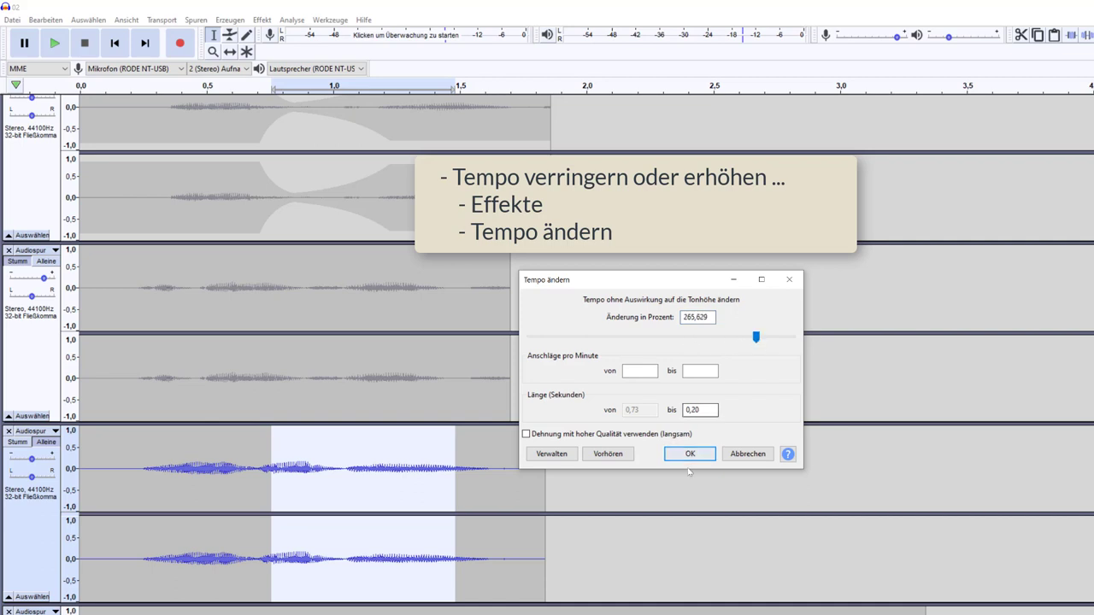
left_click(690, 454)
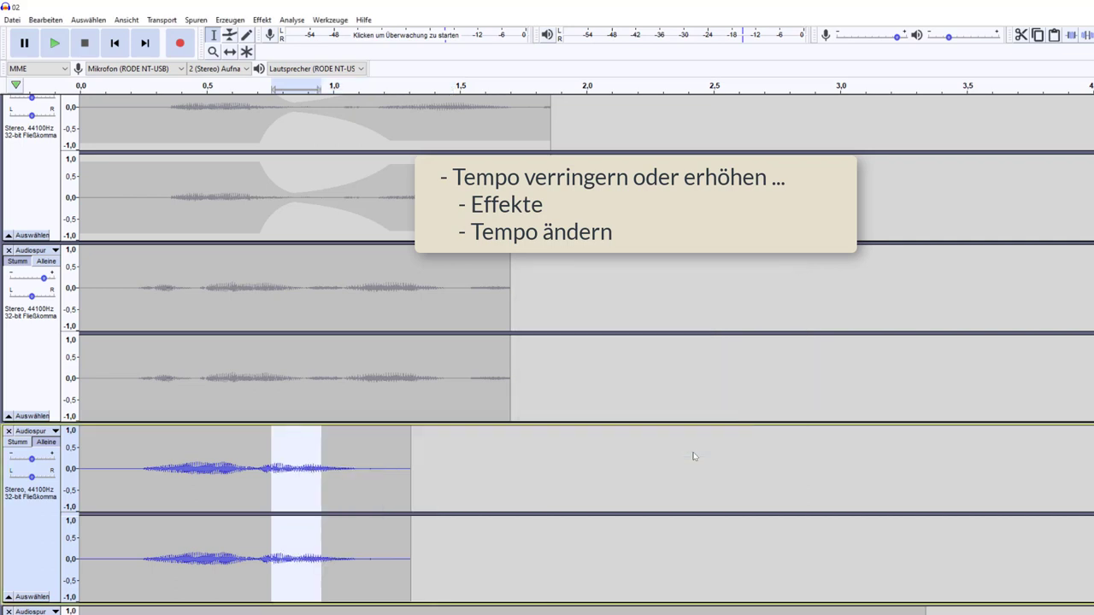
Play the recording with the sped-up section from about 0.26 s and stop playback.
left_click(146, 439)
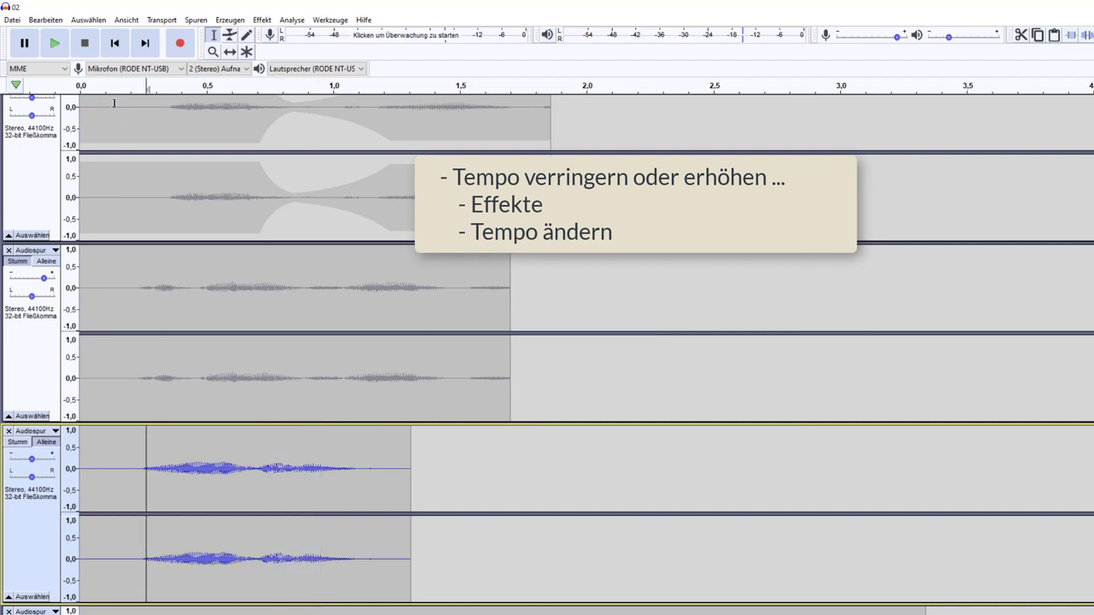
left_click(55, 46)
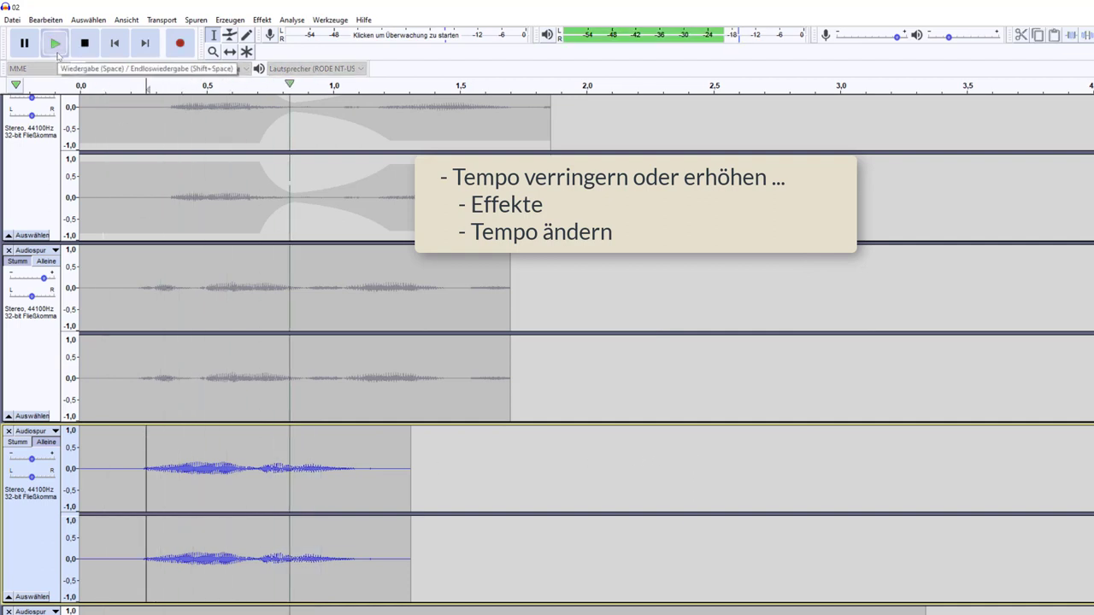
left_click(86, 44)
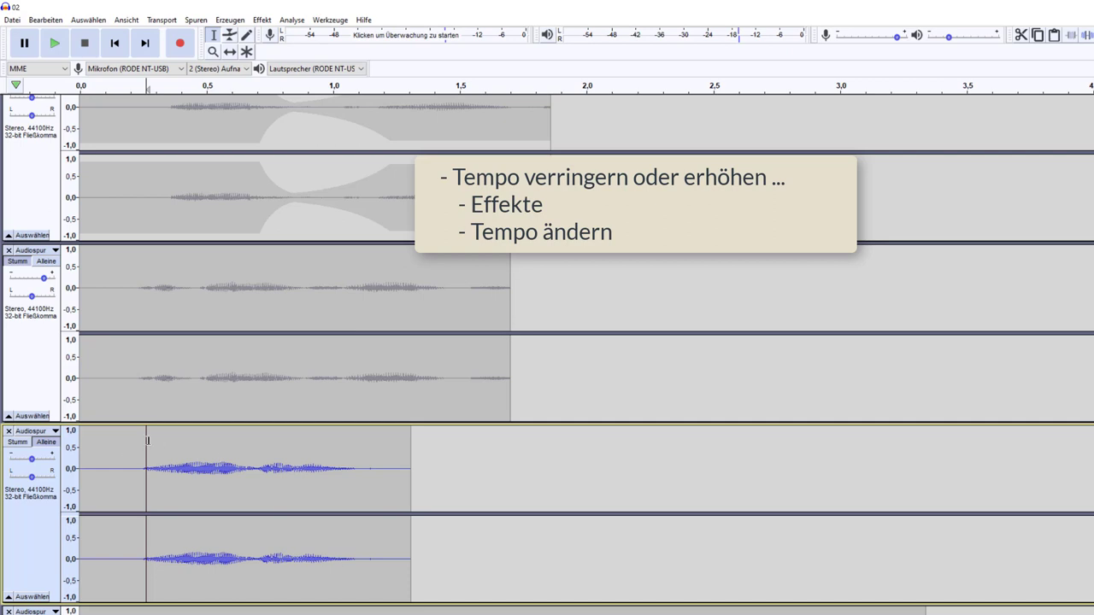
Select the soloed recording's section from about 0.22 to 0.56 s and change its tempo by -72 percent.
left_click_drag(135, 441, 224, 446)
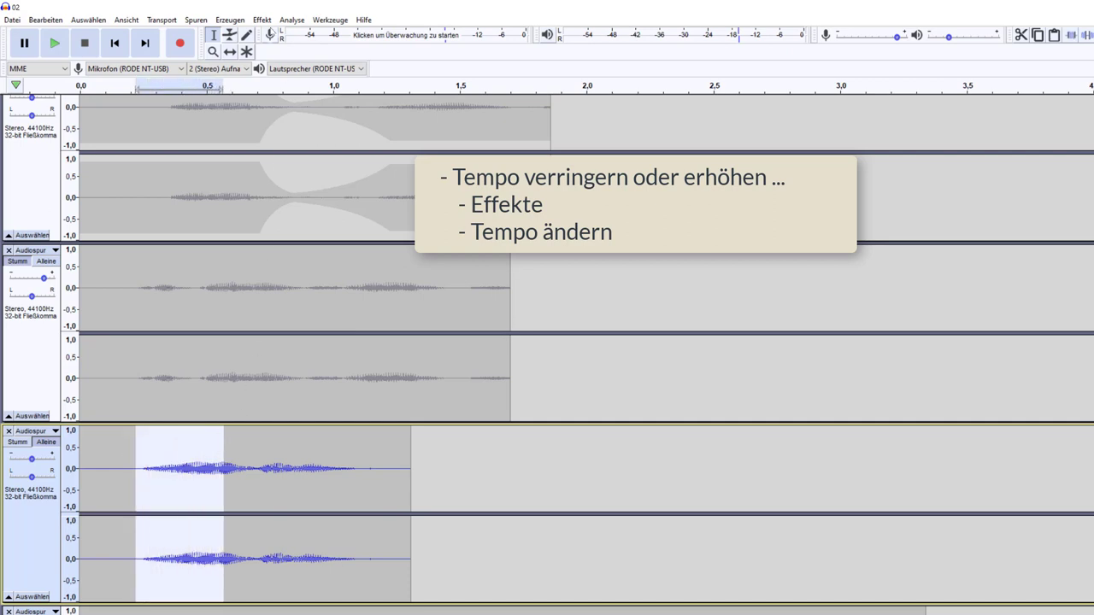
left_click(261, 19)
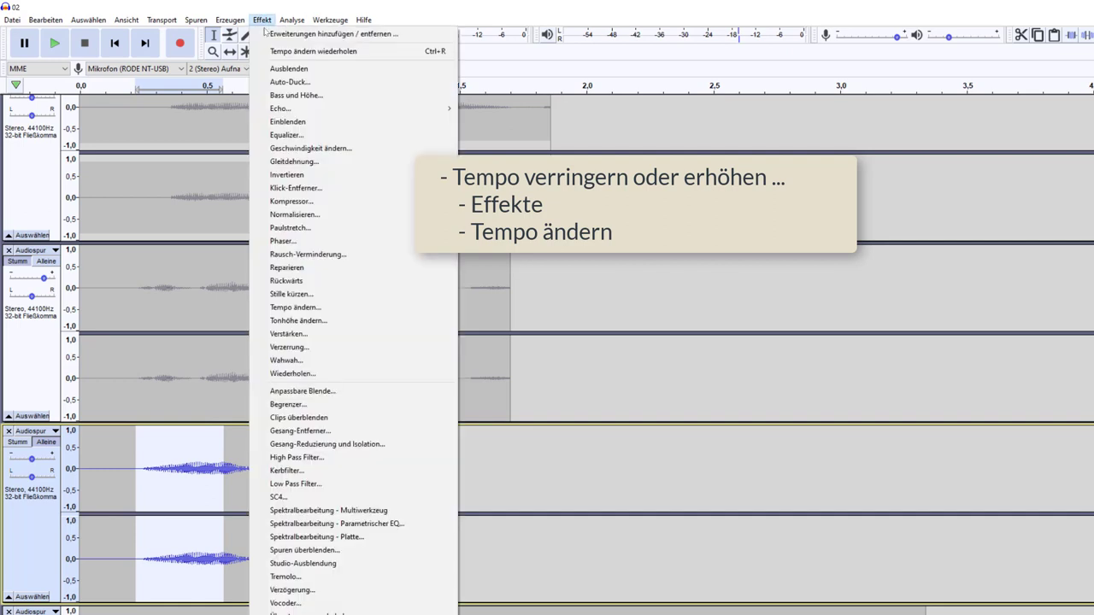
left_click(282, 308)
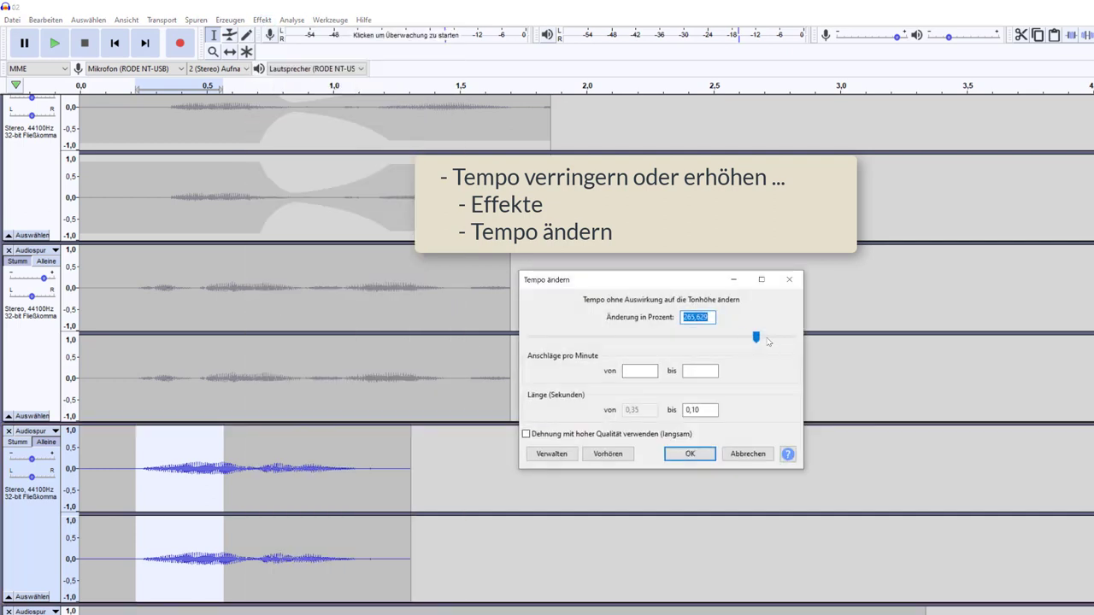
left_click_drag(755, 337, 562, 345)
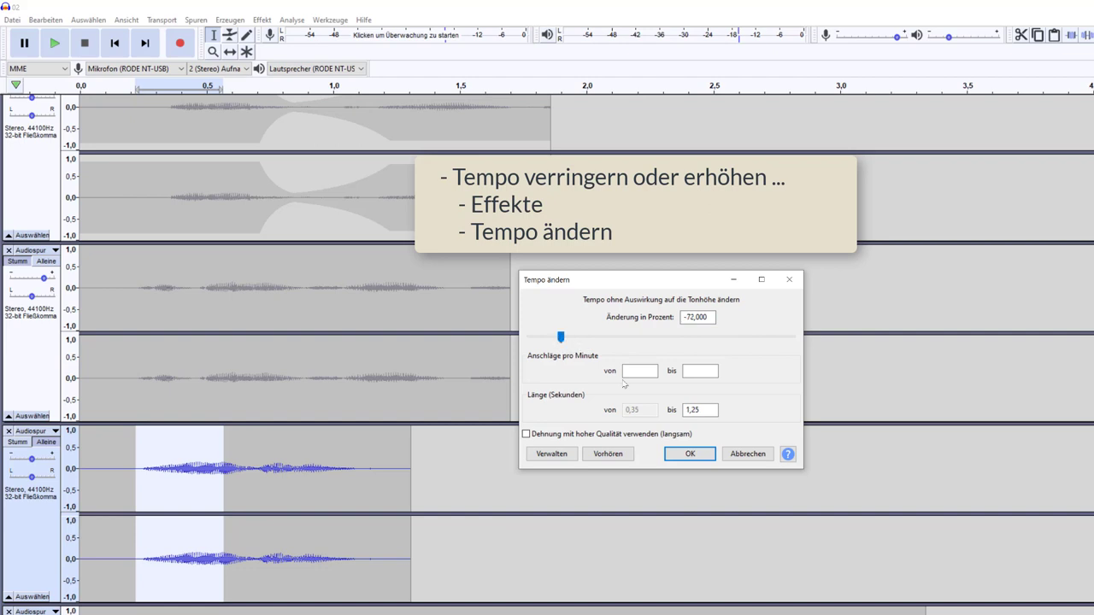
left_click(691, 454)
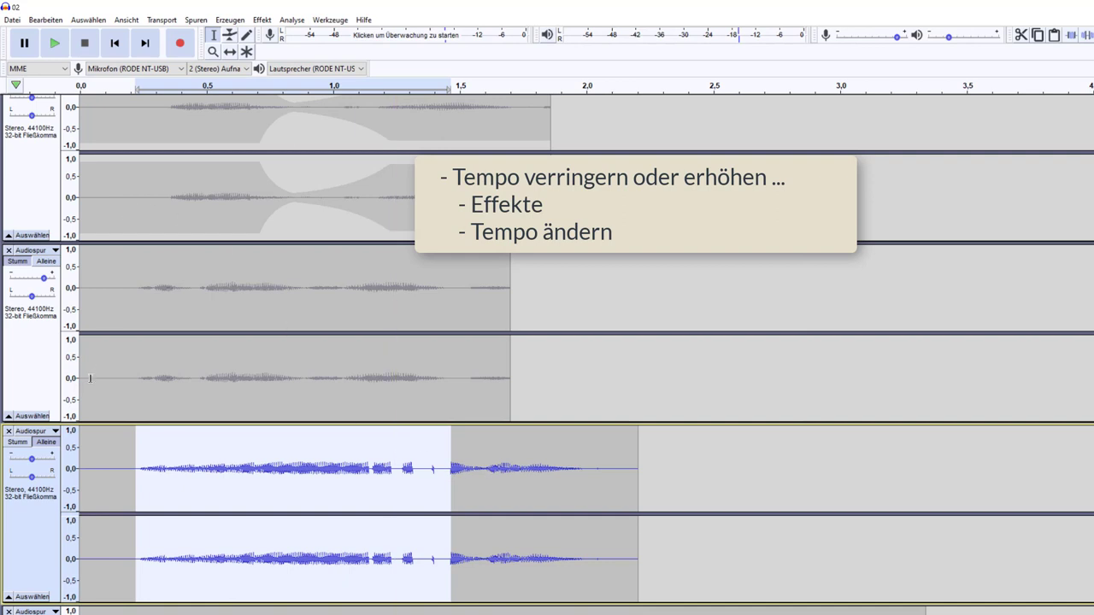
Play the recording with the slowed-down section from about 0.16 s.
left_click(121, 447)
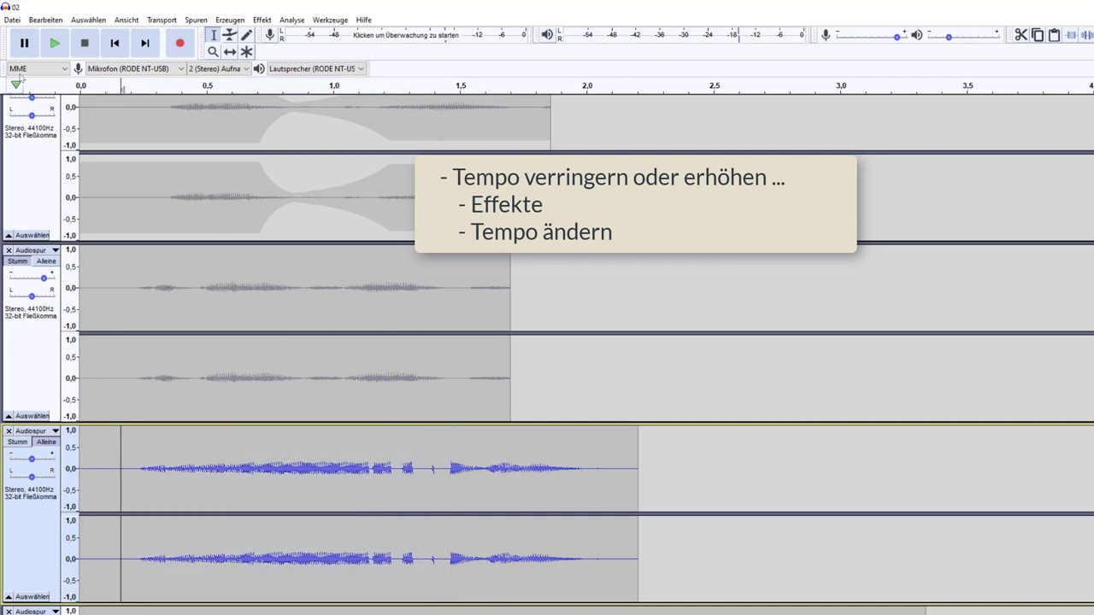
left_click(53, 42)
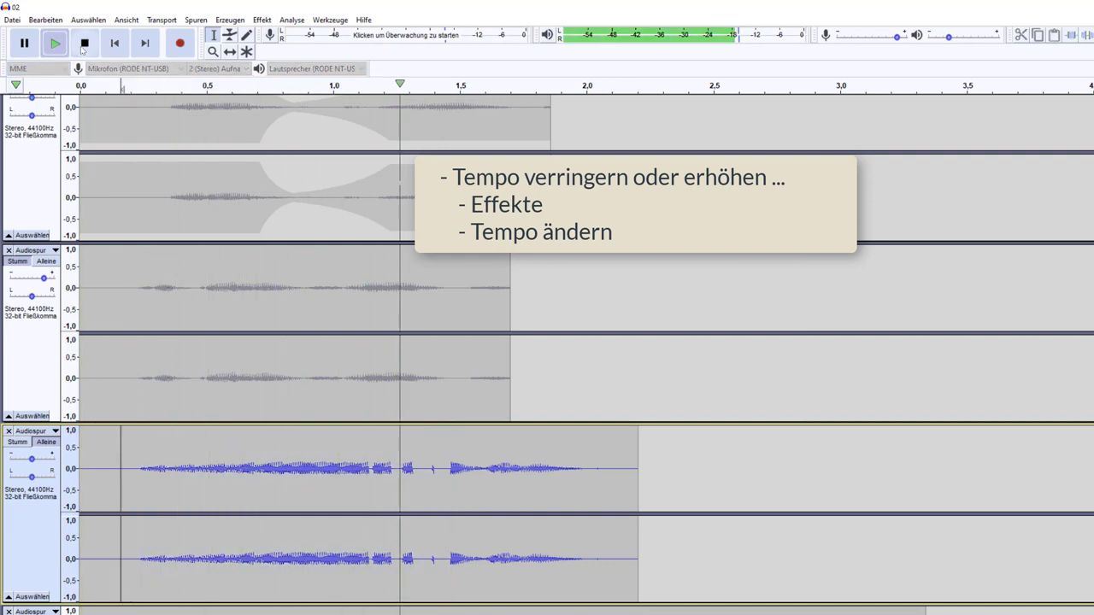
Mute the slowed-down recording, then solo the recording directly below it and briefly play it from about 0.16 s.
scroll(128, 305, "down", 3)
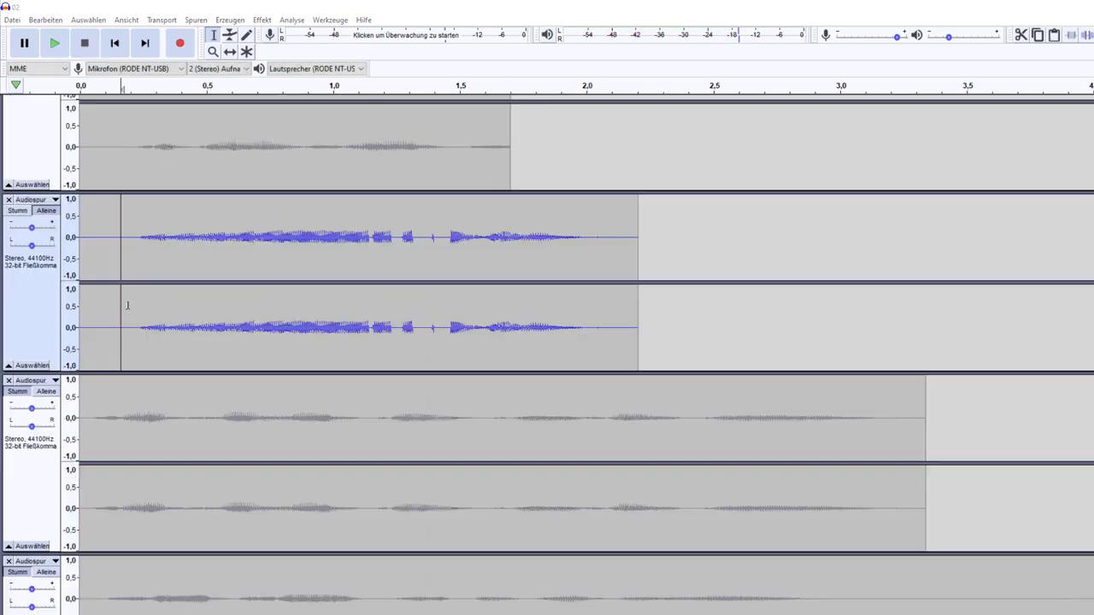
left_click(16, 212)
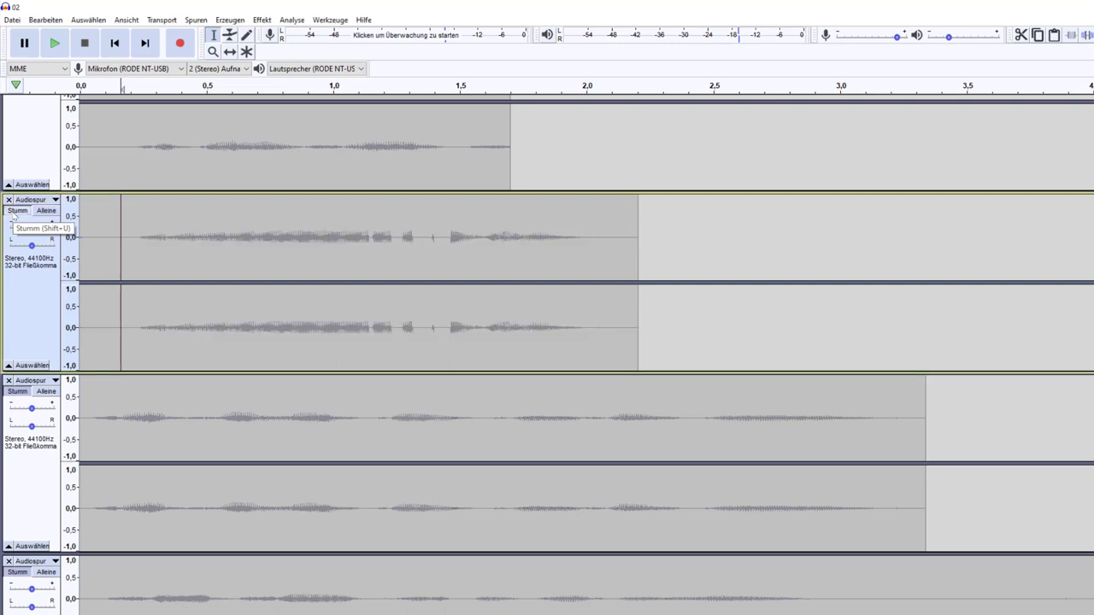
left_click(46, 391)
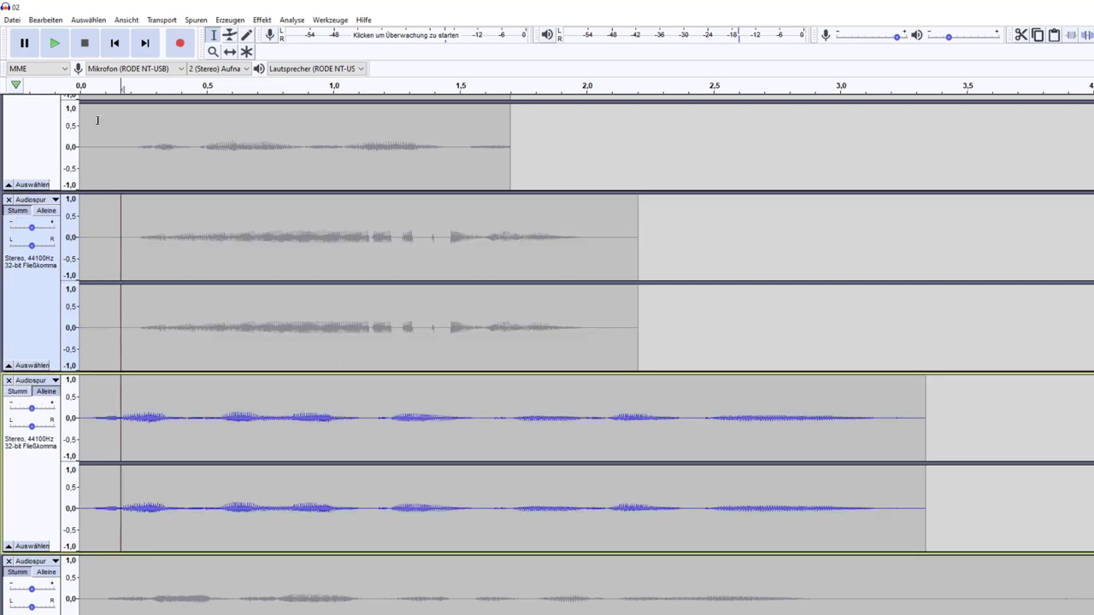
left_click(53, 48)
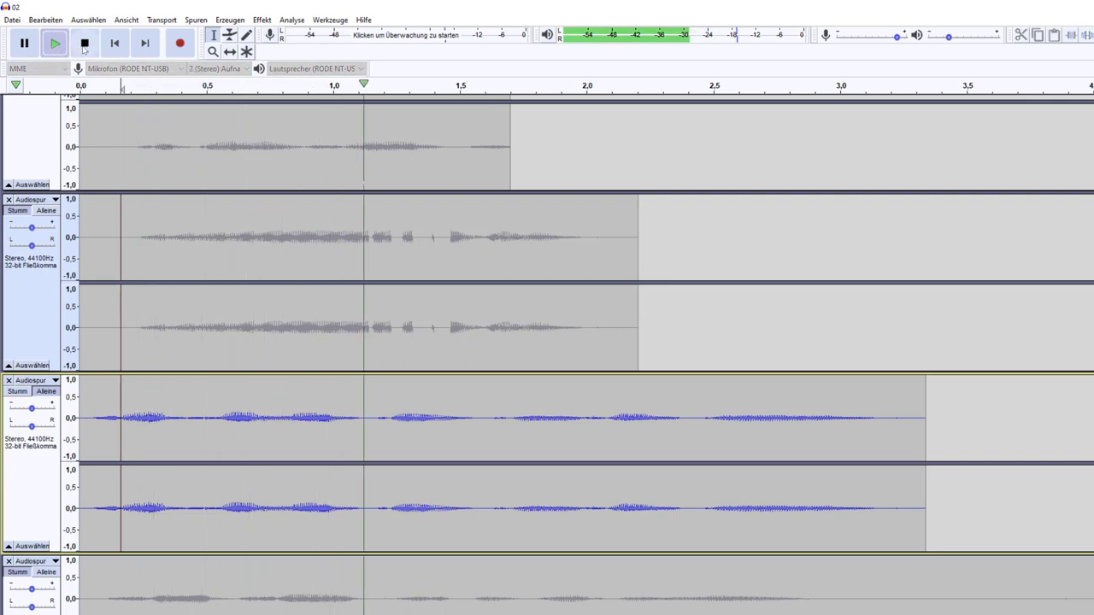
left_click(85, 44)
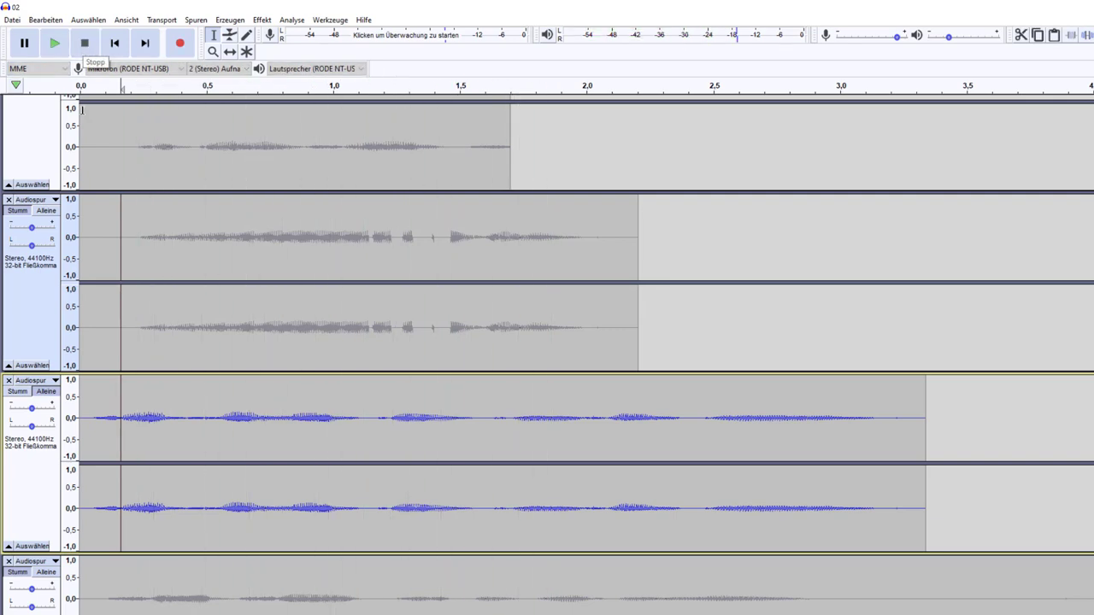
Capture a noise profile from the soloed recording's speech-free section between about 0.37 and 0.51 s.
left_click(92, 393)
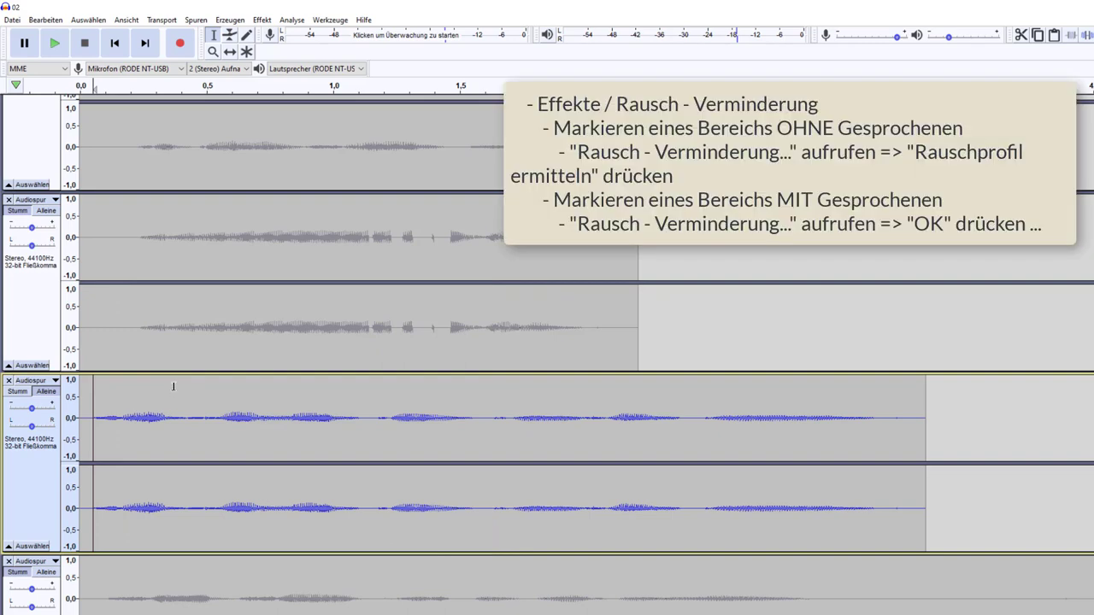
left_click_drag(174, 386, 209, 387)
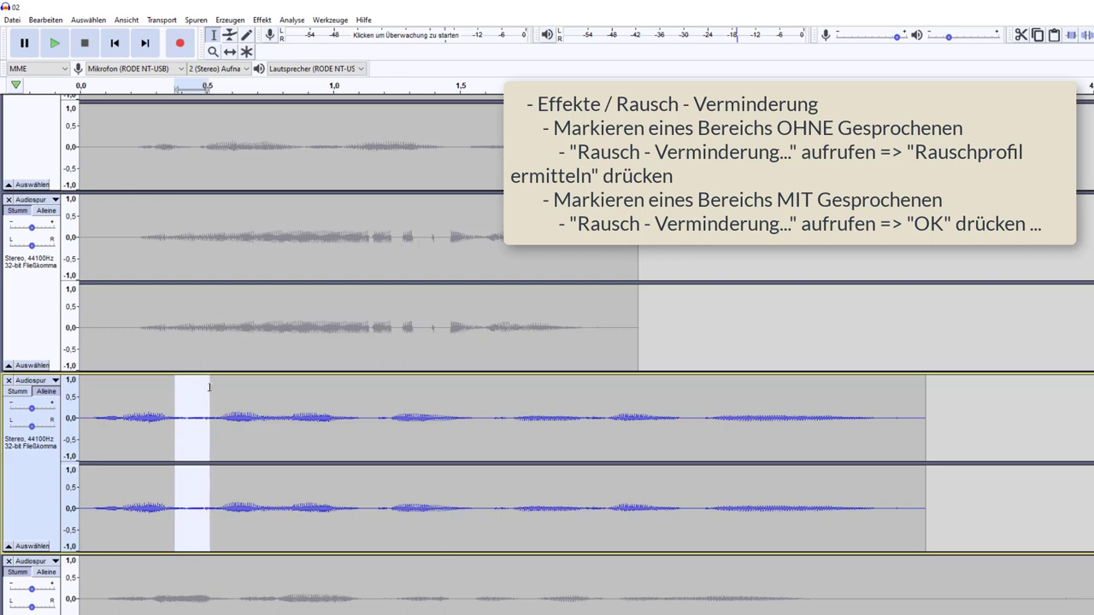
left_click(273, 23)
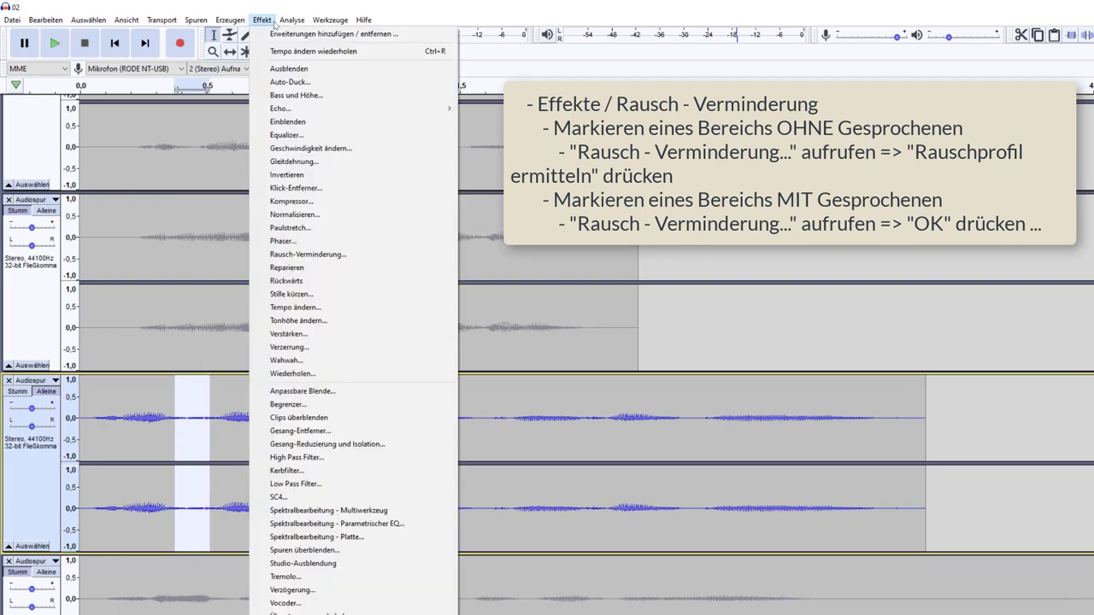
left_click(312, 254)
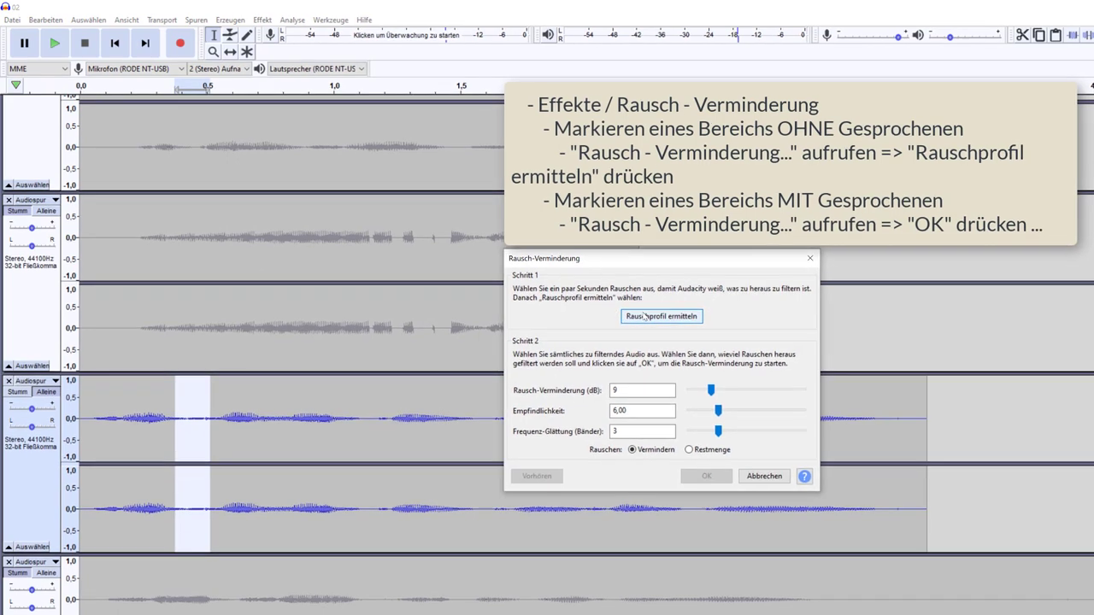
left_click(647, 317)
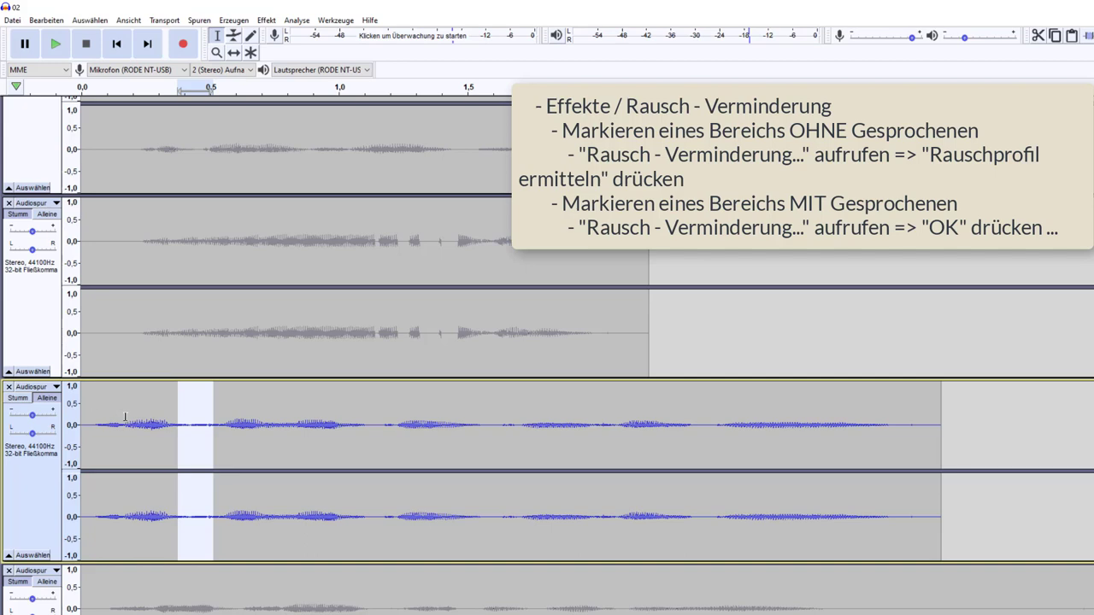
Apply noise reduction to the soloed recording's spoken section from about 0.55 to 1.48 s and clear the selection.
left_click_drag(129, 409, 297, 408)
left_click(365, 404)
left_click_drag(222, 403, 461, 417)
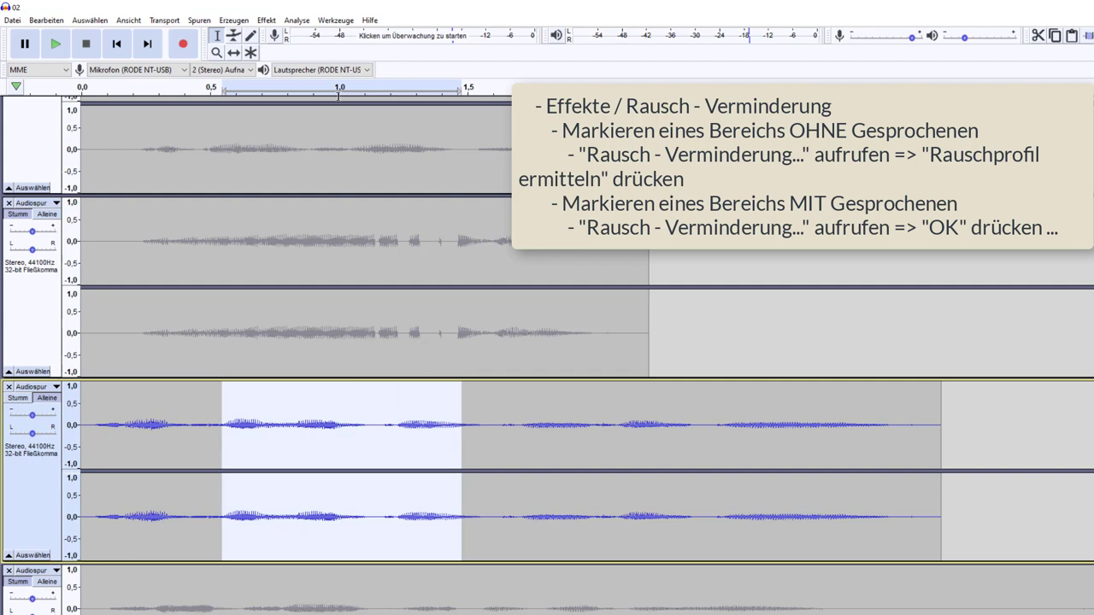
left_click(261, 21)
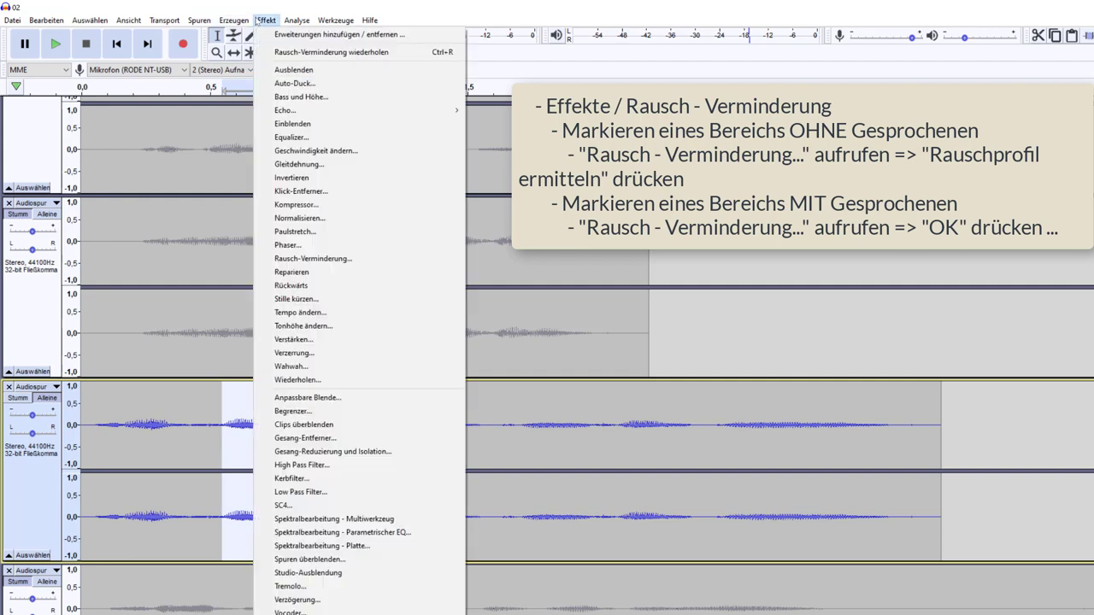
left_click(333, 258)
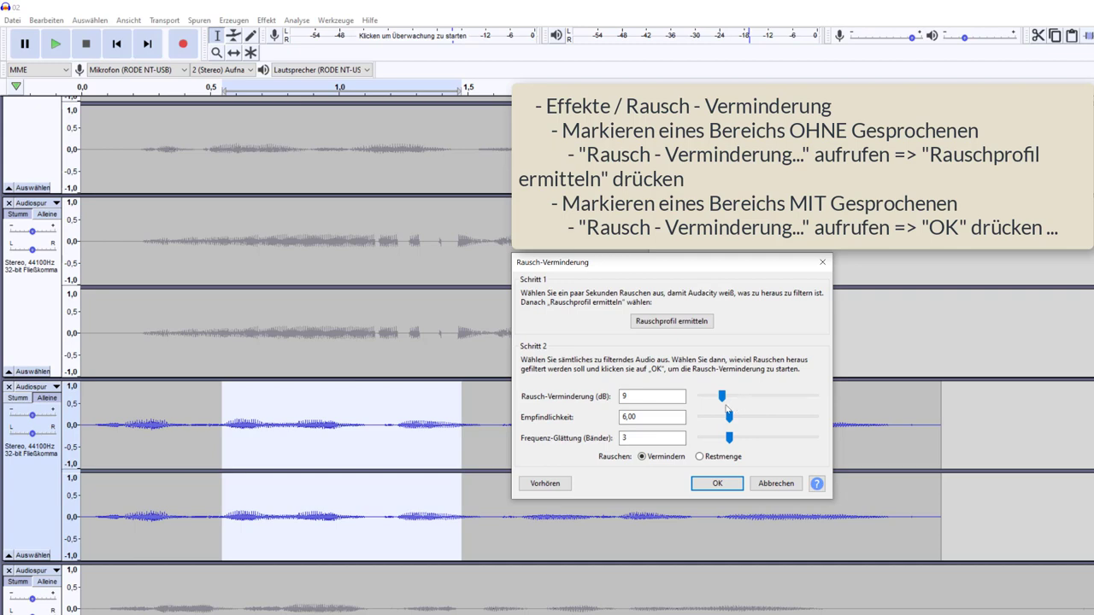
left_click_drag(723, 399, 720, 399)
left_click(717, 483)
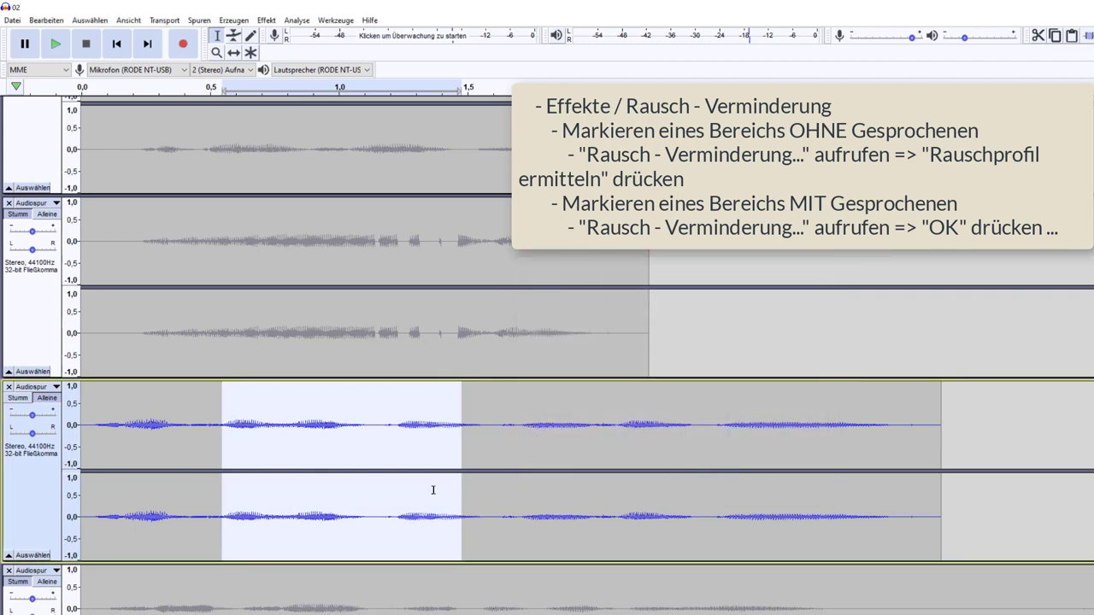
left_click(182, 394)
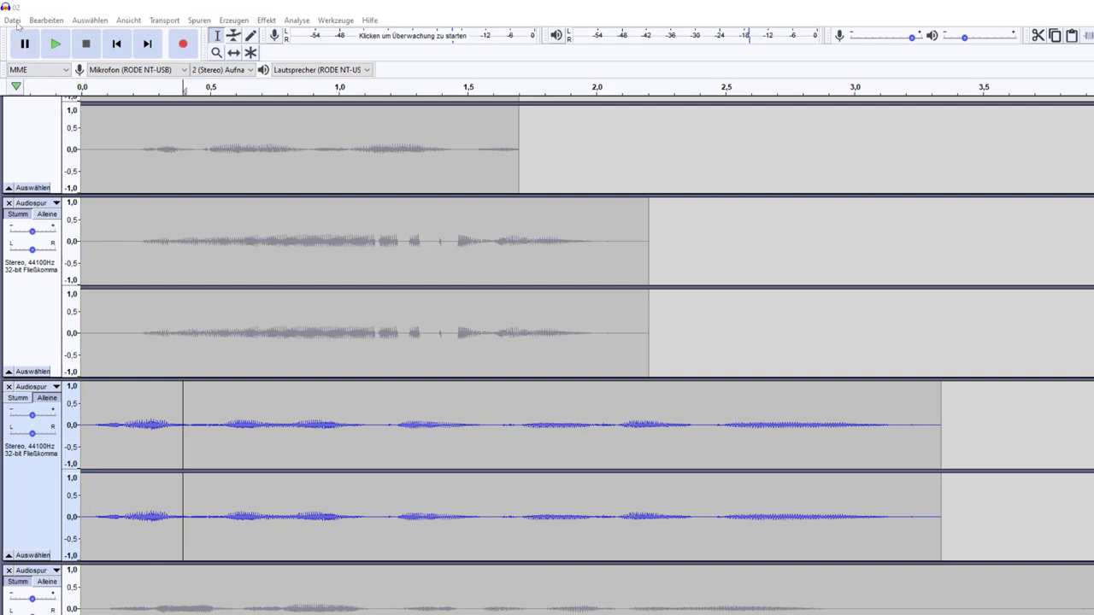
Set the genre to Vocal in the project's metadata tags and save the metadata.
left_click(13, 19)
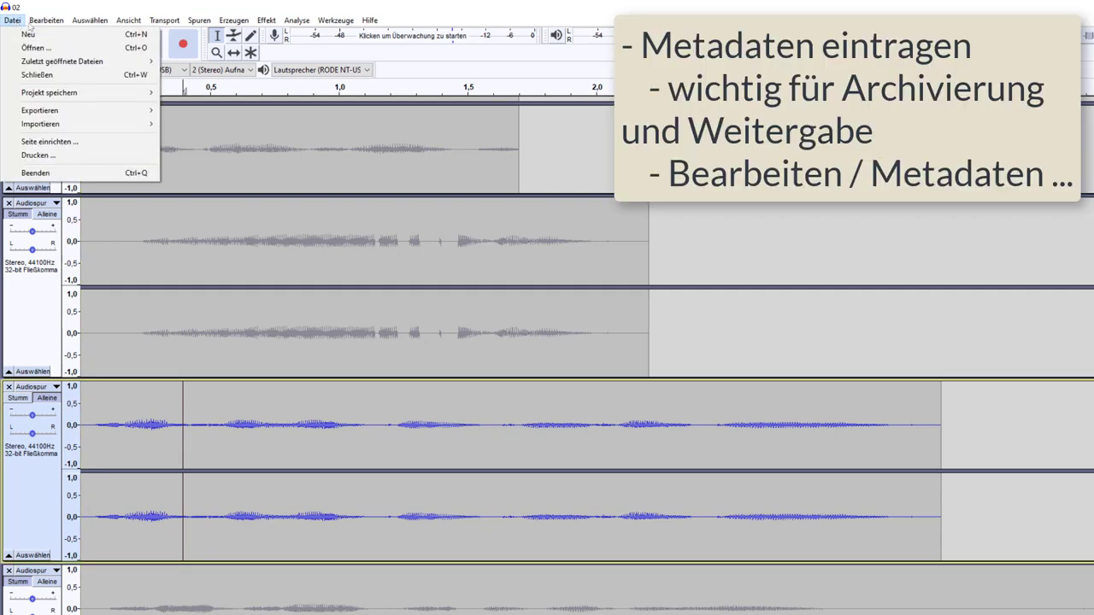
mouse_move(36, 25)
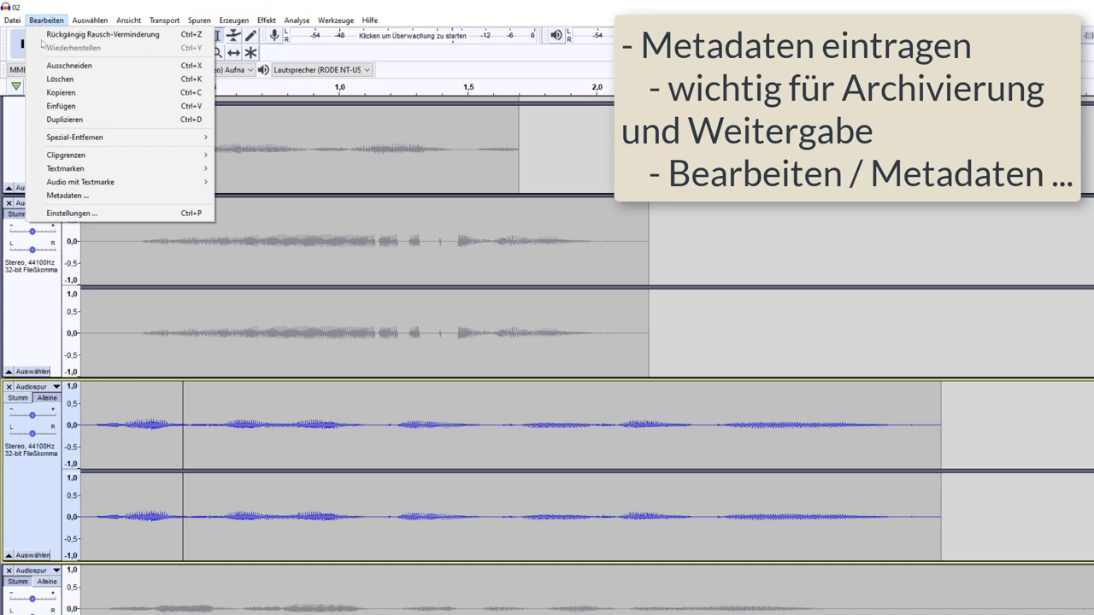
left_click(67, 195)
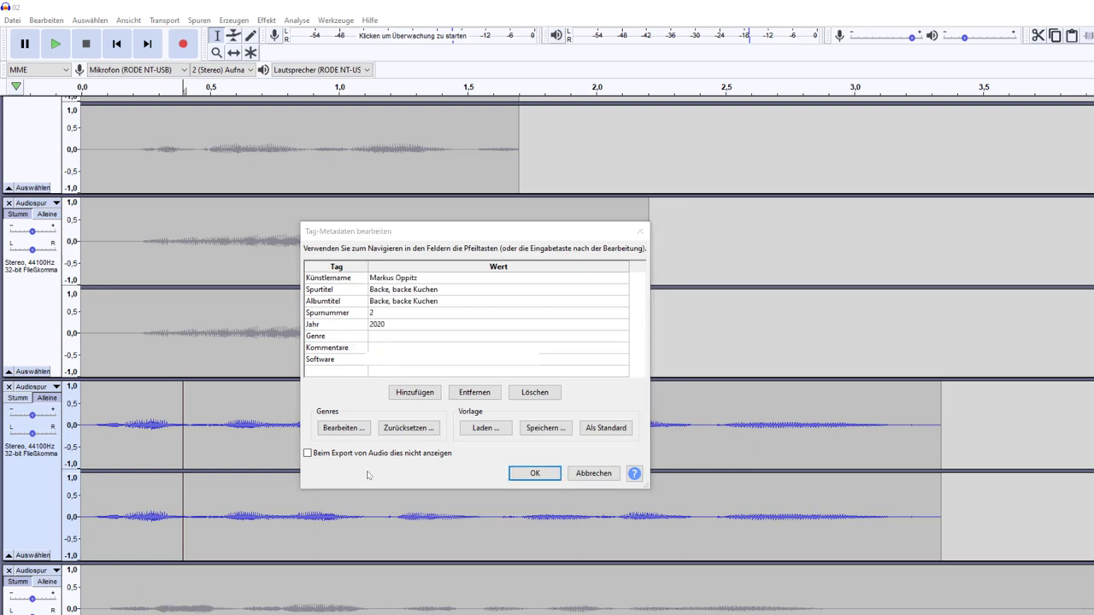
left_click(382, 338)
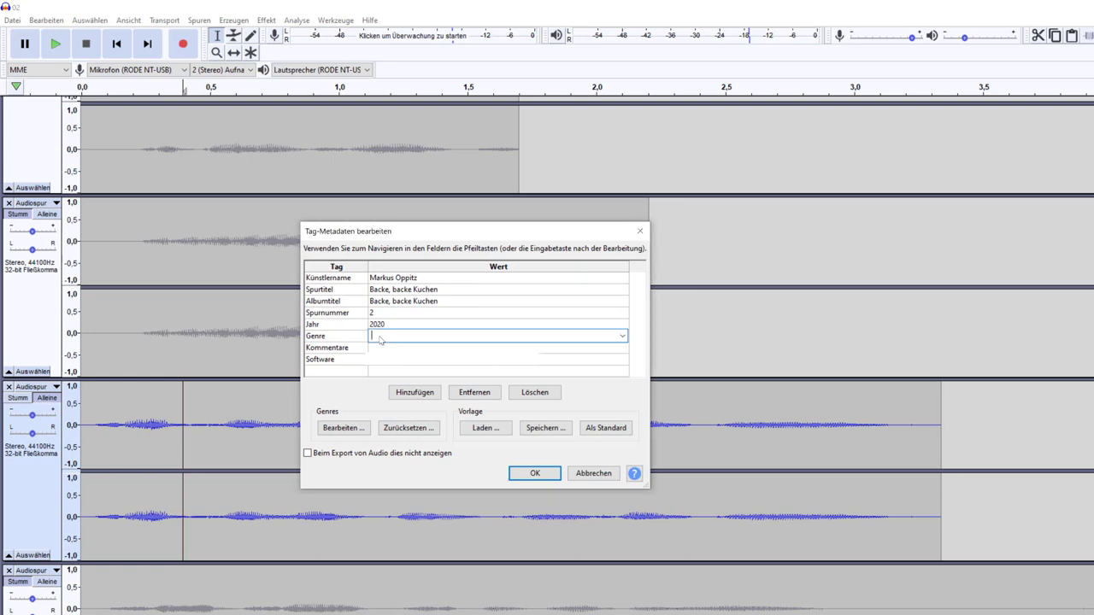
left_click(623, 336)
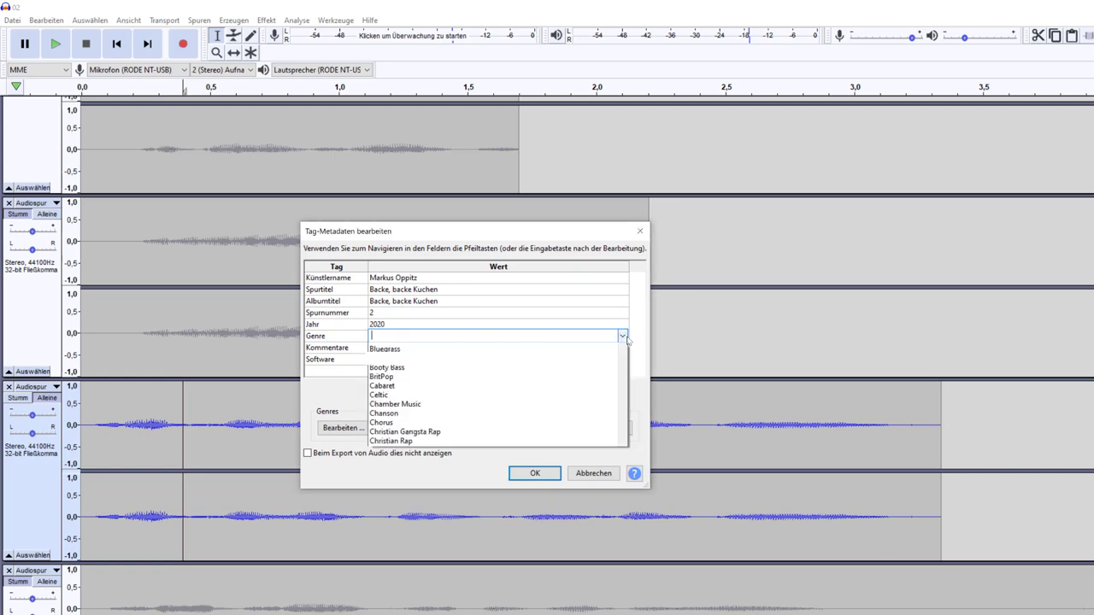
scroll(481, 418, "down", 13)
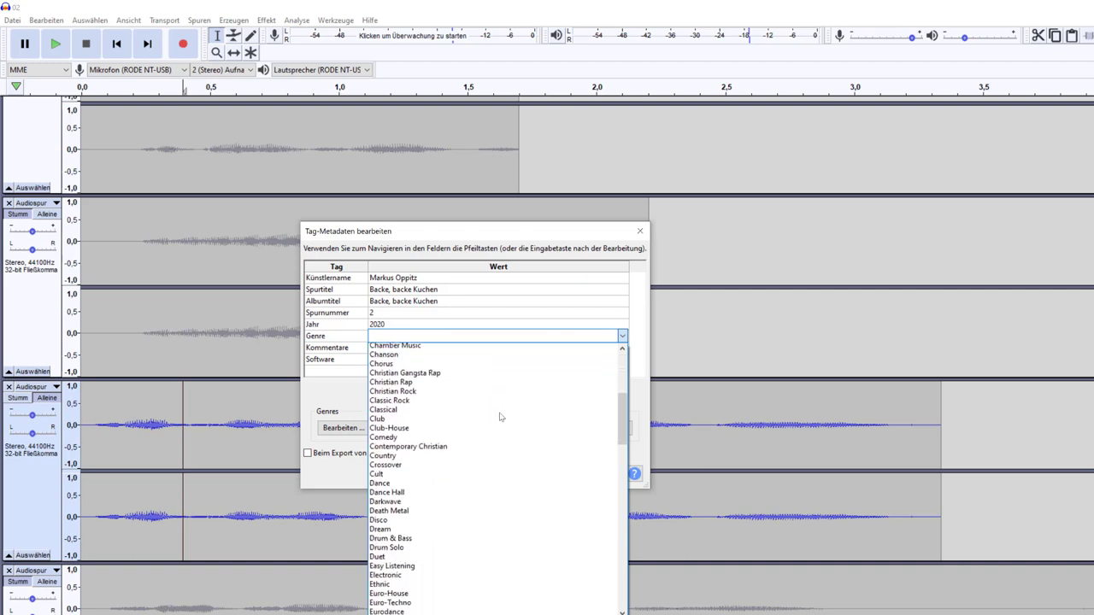
scroll(497, 416, "down", 15)
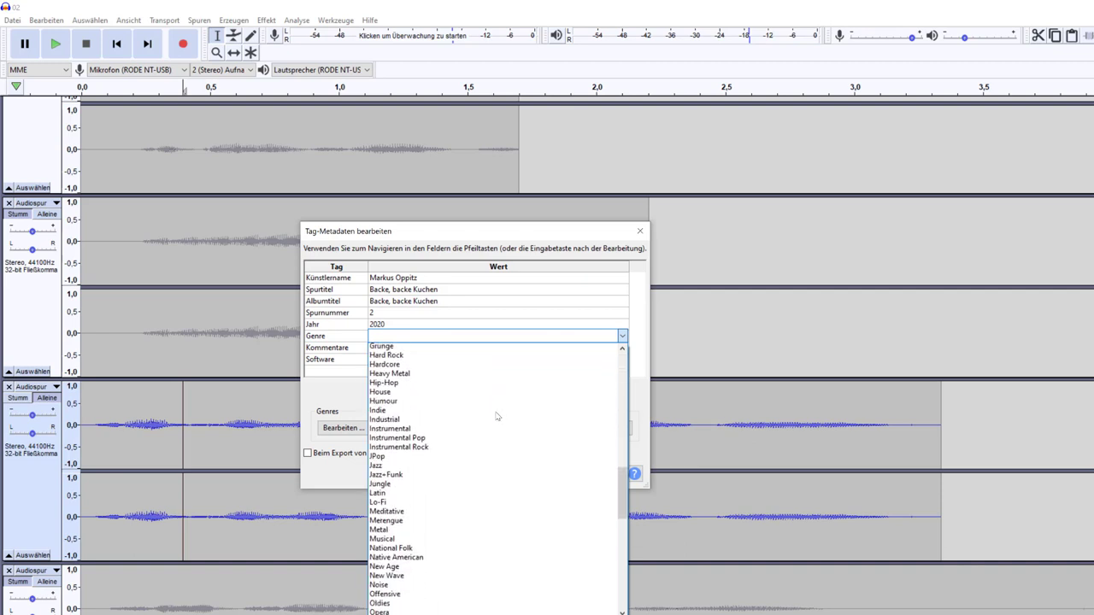
scroll(497, 415, "down", 10)
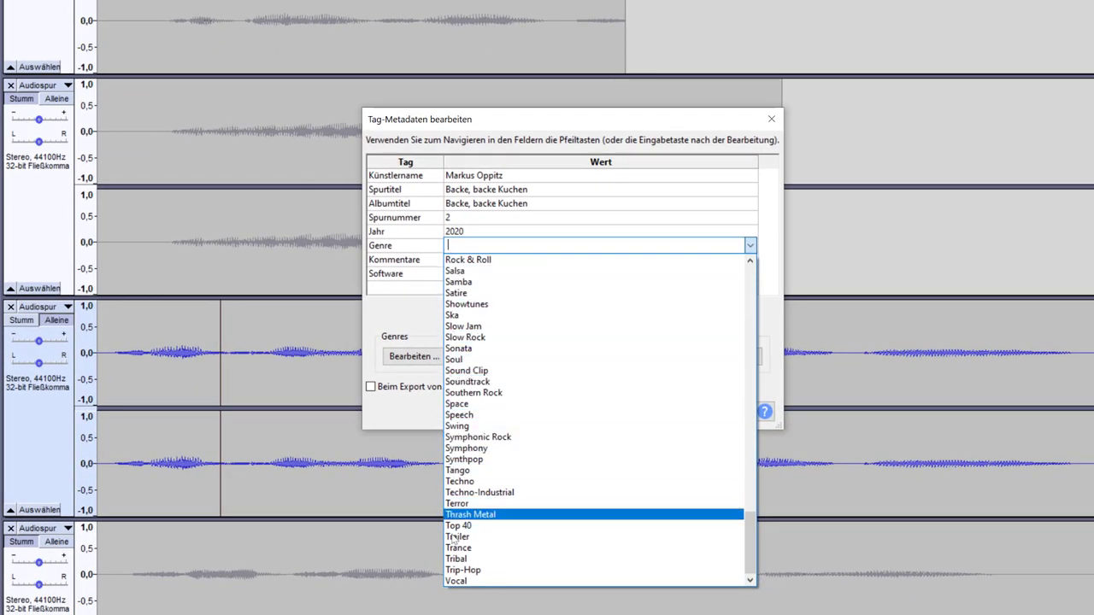
left_click(463, 582)
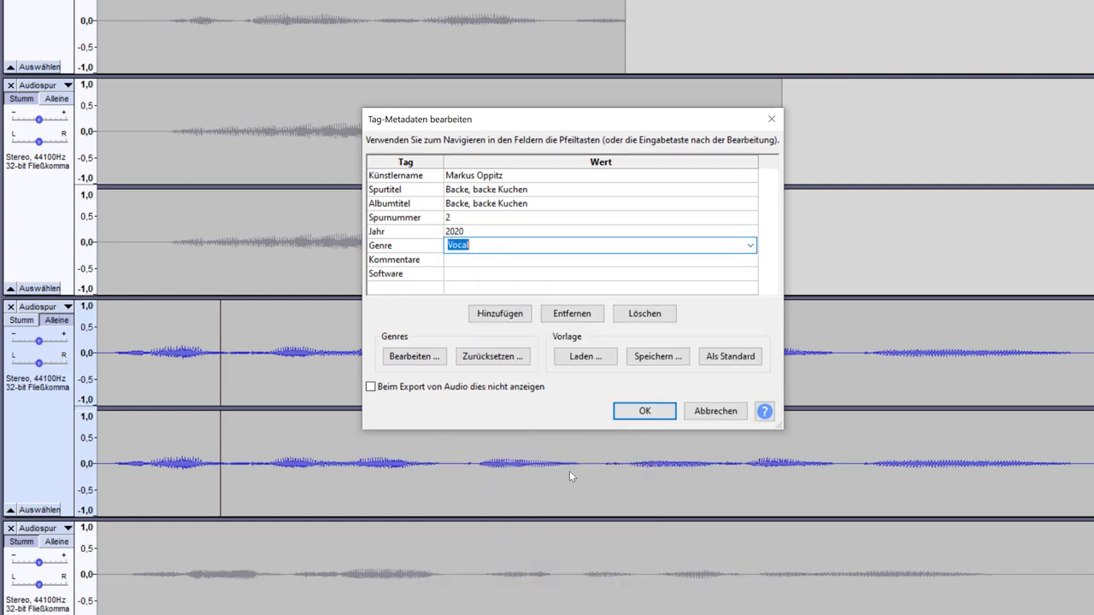
left_click(640, 412)
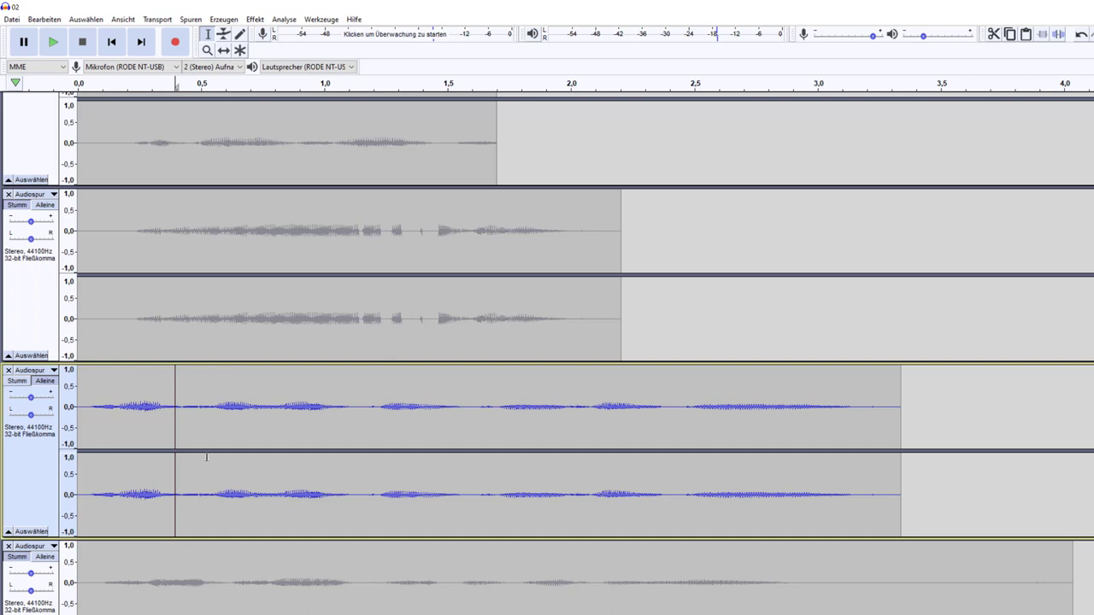
left_click(180, 333)
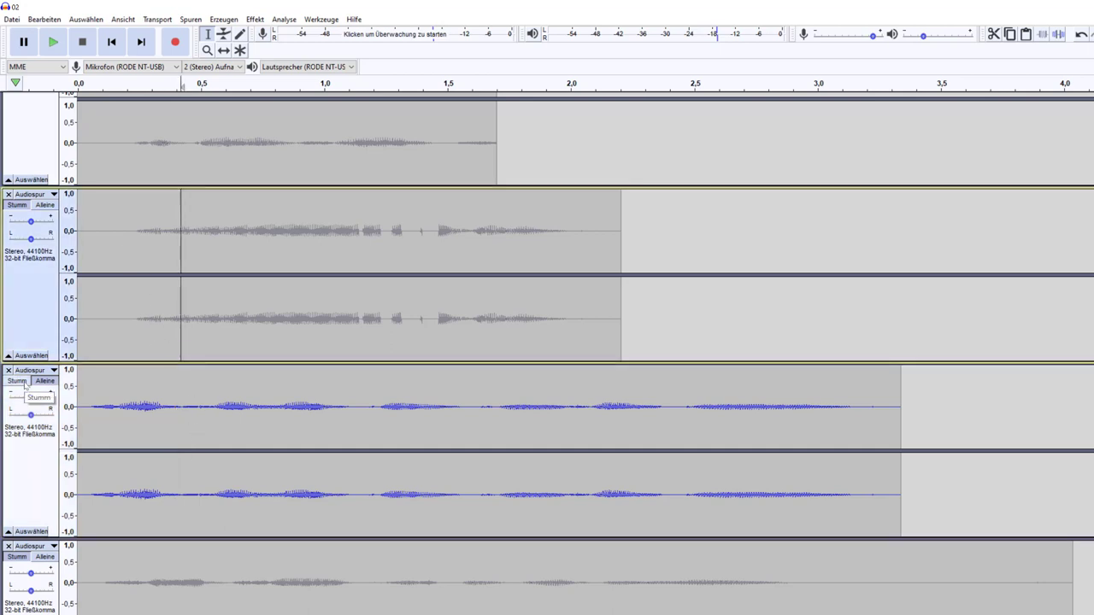
scroll(362, 391, "up", 1)
scroll(362, 391, "down", 2)
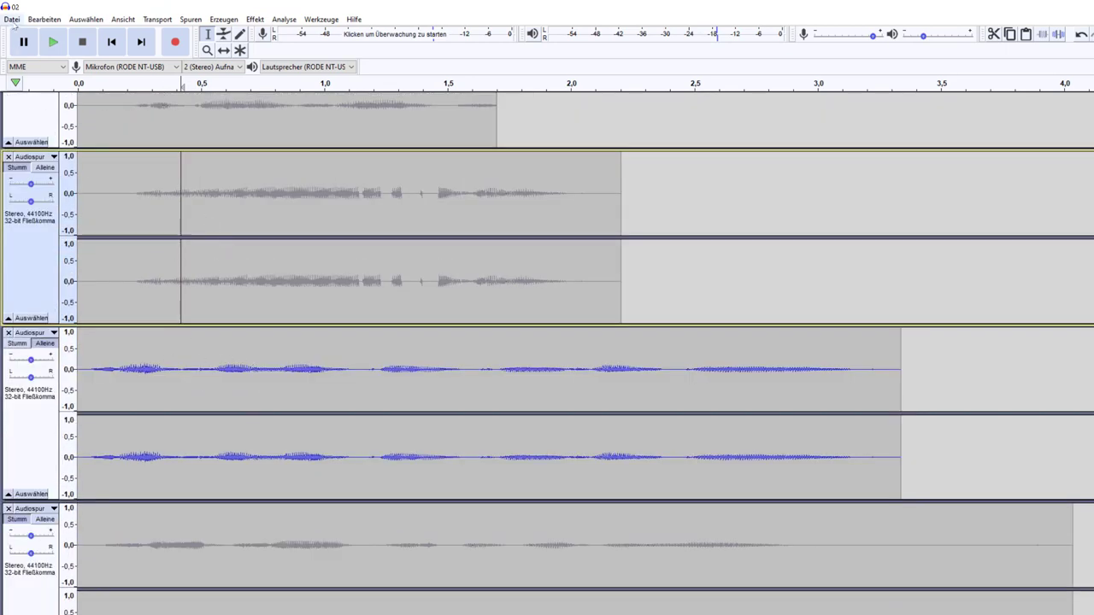
Export the audio as 02.mp3 into Projektordner with variable bitrate, 220-260 kbps quality and stereo channels, accepting the metadata tags.
left_click(12, 20)
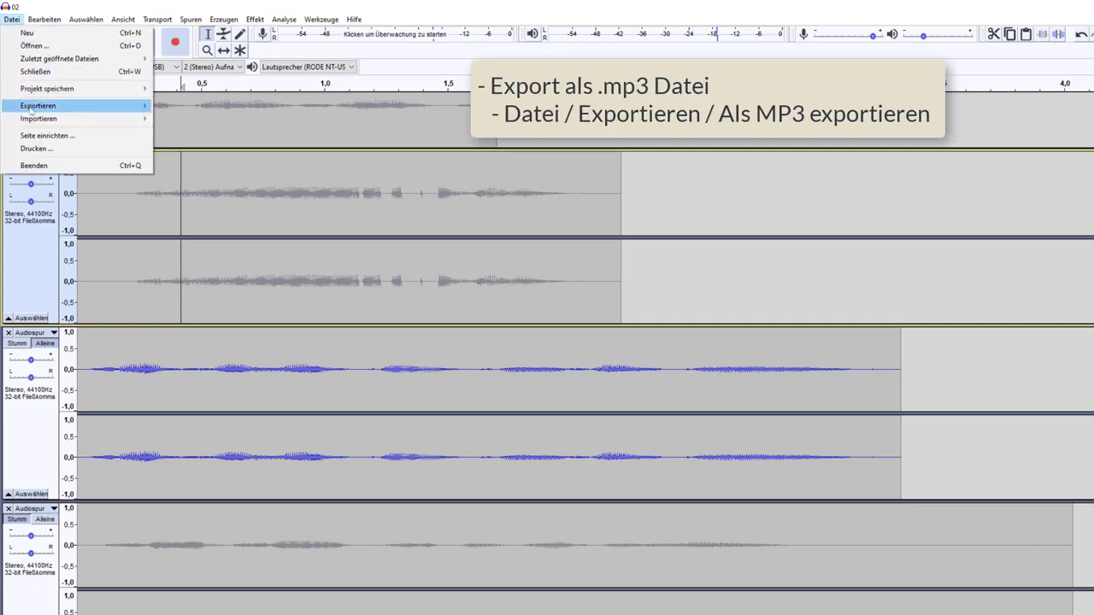
mouse_move(52, 105)
left_click(186, 105)
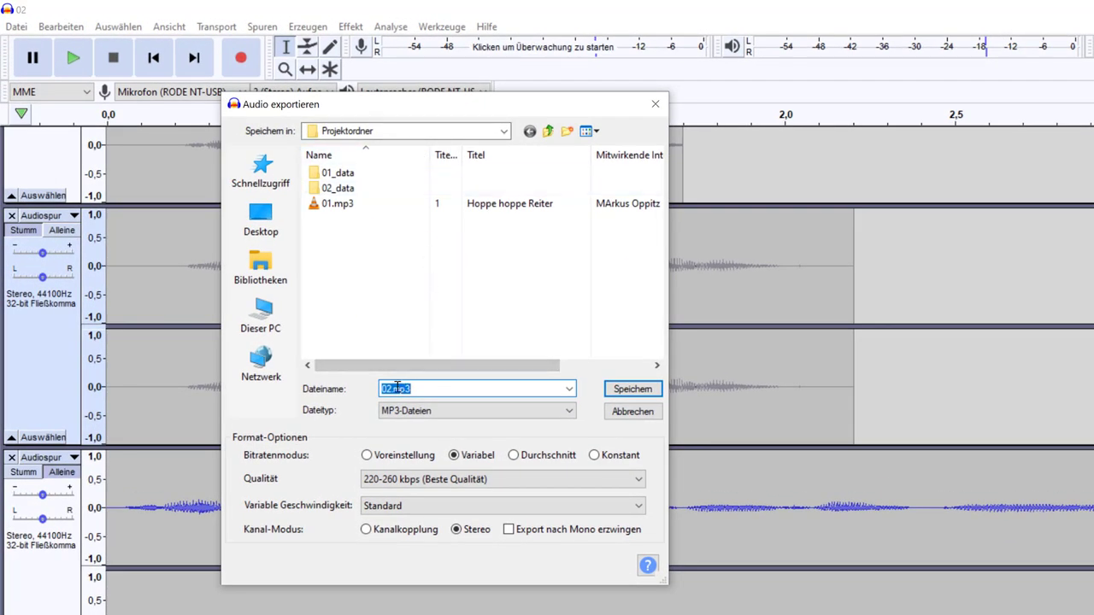
left_click(434, 481)
left_click(434, 482)
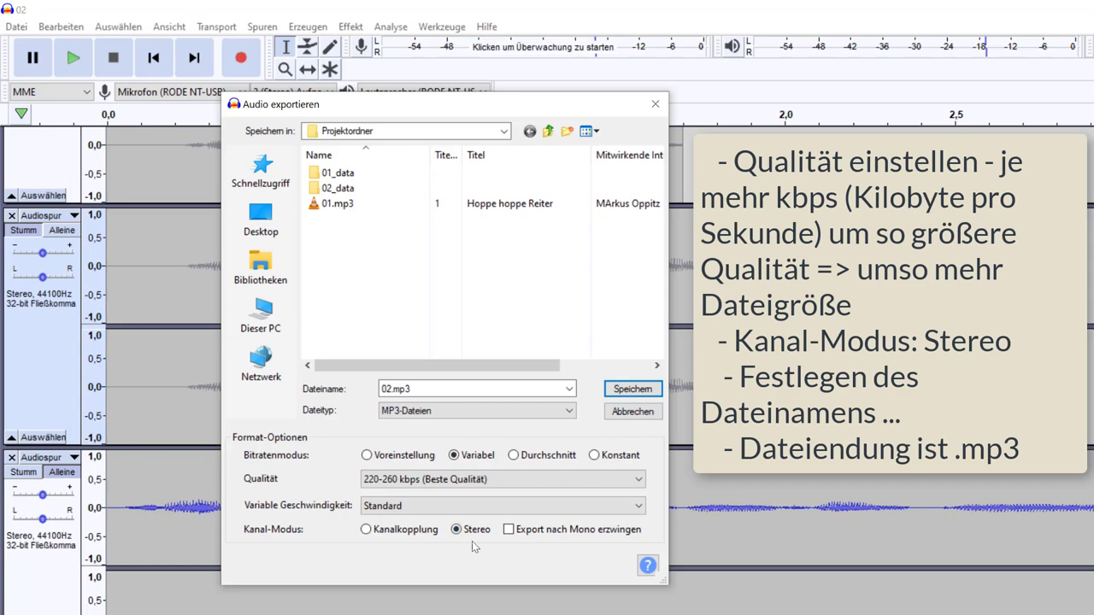
left_click(630, 389)
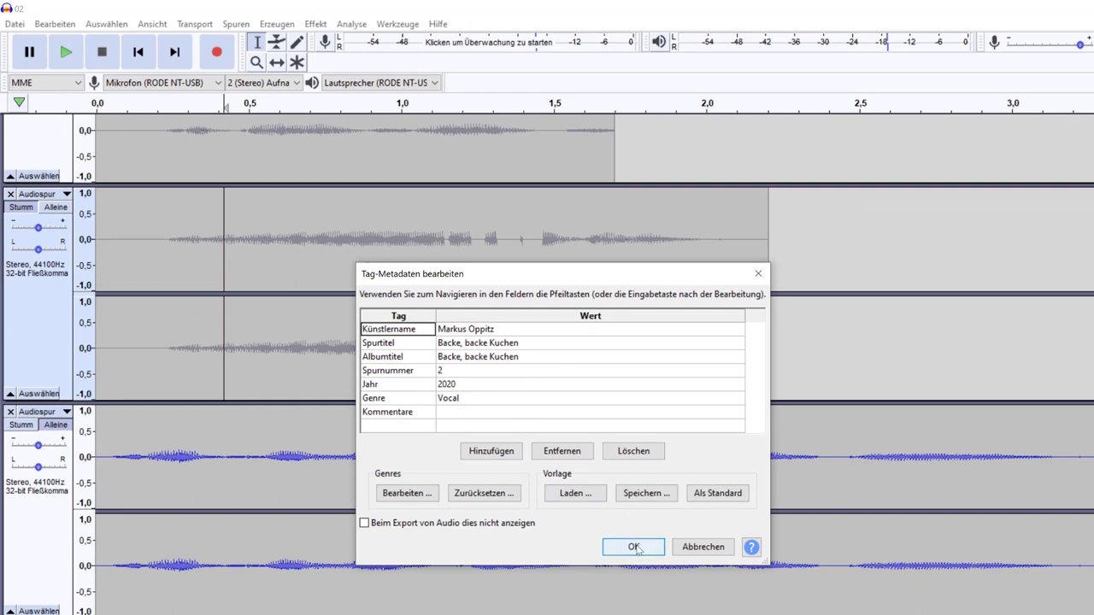
left_click(634, 547)
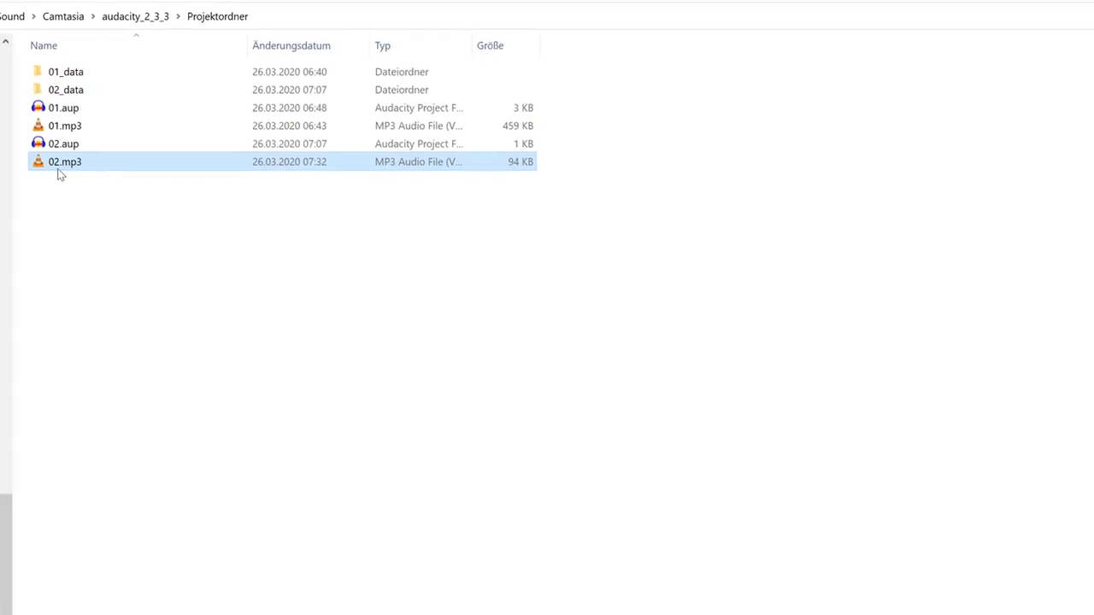
In Windows Explorer, examine the detail properties of 02.mp3 to check its metadata, and close them without changes.
right_click(292, 172)
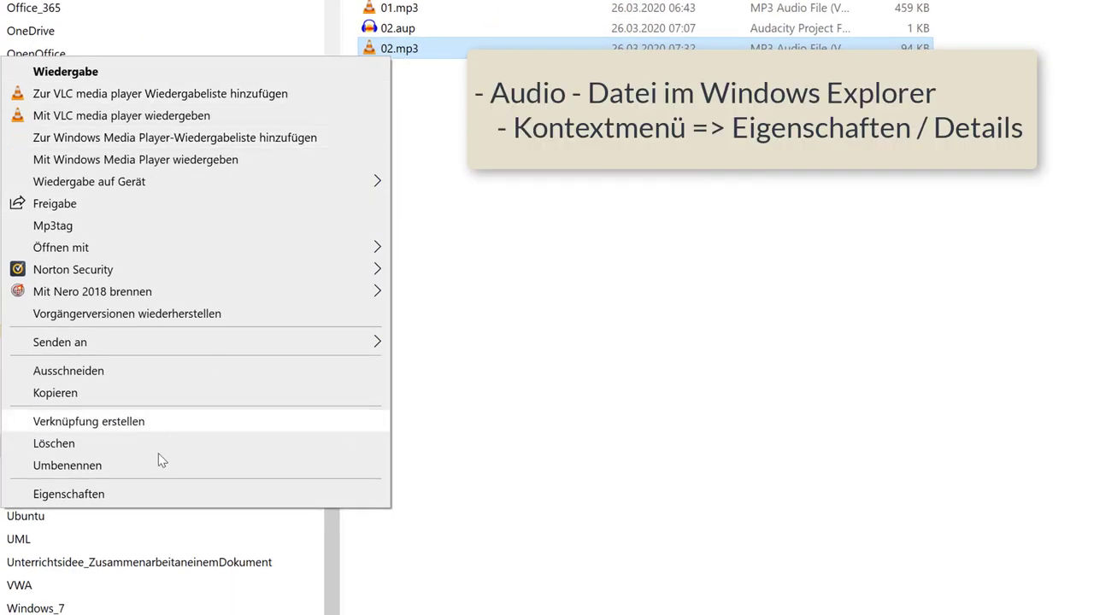
left_click(94, 564)
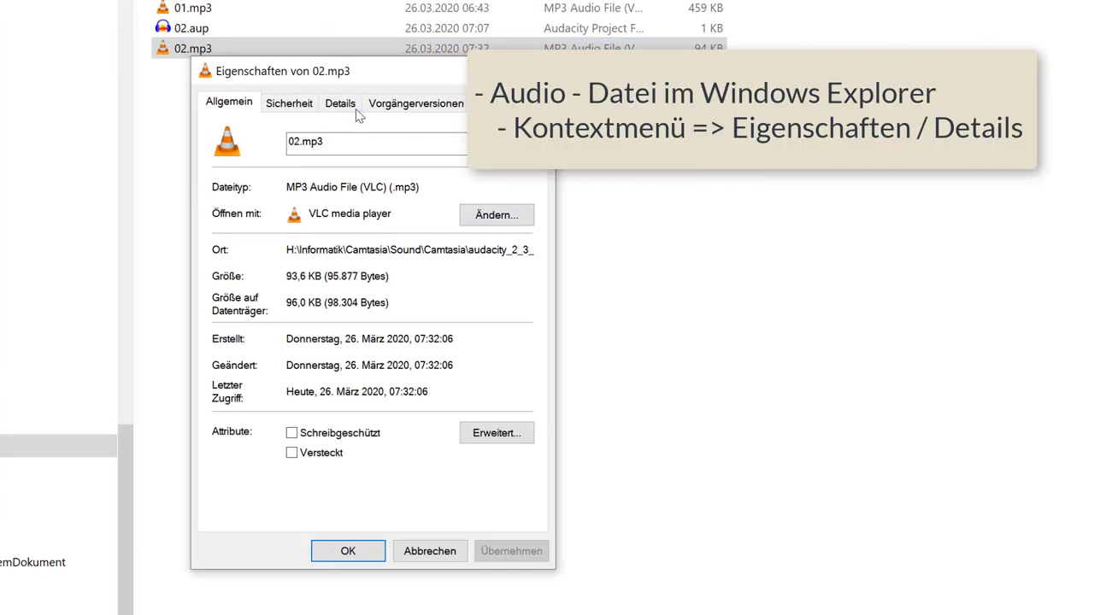
left_click(368, 106)
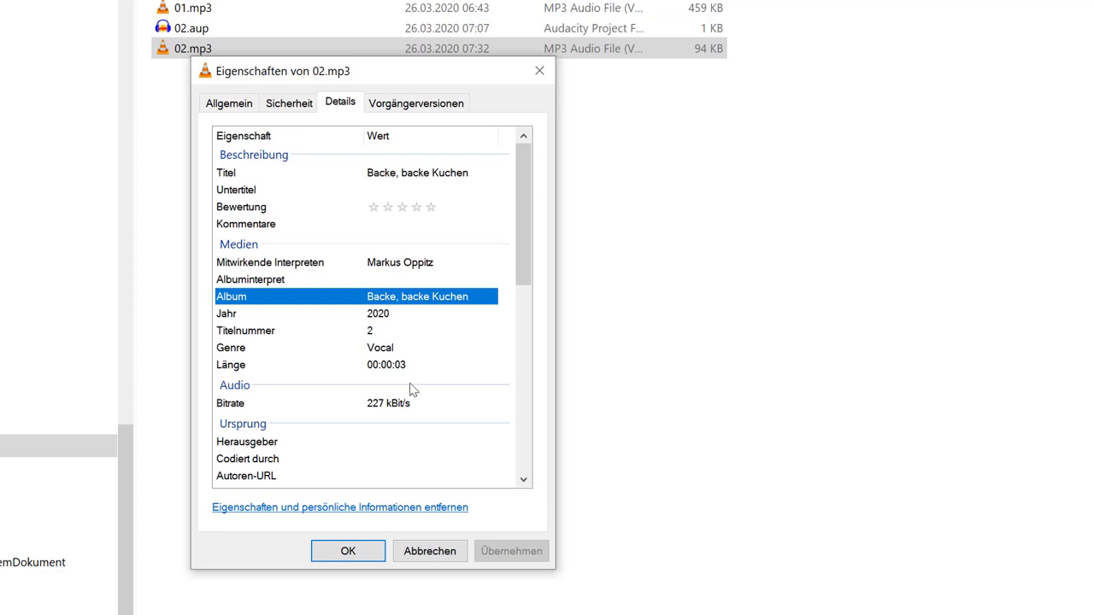
left_click(425, 554)
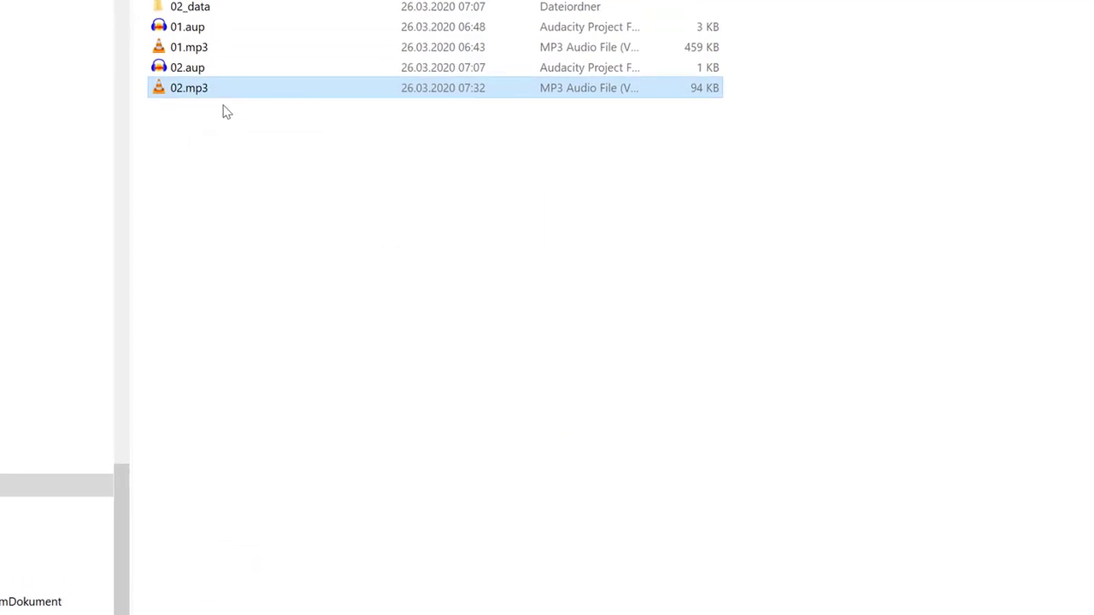
Play 02.mp3 in VLC media player to check the exported audio, and close the player.
mouse_move(211, 109)
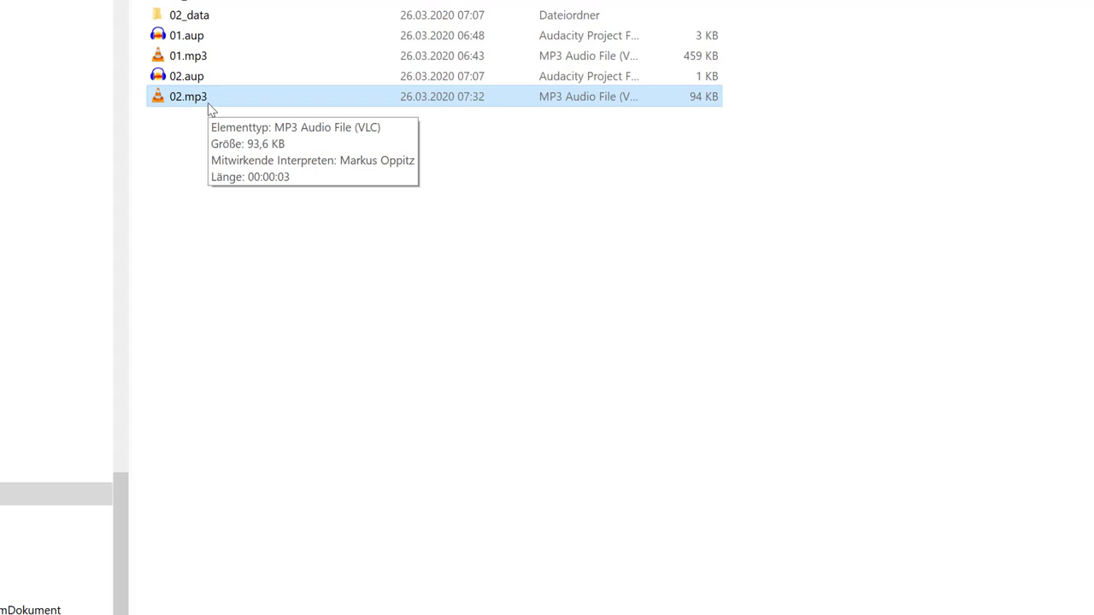
double_click(209, 104)
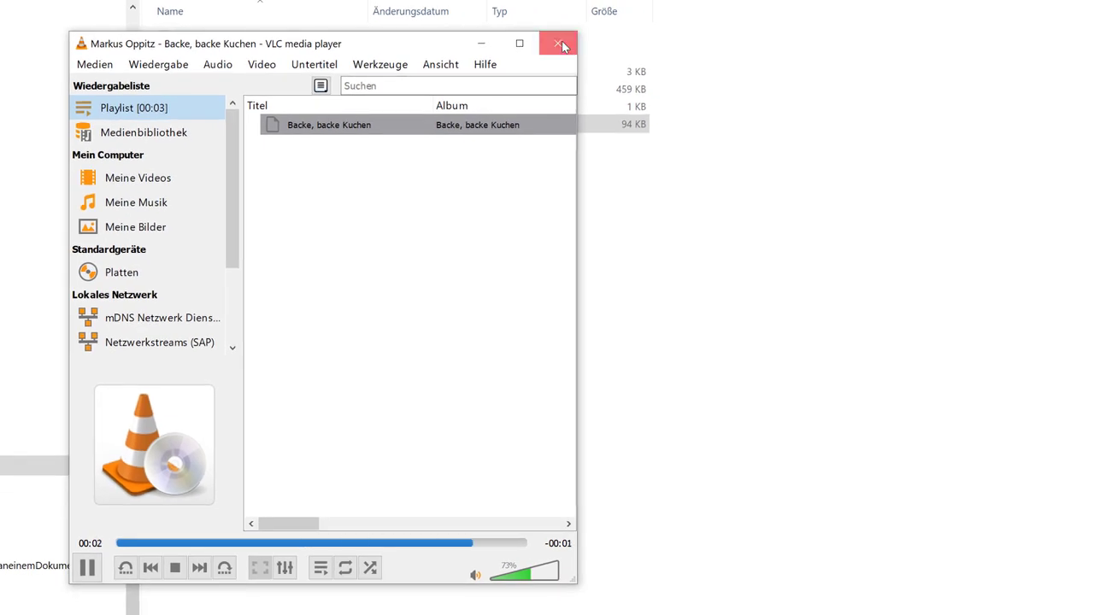
left_click(560, 44)
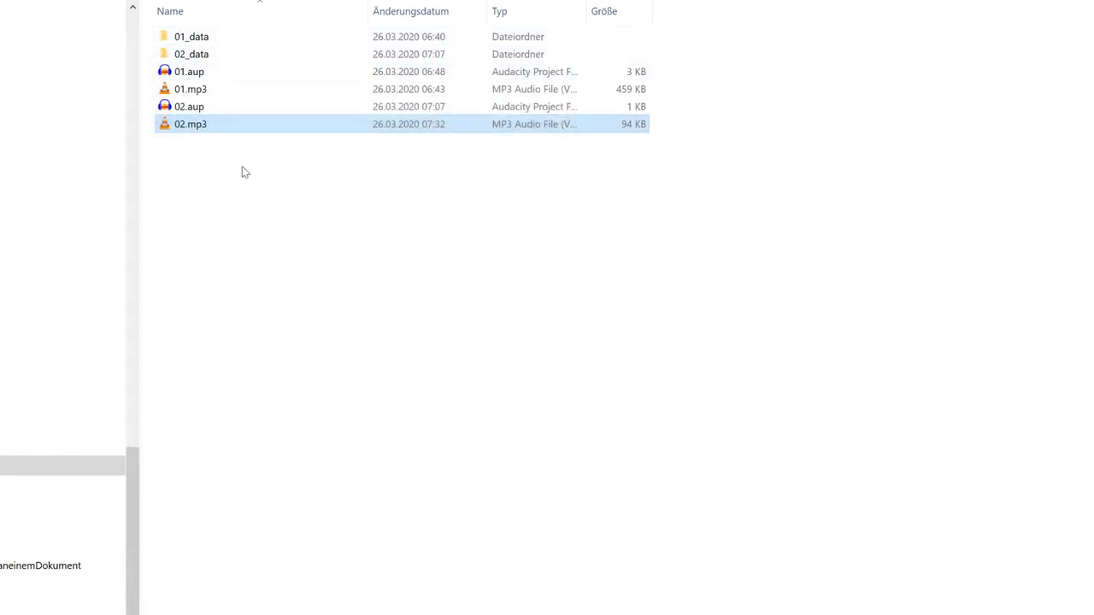